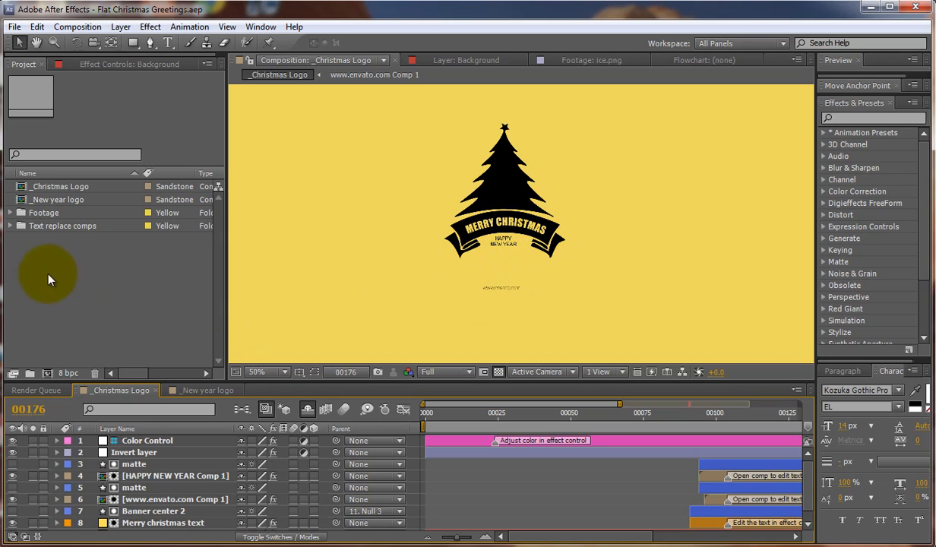
Step: Expand the Text replace comps folder and look through the two HAPPY NEW YEAR comps in it
{"action": "left_click", "coordinate": [10, 226]}
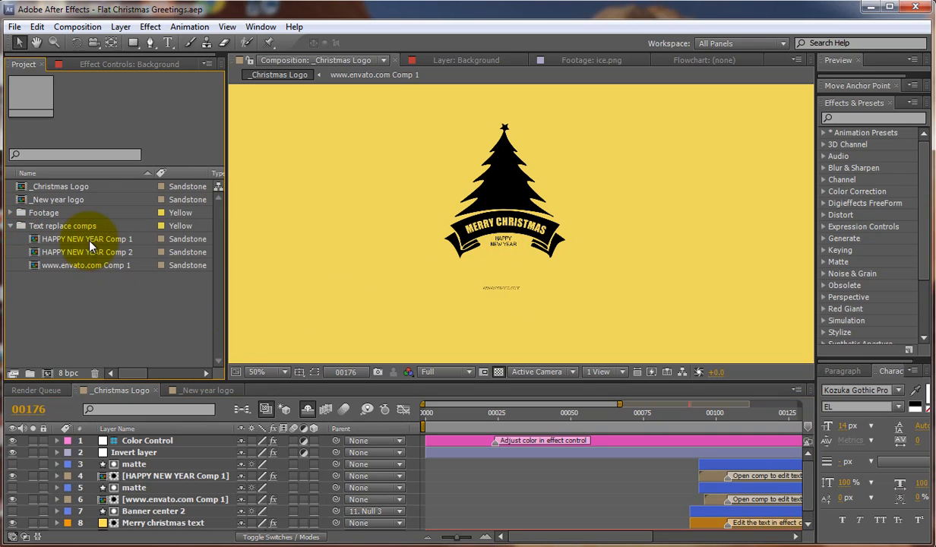
{"action": "left_click", "coordinate": [92, 239]}
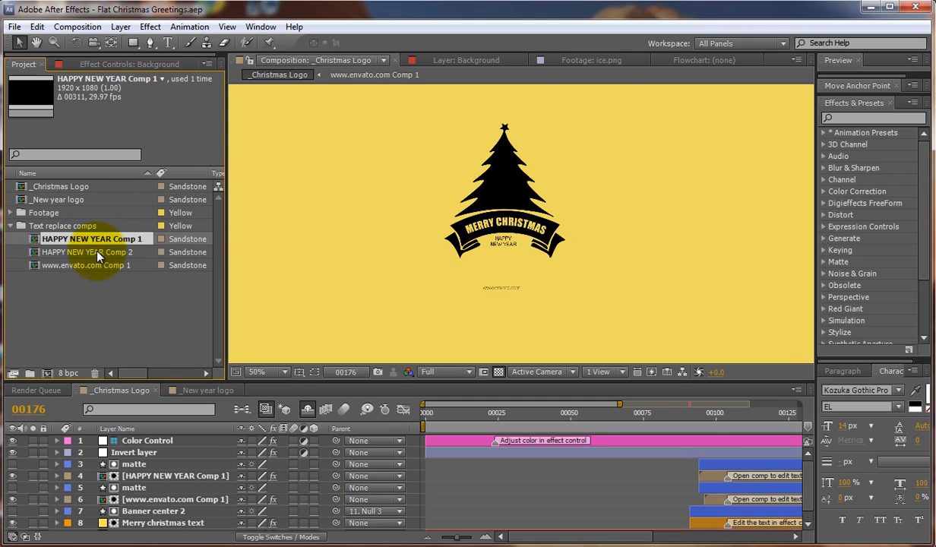
{"action": "left_click", "coordinate": [97, 251]}
Step: Switch between the _Christmas Logo and _New year logo compositions to compare their designs and layers
{"action": "left_click", "coordinate": [133, 390]}
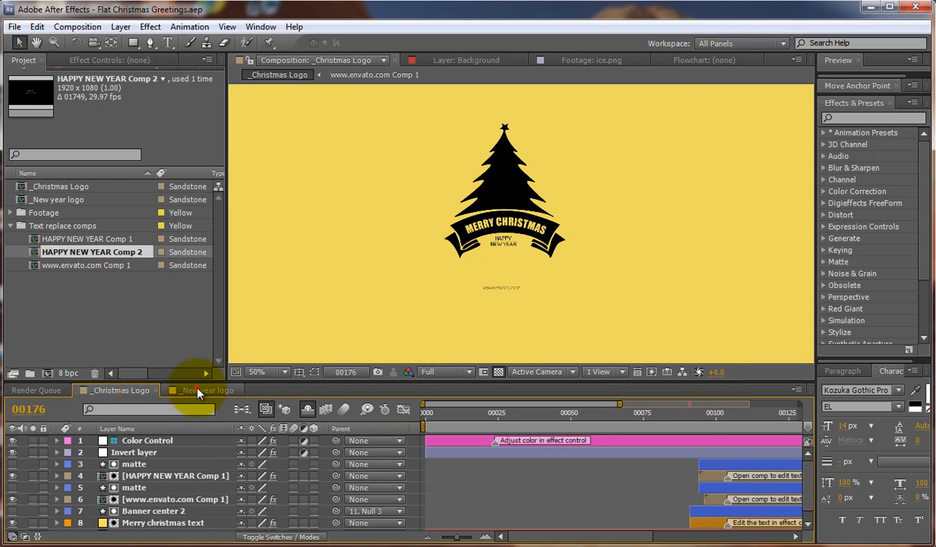
{"action": "left_click", "coordinate": [201, 390]}
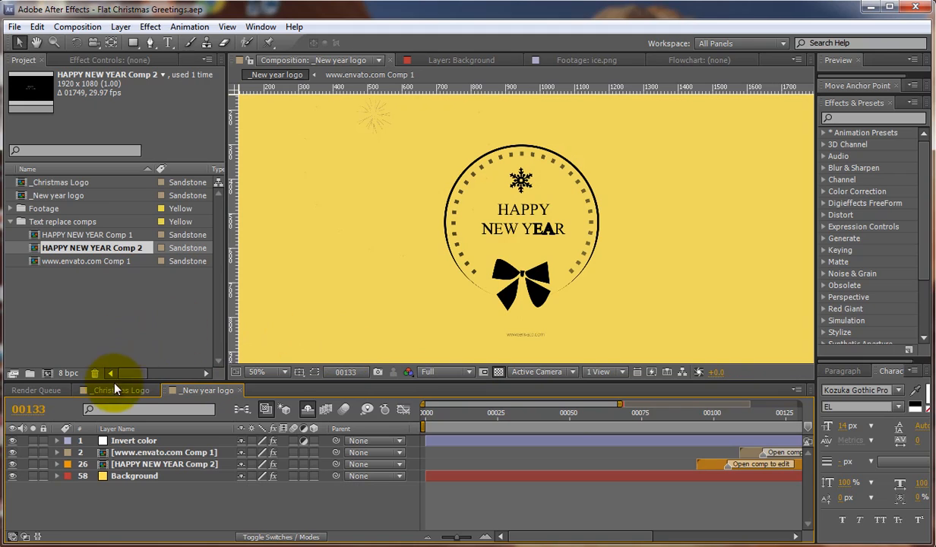
{"action": "left_click", "coordinate": [127, 391]}
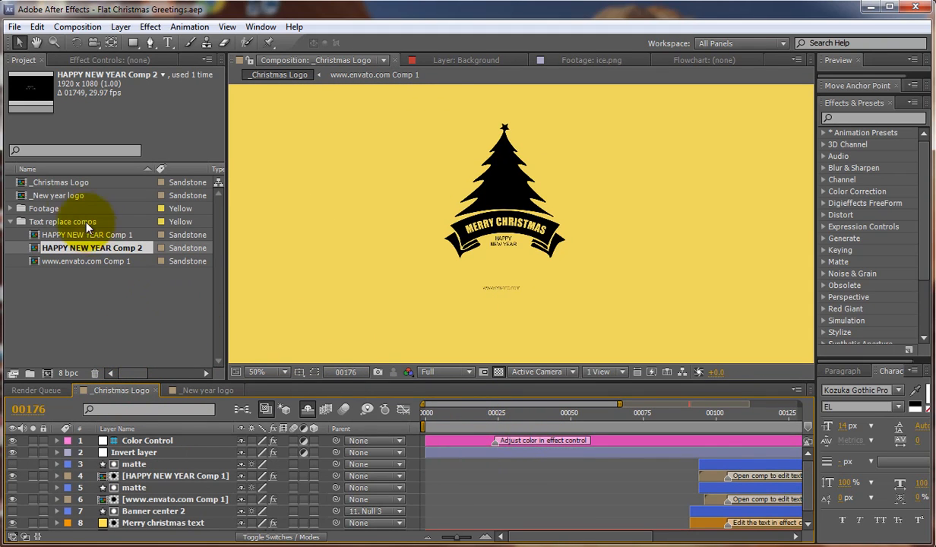
{"action": "left_click", "coordinate": [199, 391]}
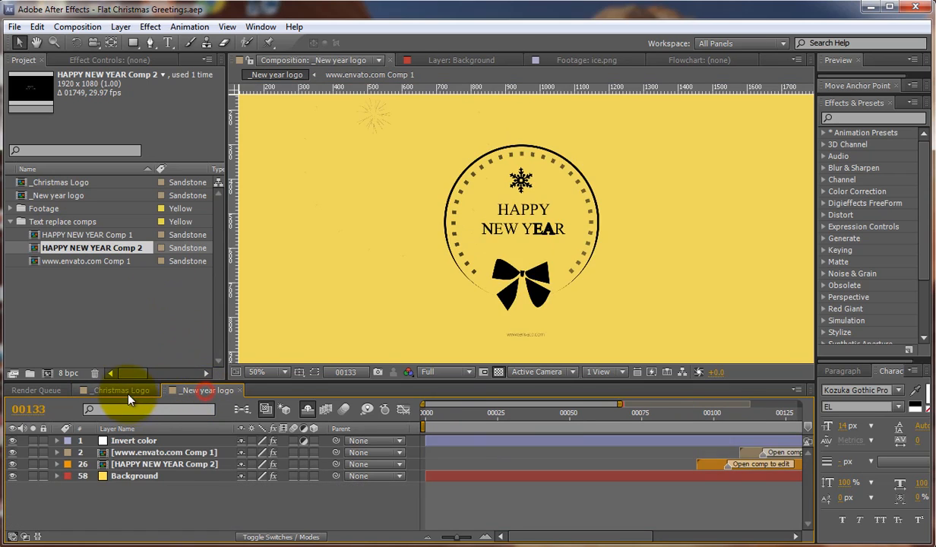
{"action": "left_click", "coordinate": [123, 390]}
{"action": "left_click", "coordinate": [206, 391]}
{"action": "left_click", "coordinate": [138, 391]}
{"action": "left_click", "coordinate": [206, 391]}
{"action": "left_click", "coordinate": [134, 390]}
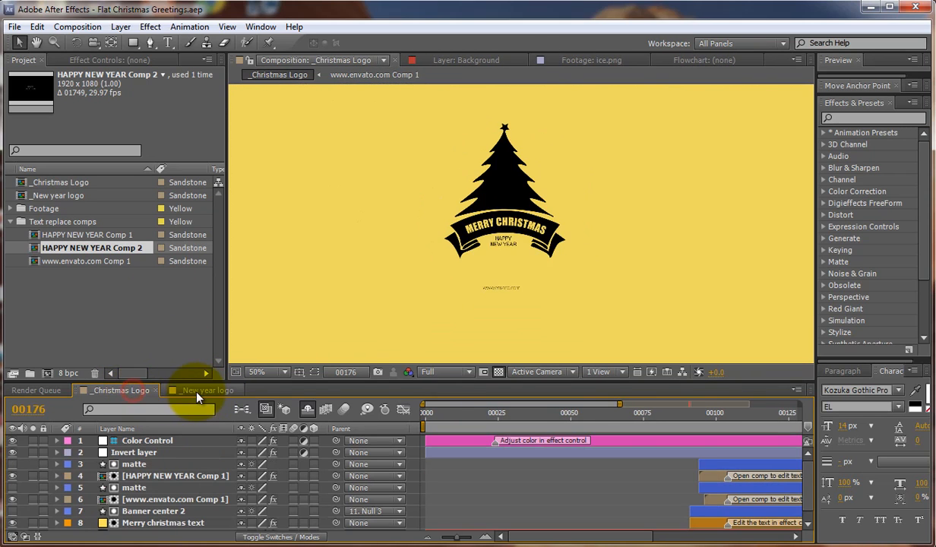
{"action": "left_click", "coordinate": [67, 235]}
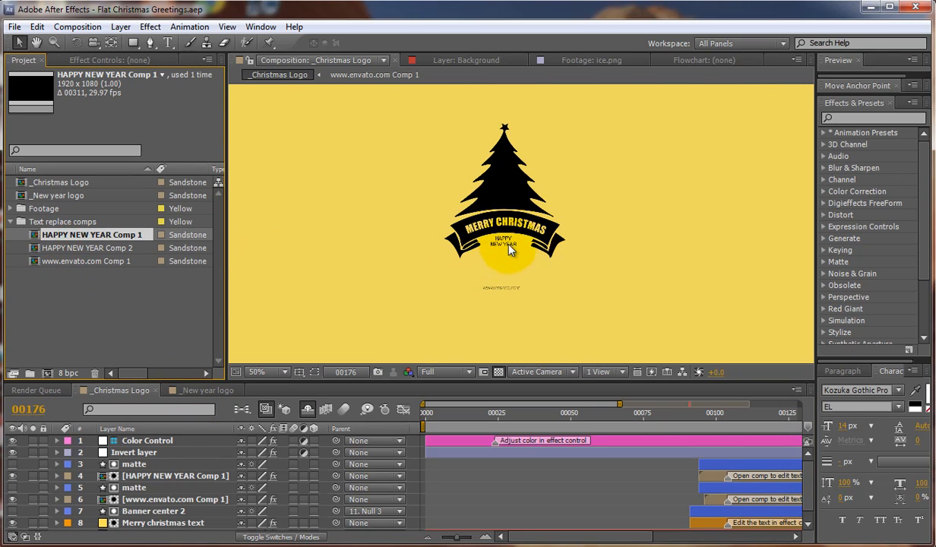
{"action": "left_click", "coordinate": [207, 390]}
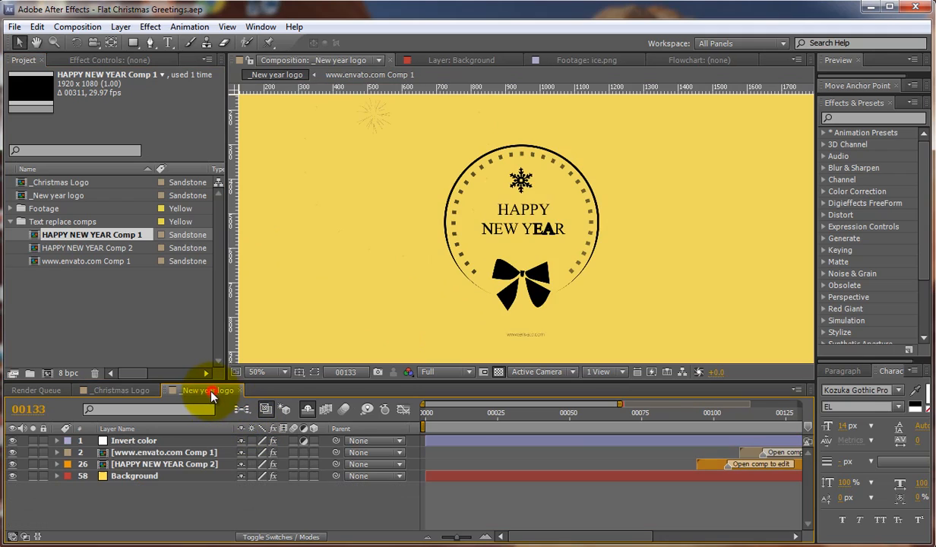
{"action": "left_click", "coordinate": [96, 248]}
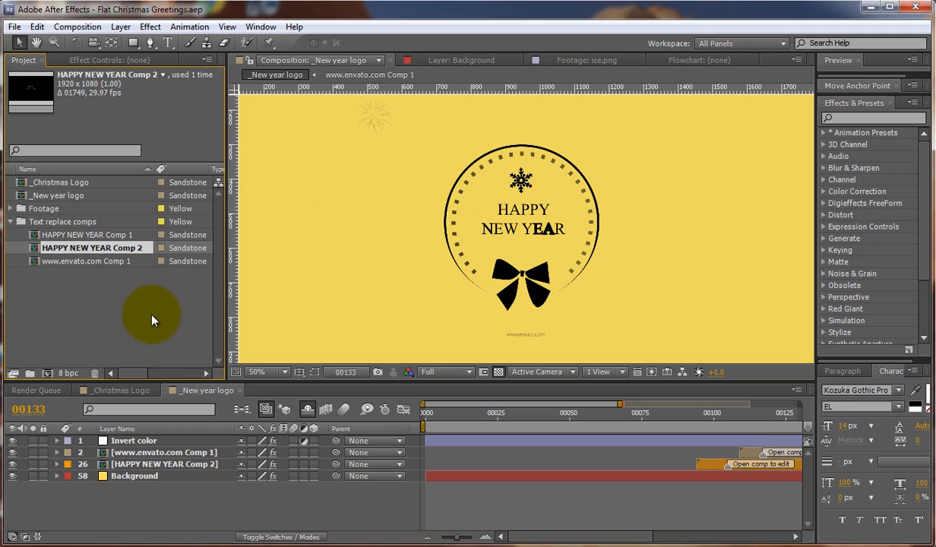
{"action": "left_click", "coordinate": [58, 261]}
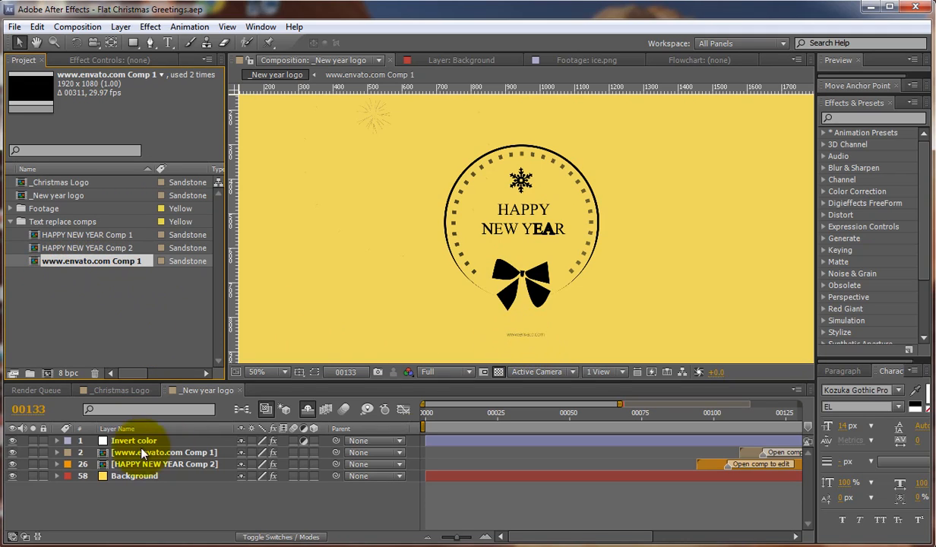
{"action": "left_click", "coordinate": [116, 390]}
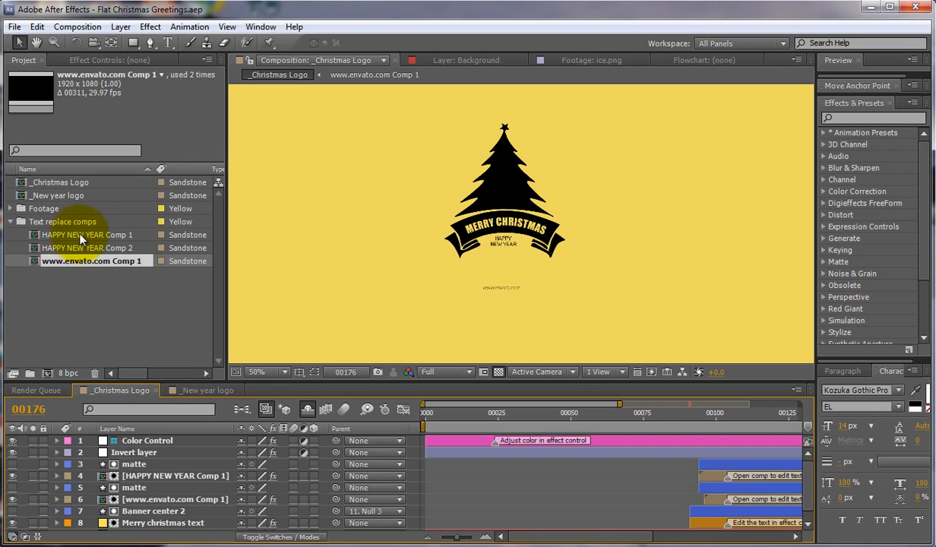
Step: Show the Path Text effect controls of the Merry christmas text layer in the _Christmas Logo composition
{"action": "scroll", "coordinate": [490, 250], "scroll_direction": "up", "scroll_amount": 2}
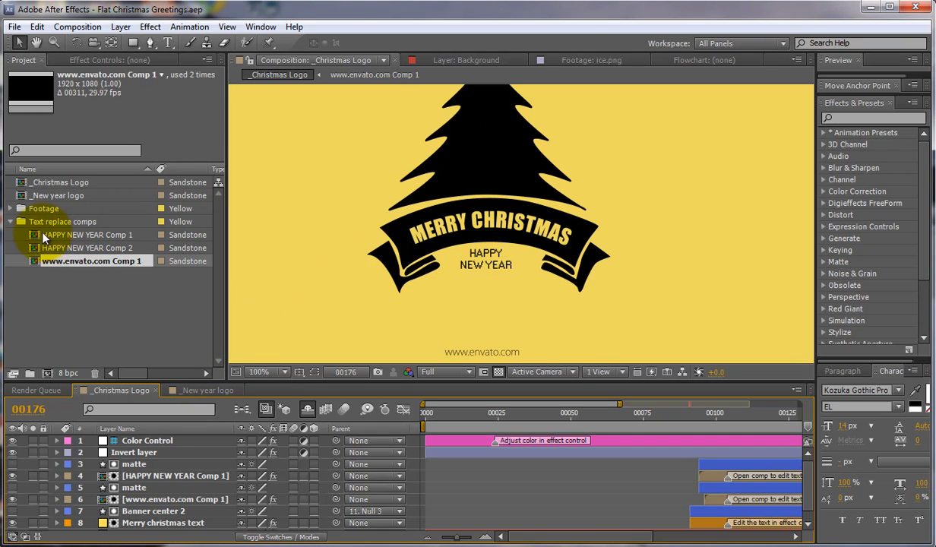
{"action": "left_click", "coordinate": [85, 234]}
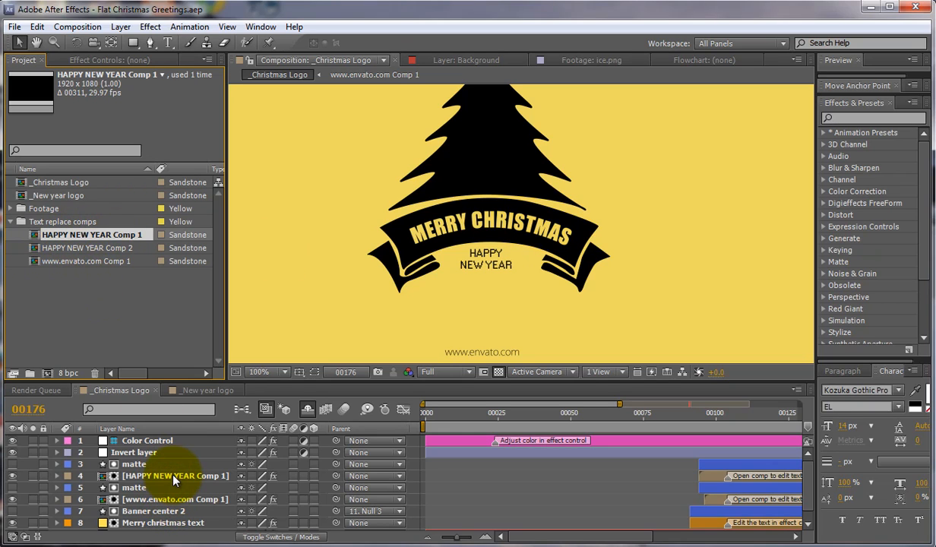
{"action": "scroll", "coordinate": [174, 479], "scroll_direction": "down", "scroll_amount": 1}
{"action": "left_click", "coordinate": [159, 512]}
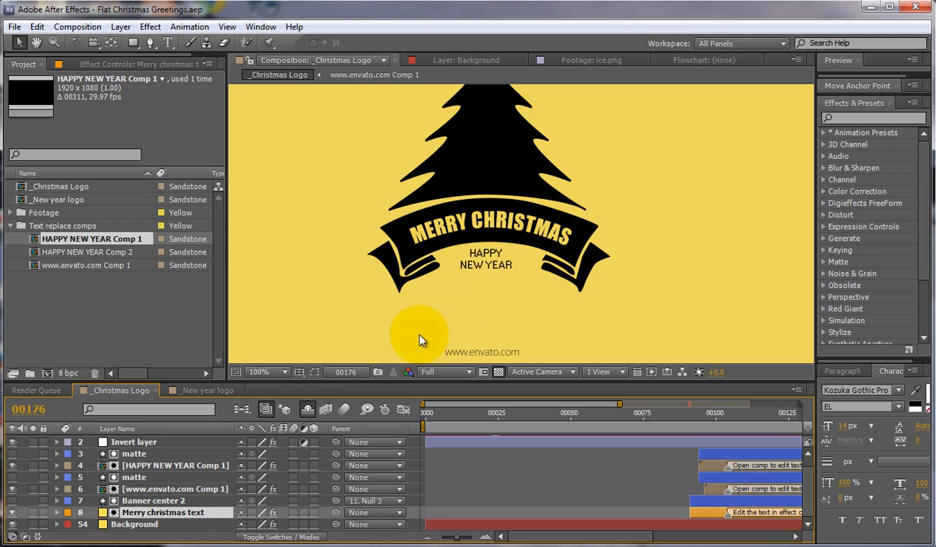
{"action": "left_click", "coordinate": [104, 65]}
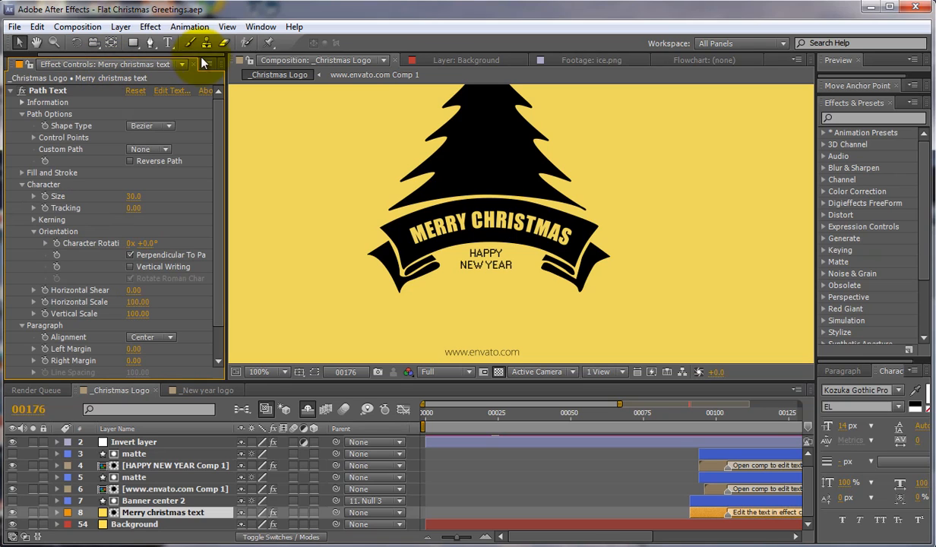
{"action": "left_click", "coordinate": [261, 27]}
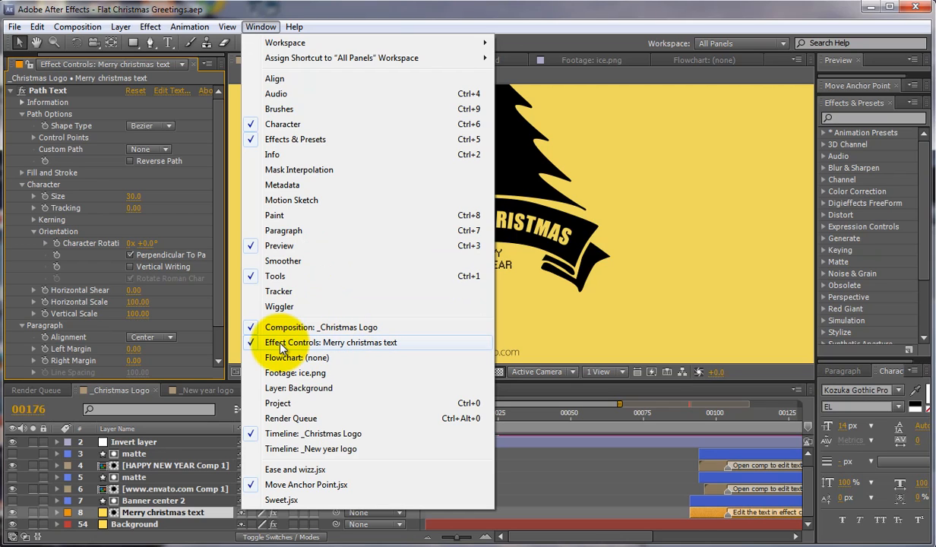
{"action": "left_click", "coordinate": [173, 59]}
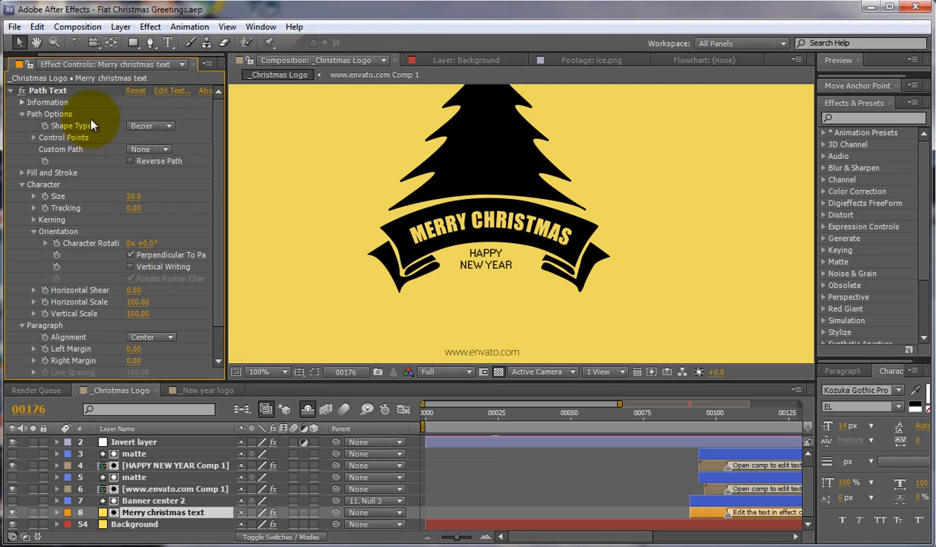
{"action": "left_click", "coordinate": [10, 91]}
{"action": "left_click", "coordinate": [10, 90]}
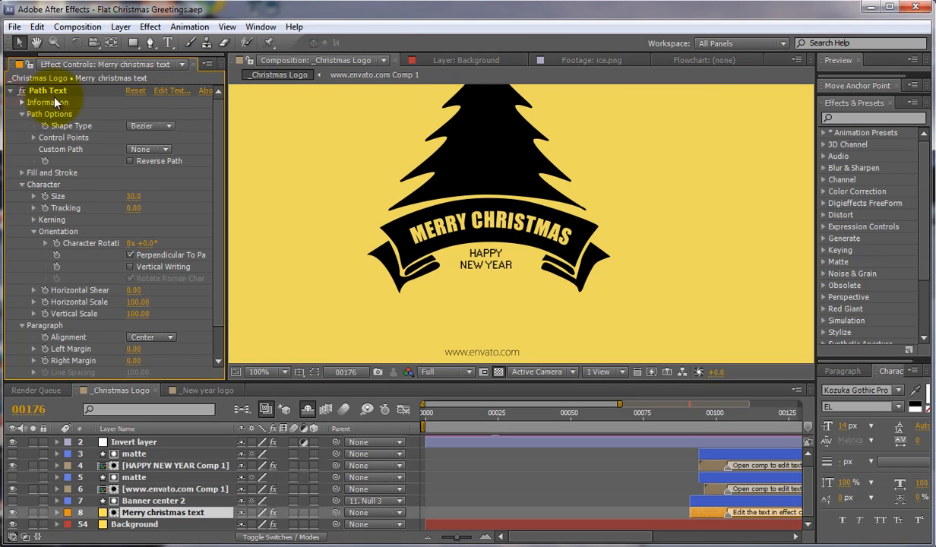
Step: Replace the banner's path text with HAPPY HOLIDAYS and set its font to Swis721 Cn BT
{"action": "left_click", "coordinate": [160, 93]}
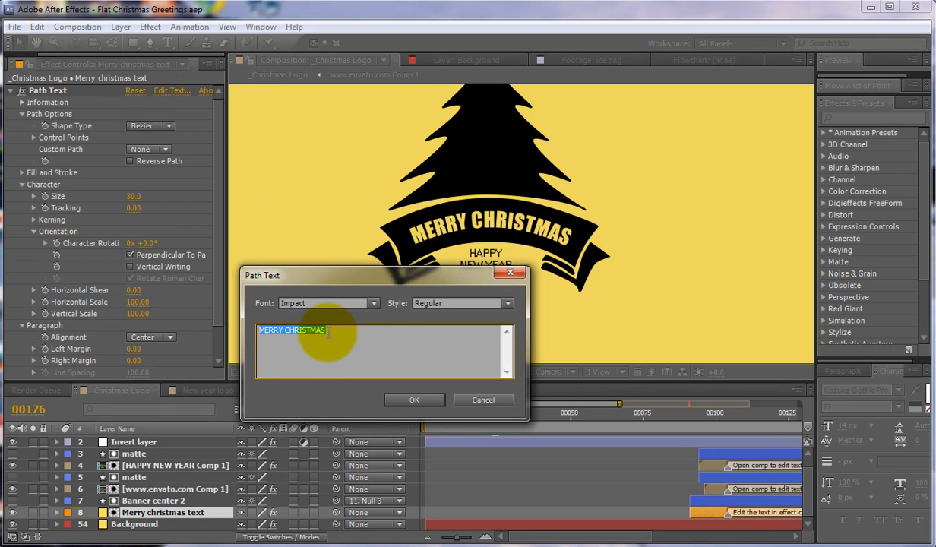
{"action": "left_click", "coordinate": [281, 332]}
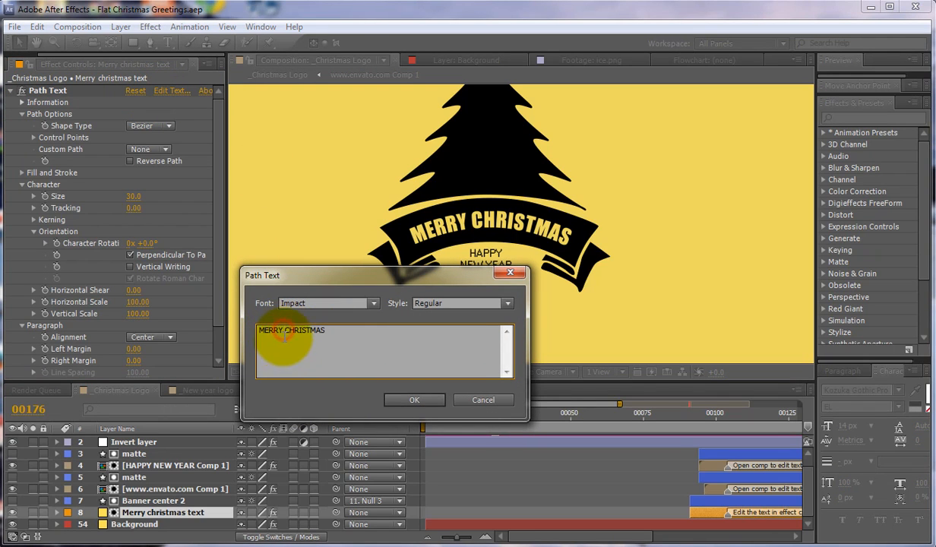
{"action": "left_click_drag", "start_coordinate": [325, 331], "coordinate": [262, 329]}
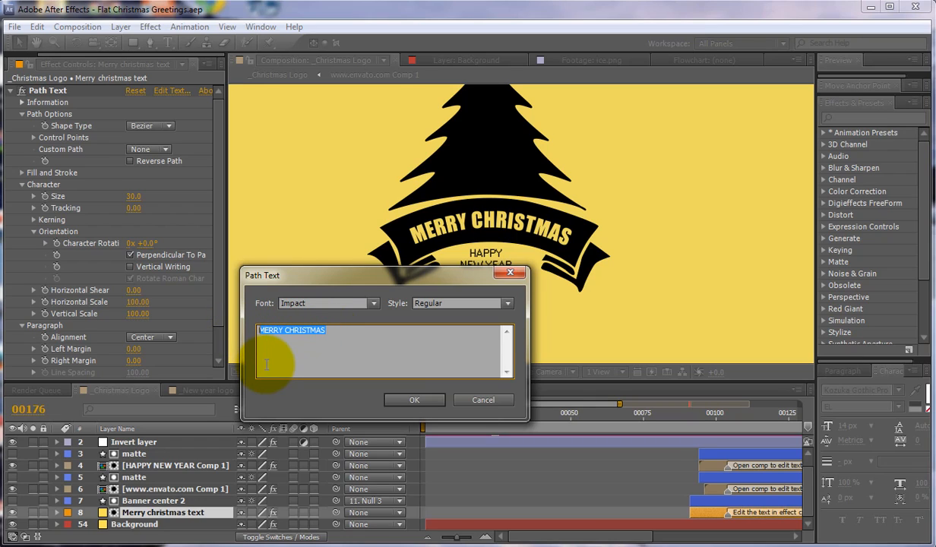
{"action": "type", "text": "HAPPY HOLIDAYS"}
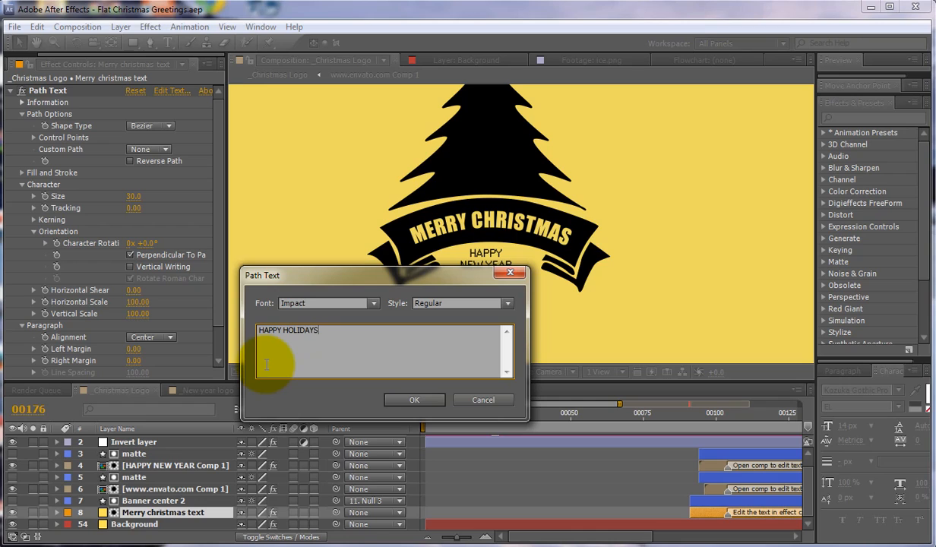
{"action": "left_click", "coordinate": [373, 304]}
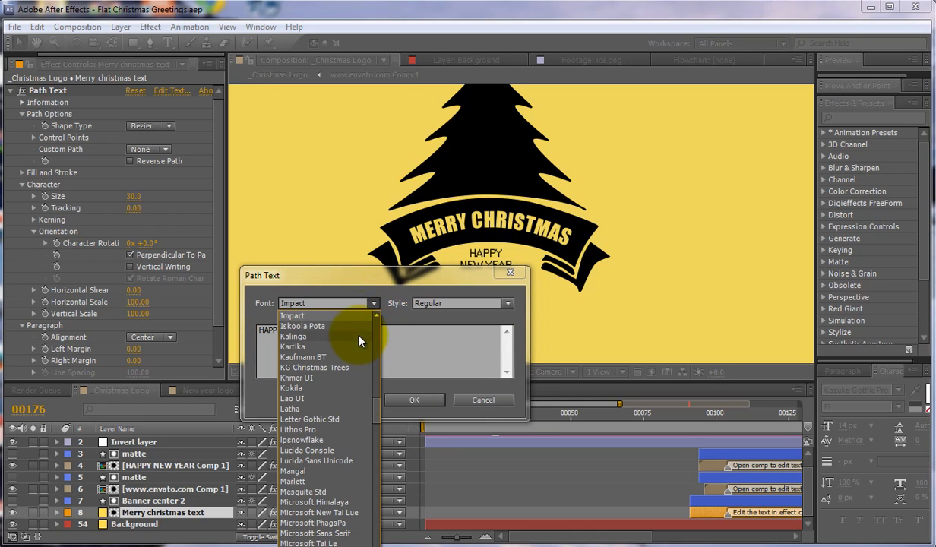
{"action": "scroll", "coordinate": [337, 483], "scroll_direction": "down", "scroll_amount": 12}
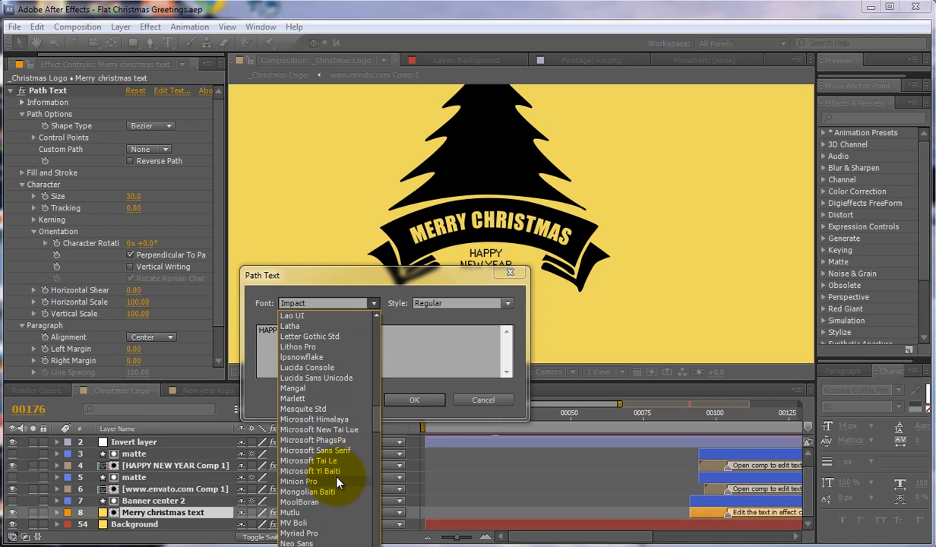
{"action": "scroll", "coordinate": [338, 483], "scroll_direction": "down", "scroll_amount": 12}
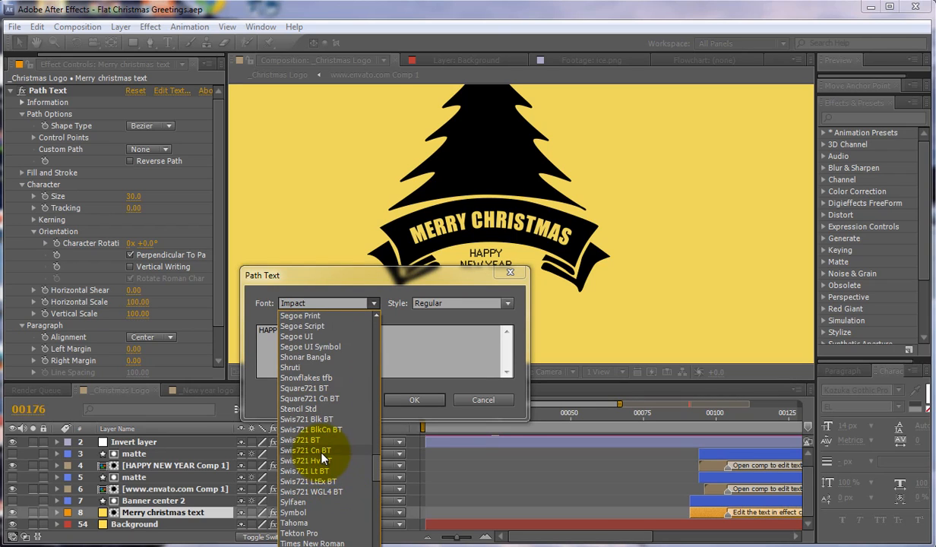
{"action": "left_click", "coordinate": [325, 448]}
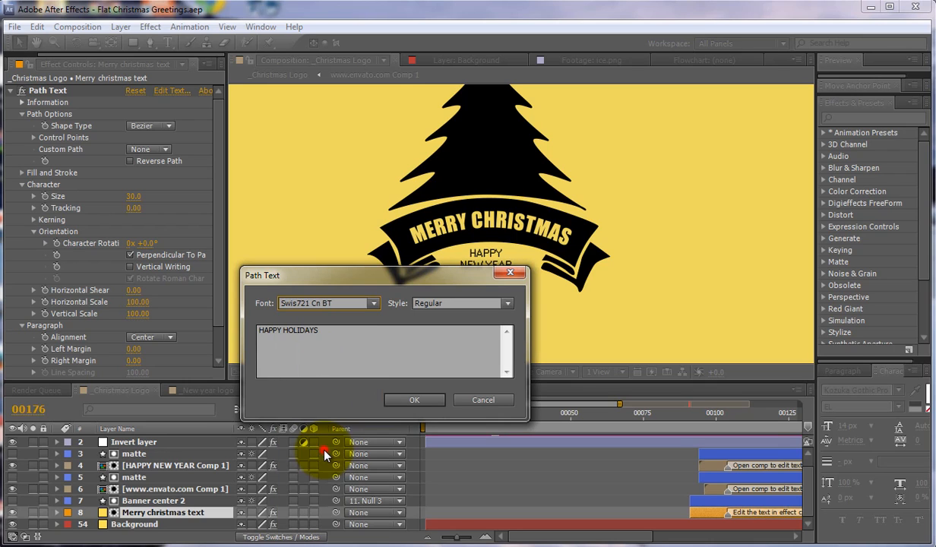
{"action": "left_click", "coordinate": [415, 402]}
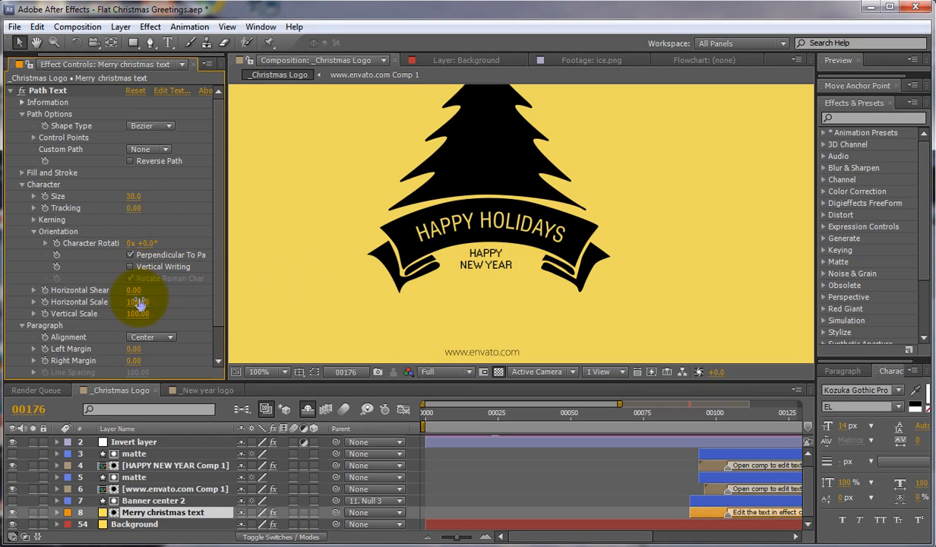
Step: Set the banner path text's size to 35 and its baseline shift to 1
{"action": "left_click_drag", "start_coordinate": [213, 316], "coordinate": [216, 356]}
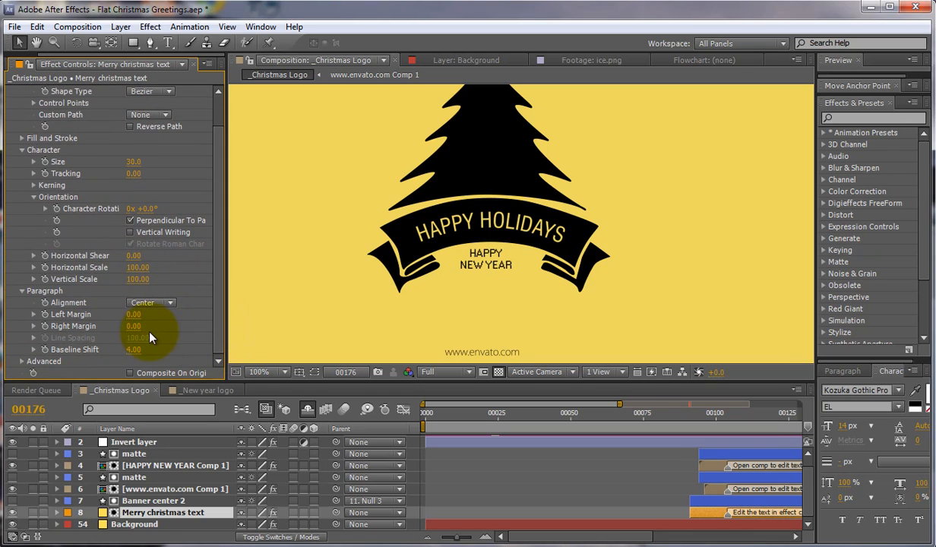
{"action": "left_click_drag", "start_coordinate": [143, 347], "coordinate": [139, 351]}
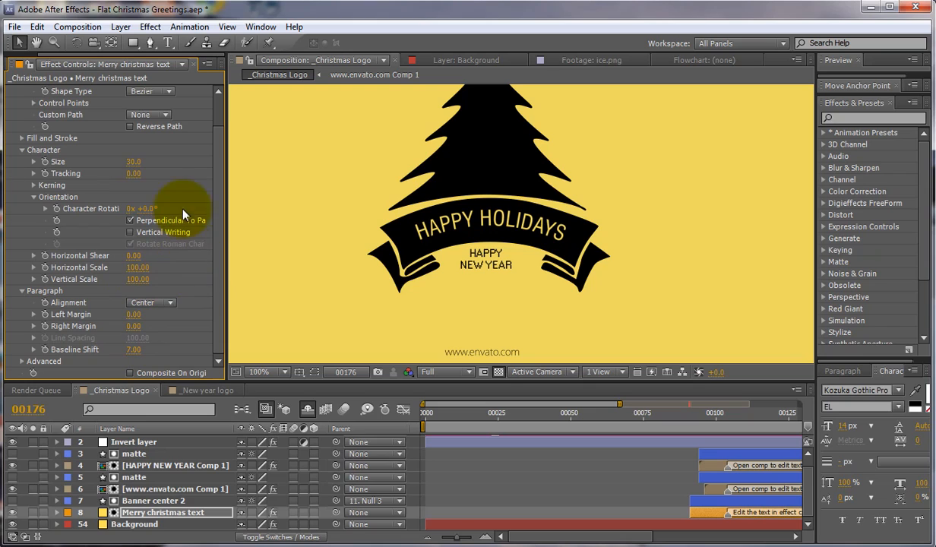
{"action": "mouse_move", "coordinate": [133, 162]}
{"action": "left_mouse_down"}
{"action": "mouse_move", "coordinate": [127, 174]}
{"action": "mouse_move", "coordinate": [136, 174]}
{"action": "left_mouse_up"}
{"action": "left_click", "coordinate": [32, 185]}
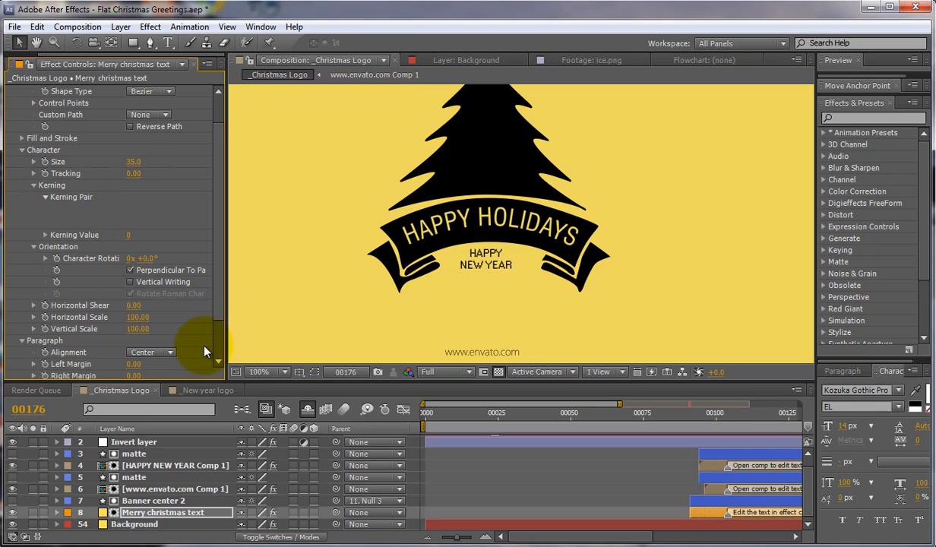
{"action": "left_click", "coordinate": [33, 185]}
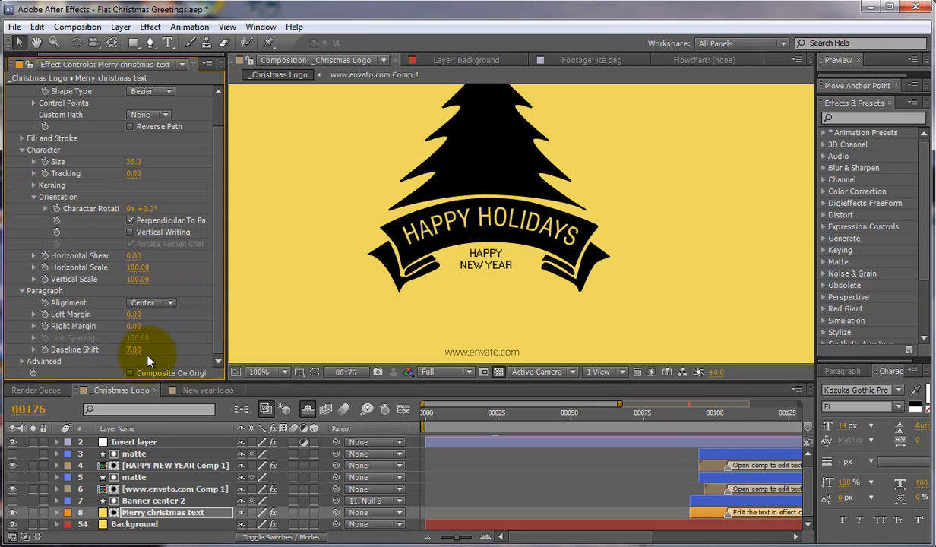
{"action": "left_click_drag", "start_coordinate": [133, 350], "coordinate": [130, 351]}
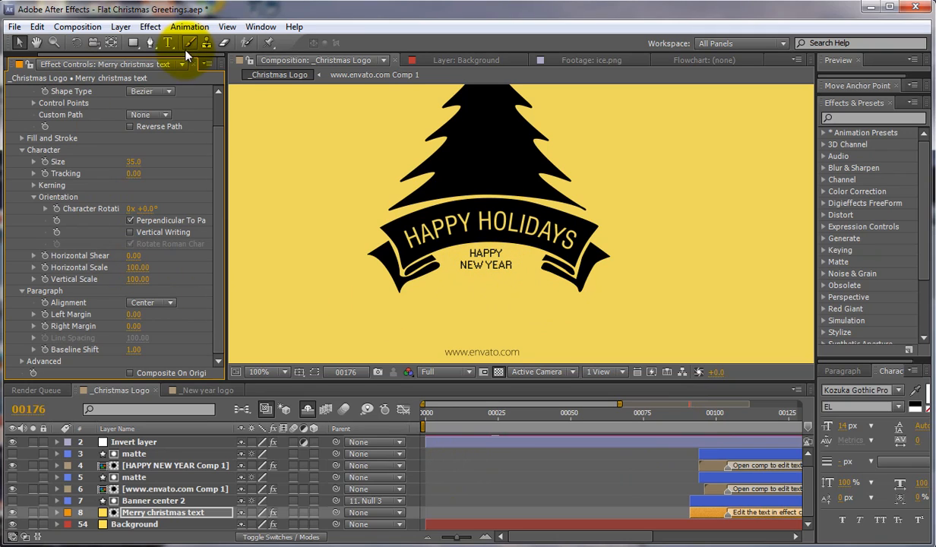
Step: Change the text in HAPPY NEW YEAR Comp 1 to WISH YOU A HAPPY NEW YEAR and view it in _Christmas Logo at frame 110
{"action": "left_click", "coordinate": [22, 65]}
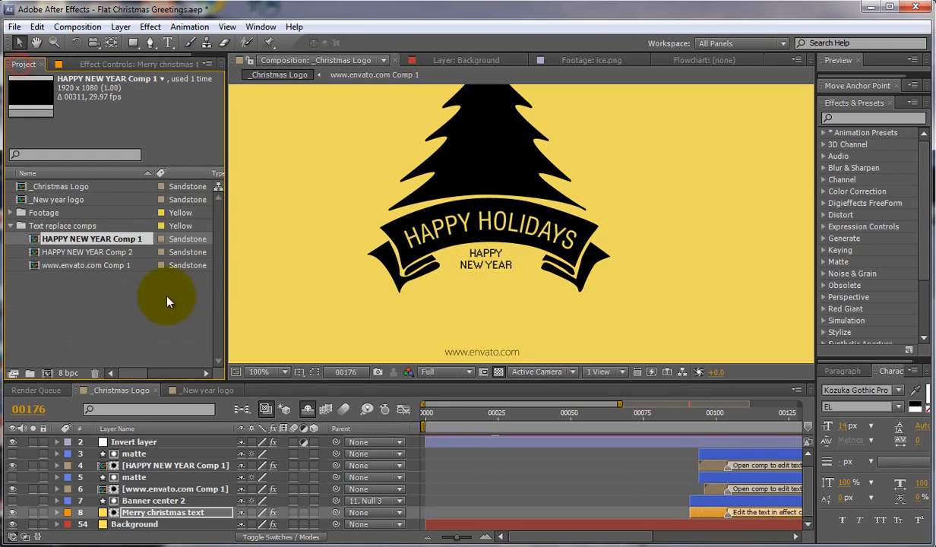
{"action": "double_click", "coordinate": [97, 240]}
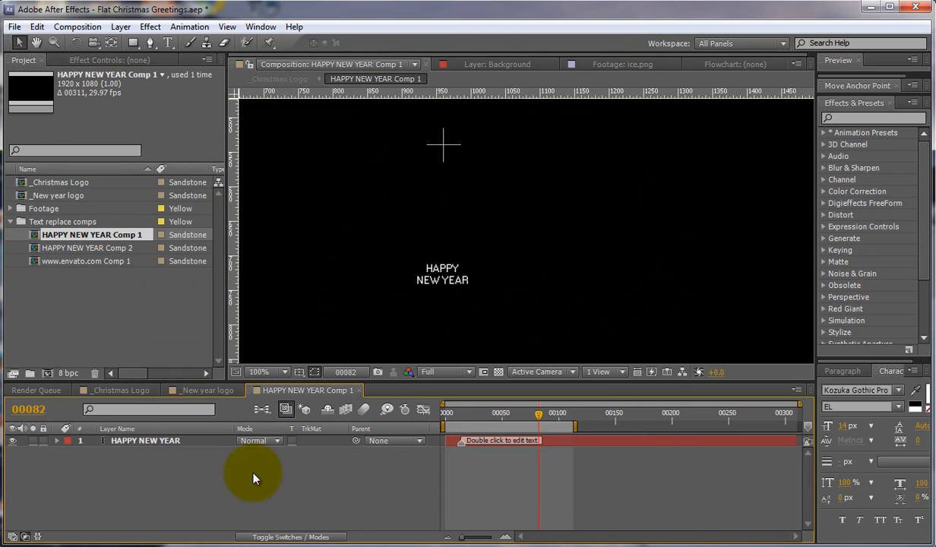
{"action": "double_click", "coordinate": [149, 440]}
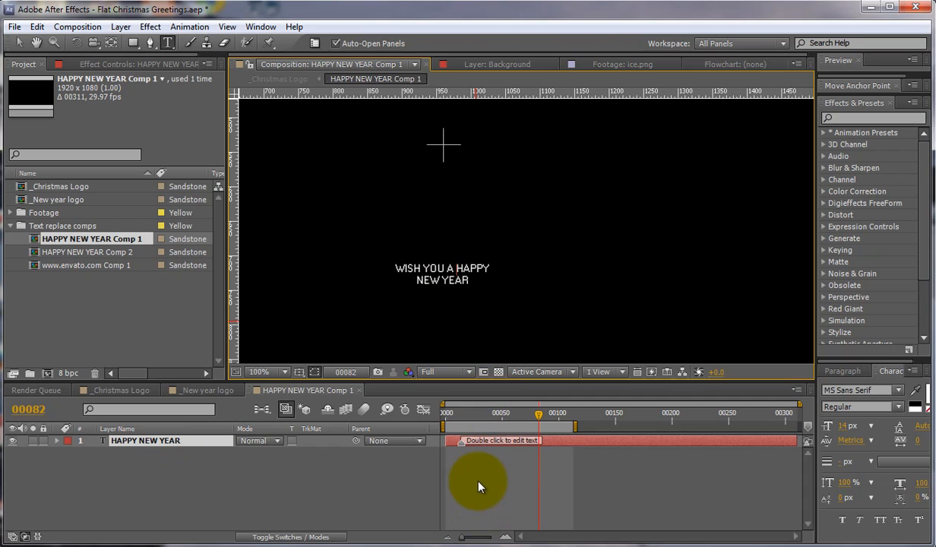
{"action": "left_click", "coordinate": [480, 479]}
{"action": "left_click", "coordinate": [114, 64]}
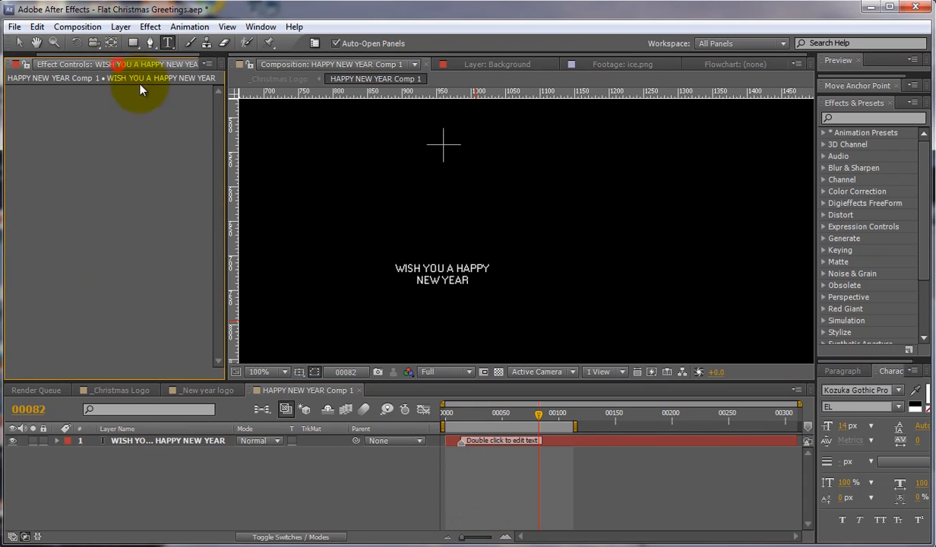
{"action": "left_click", "coordinate": [284, 81]}
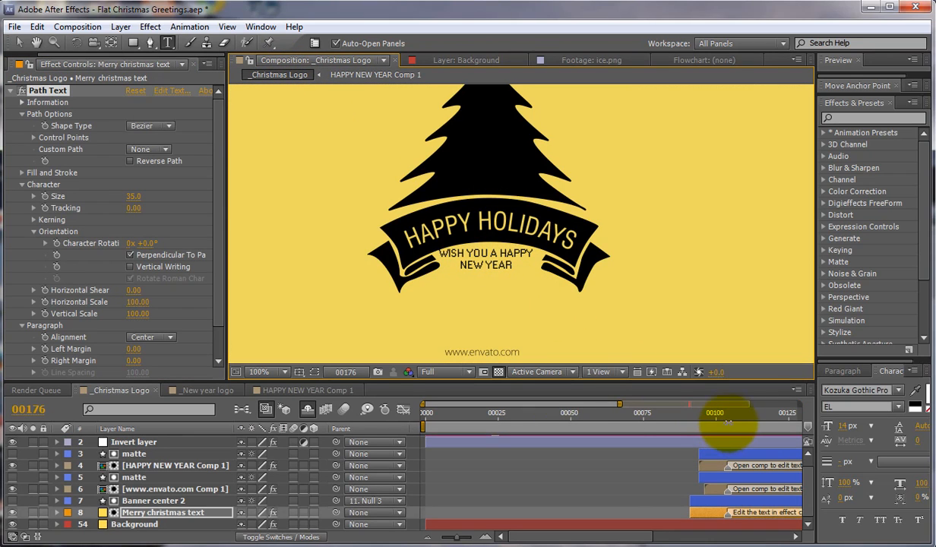
{"action": "left_click_drag", "start_coordinate": [716, 417], "coordinate": [743, 418]}
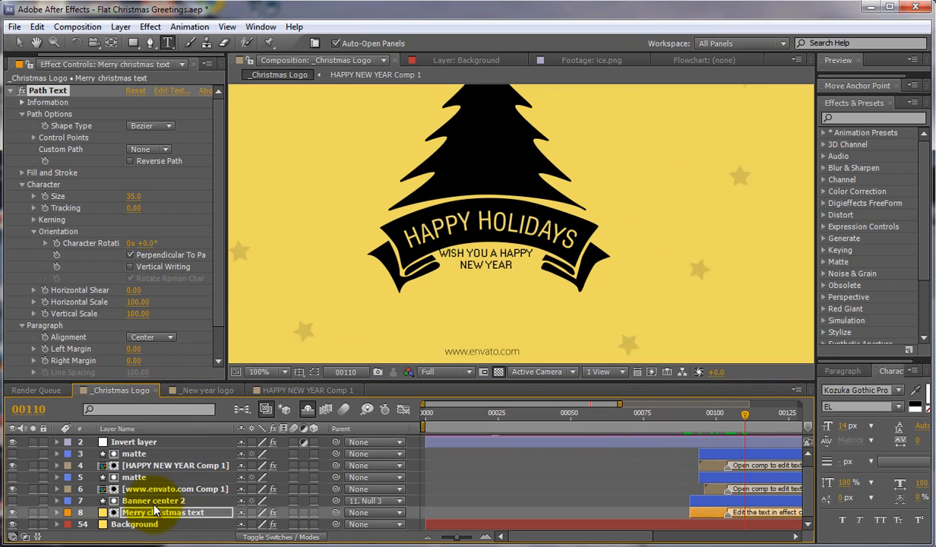
Step: Set the HAPPY NEW YEAR Comp 1 text's font to NewsGoth BT Bold and view the result in _Christmas Logo
{"action": "left_click", "coordinate": [284, 391]}
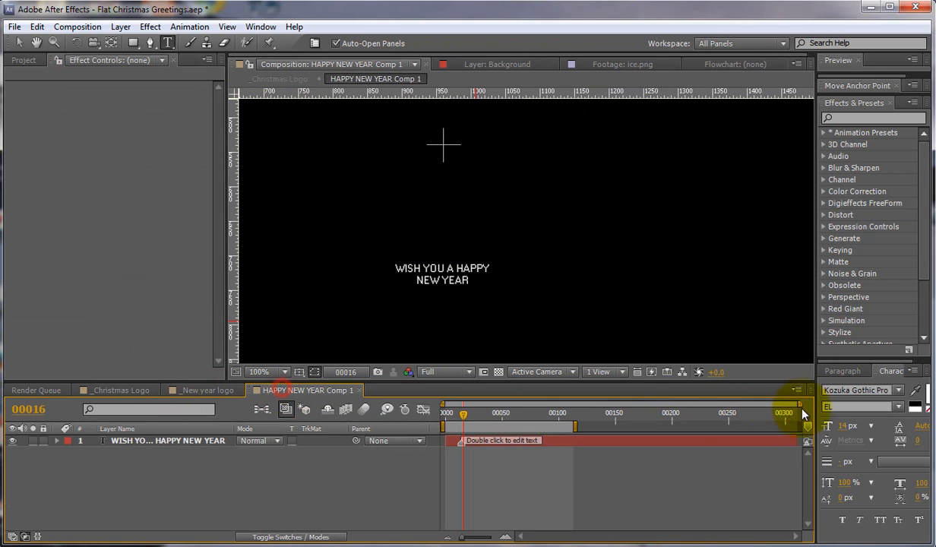
{"action": "left_click", "coordinate": [845, 391]}
{"action": "left_click", "coordinate": [574, 440]}
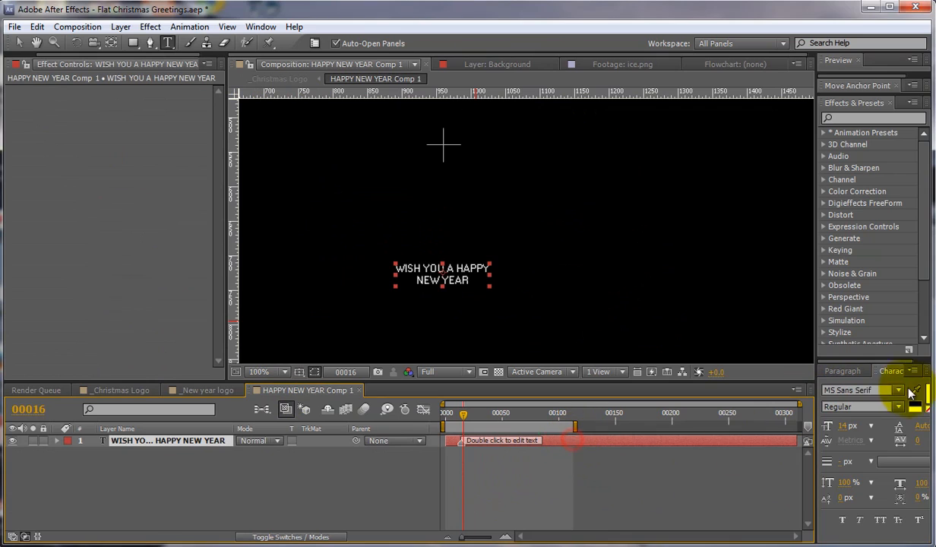
{"action": "left_click", "coordinate": [874, 389]}
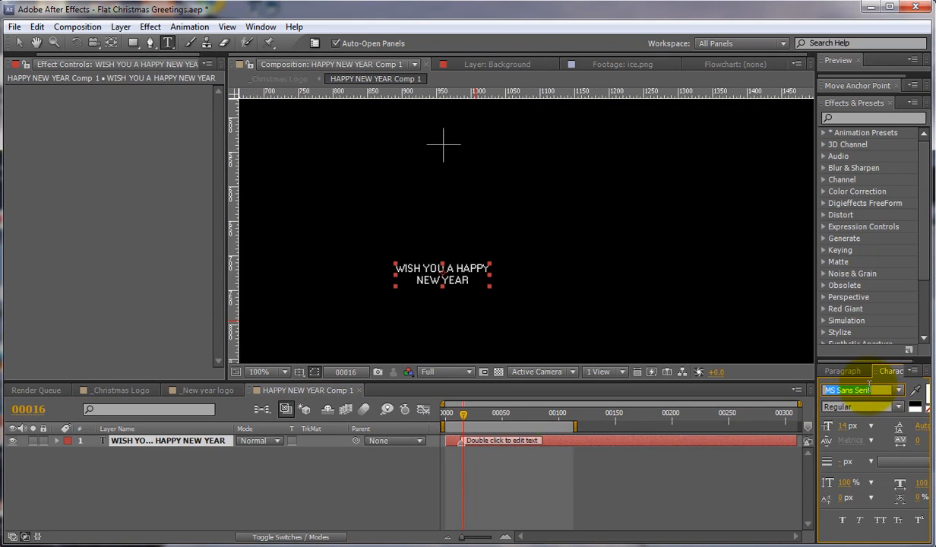
{"action": "type", "text": "Neo Sans"}
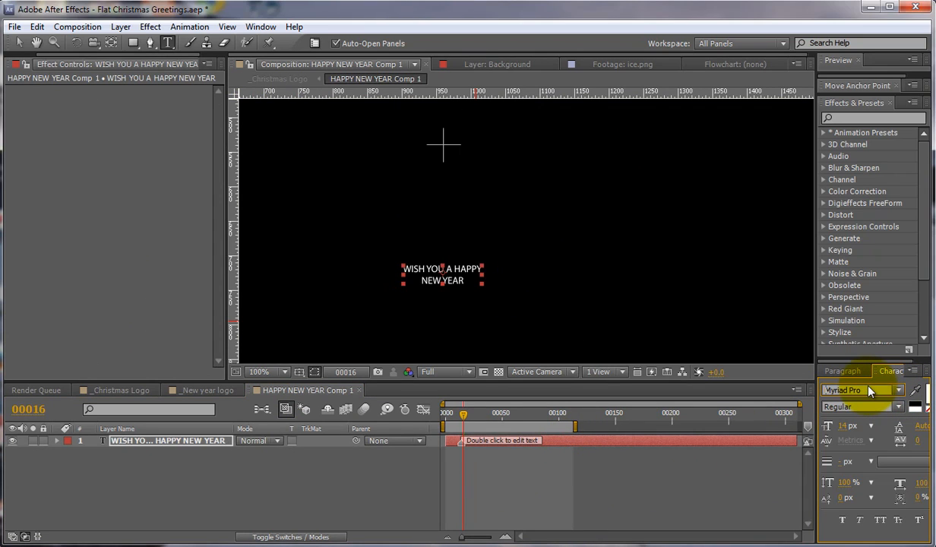
{"action": "key", "text": "Down"}
{"action": "key", "text": "Down"}
{"action": "key", "text": "Down"}
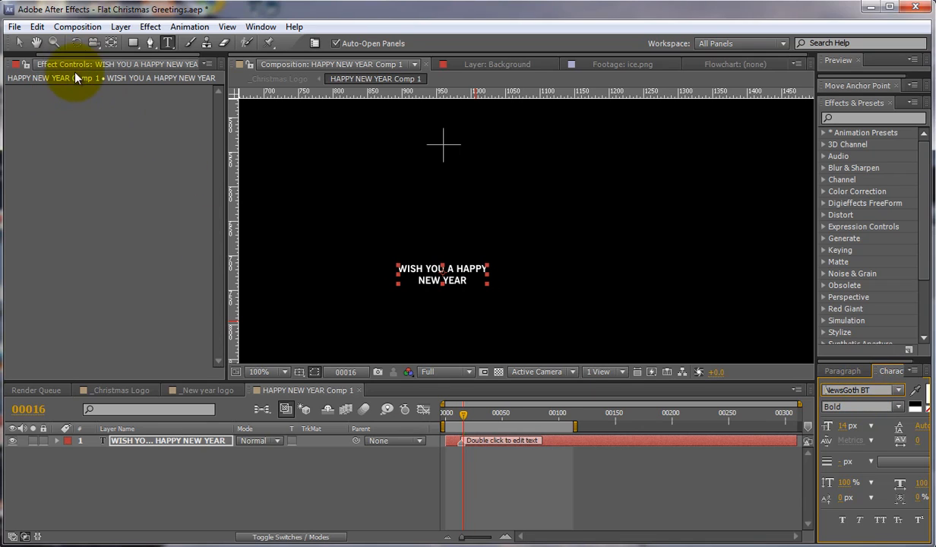
{"action": "left_click_drag", "start_coordinate": [74, 52], "coordinate": [10, 52]}
{"action": "left_click", "coordinate": [20, 65]}
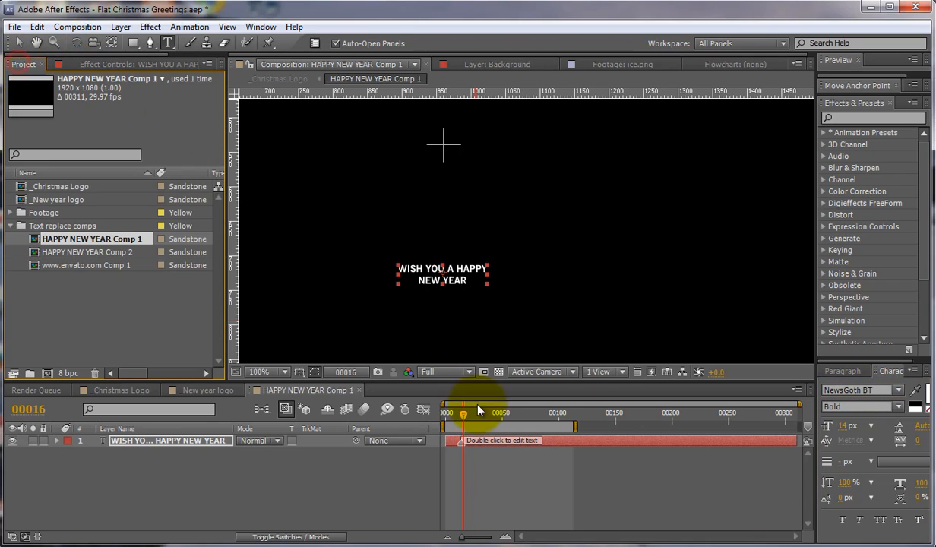
{"action": "left_click", "coordinate": [262, 79]}
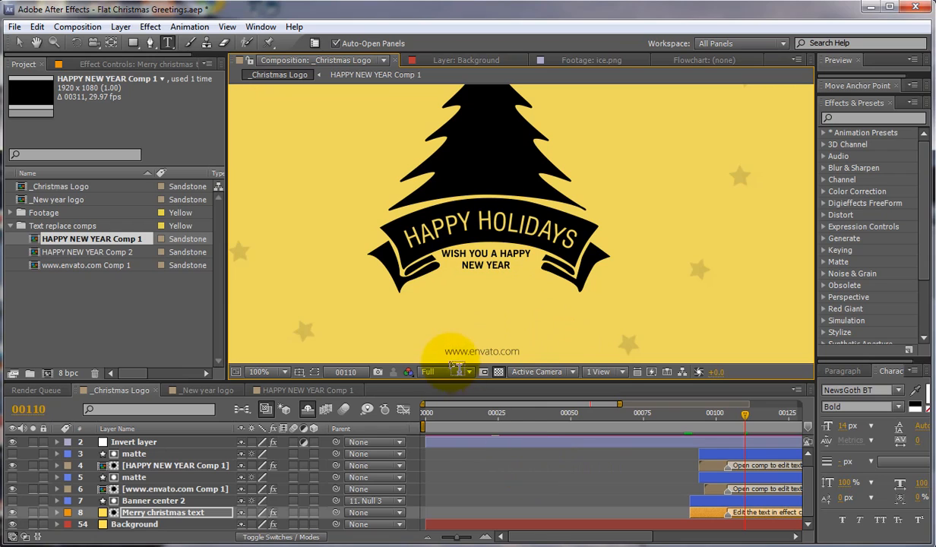
{"action": "double_click", "coordinate": [46, 265]}
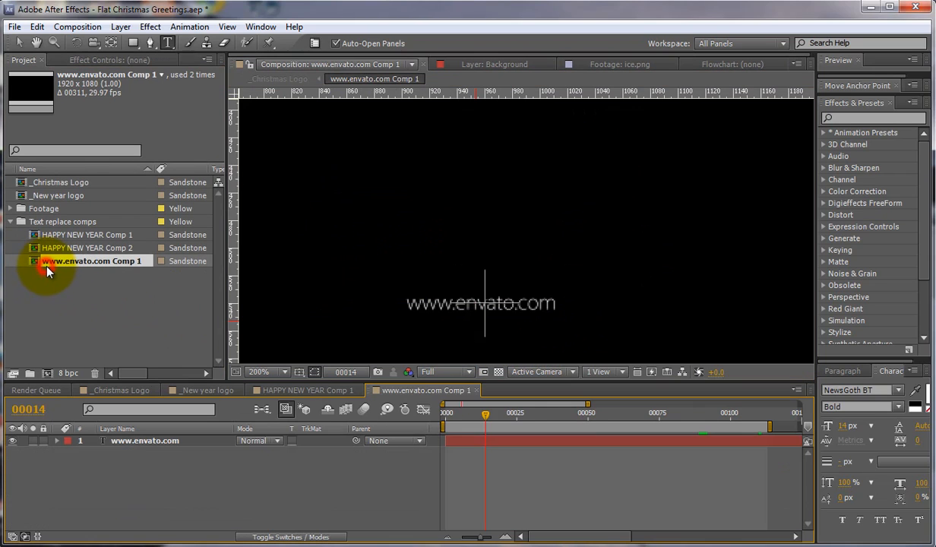
{"action": "double_click", "coordinate": [466, 445]}
{"action": "double_click", "coordinate": [486, 335]}
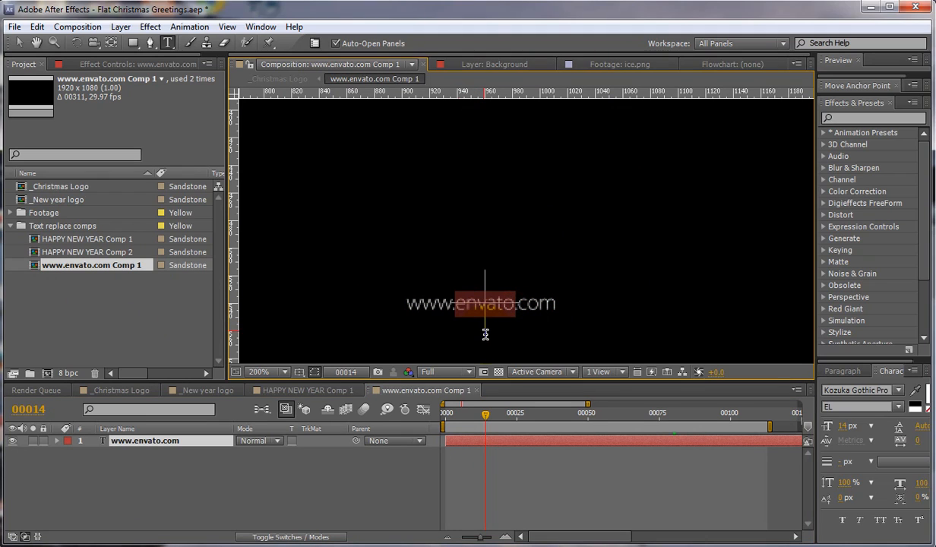
{"action": "type", "text": "my"}
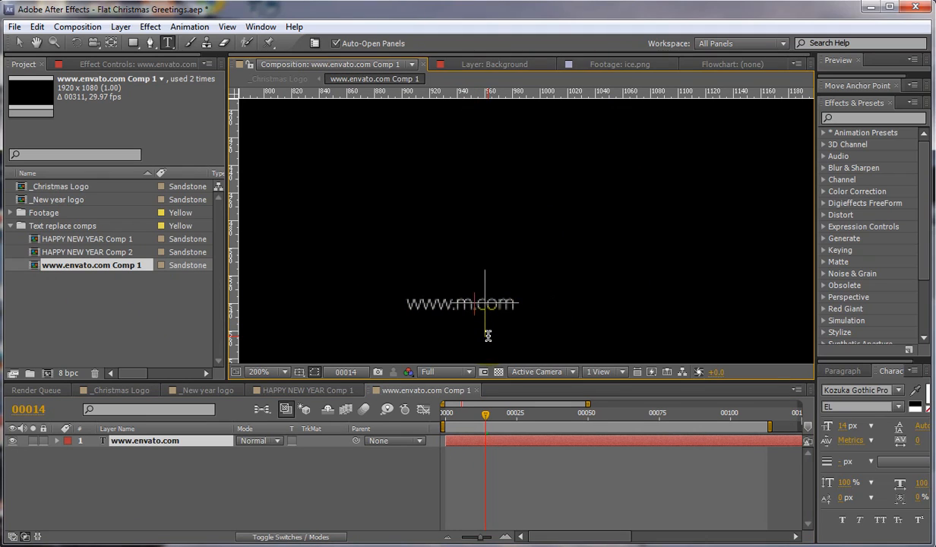
{"action": "type", "text": "website"}
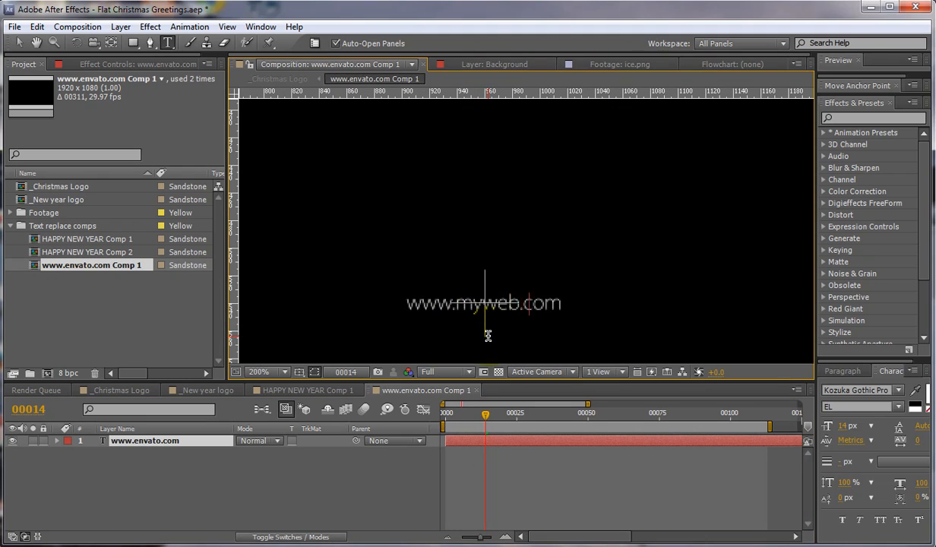
{"action": "left_click", "coordinate": [519, 516]}
{"action": "left_click", "coordinate": [275, 78]}
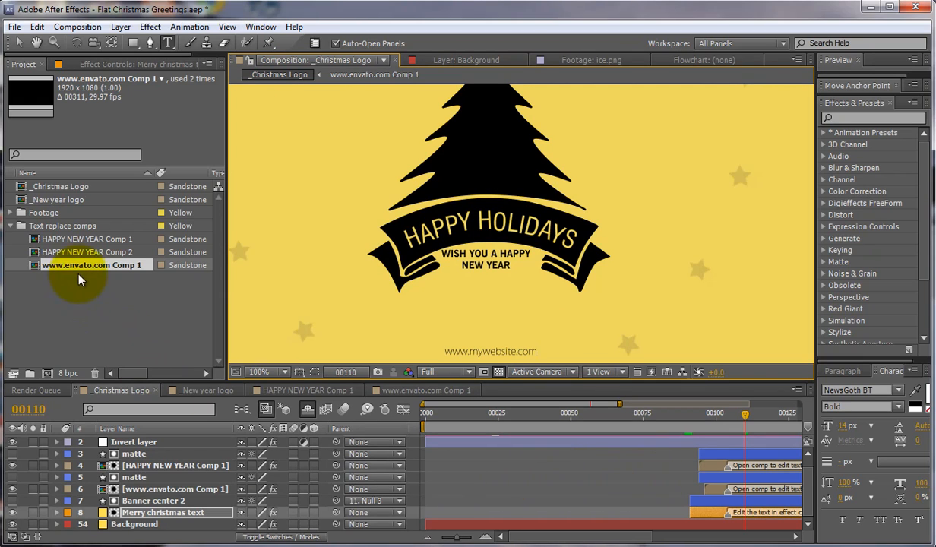
{"action": "key", "text": "comma"}
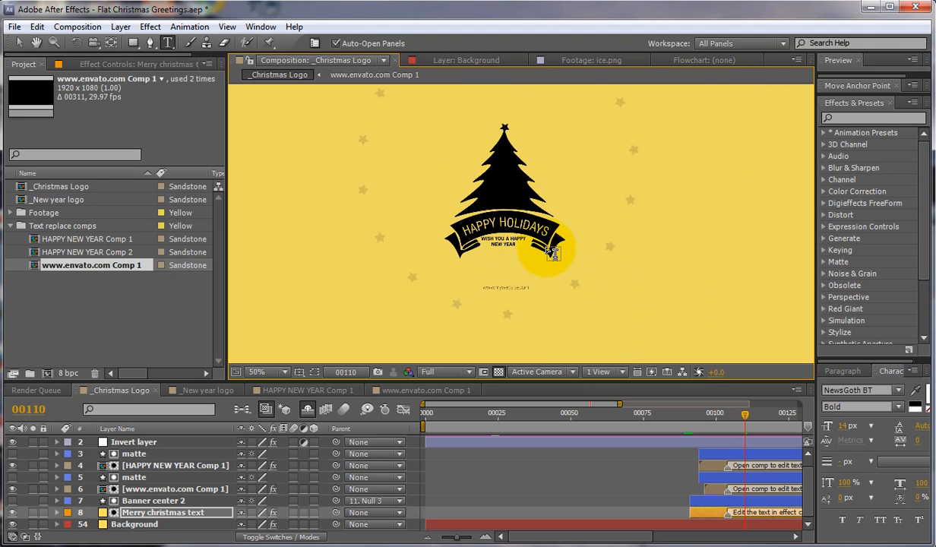
Step: Open HAPPY NEW YEAR Comp 2 from the _New year logo composition, go to frame 59 and show its text layer's effect controls
{"action": "left_click", "coordinate": [202, 391]}
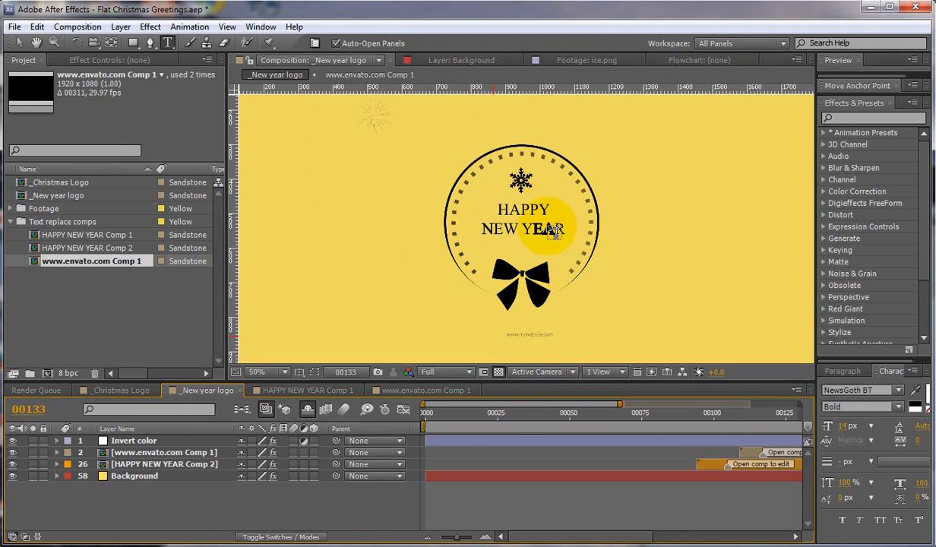
{"action": "left_click", "coordinate": [168, 464]}
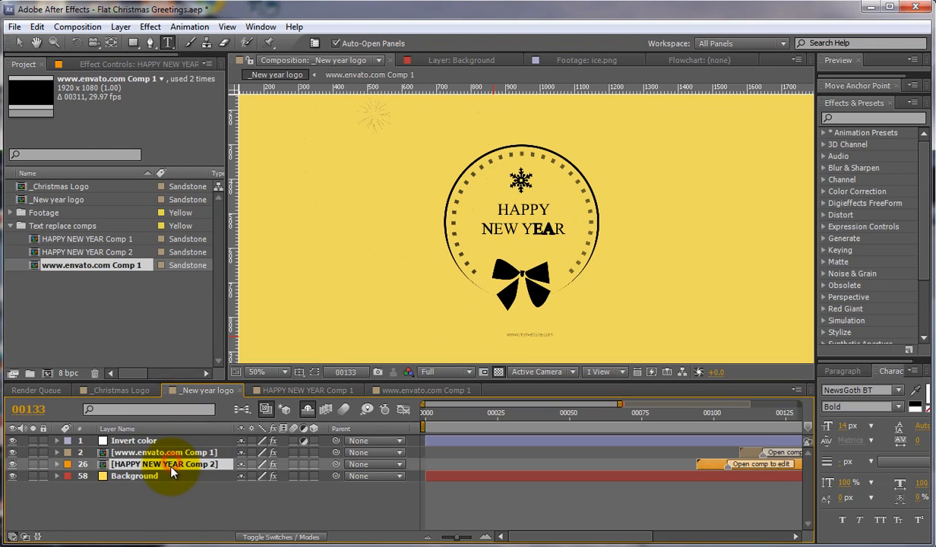
{"action": "double_click", "coordinate": [172, 469]}
{"action": "left_click_drag", "start_coordinate": [515, 423], "coordinate": [677, 424]}
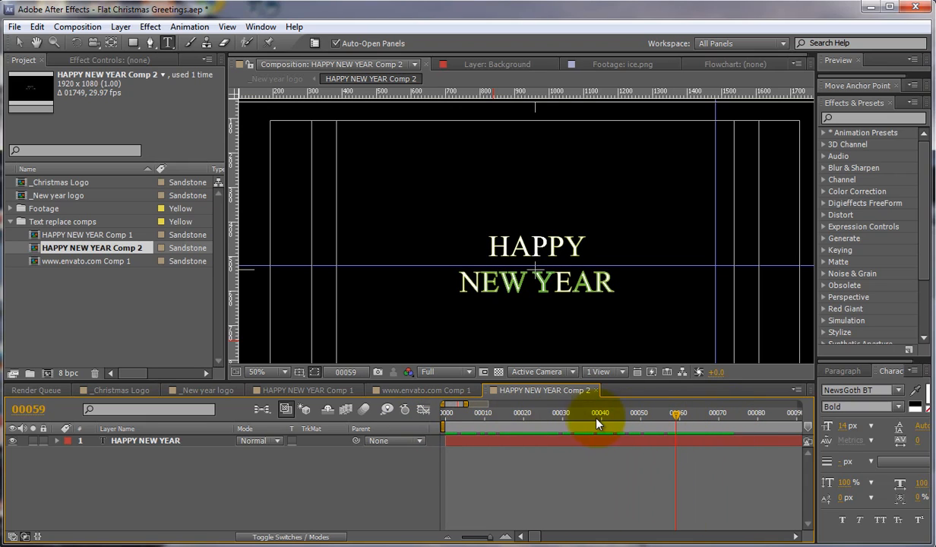
{"action": "left_click", "coordinate": [146, 441]}
{"action": "left_click", "coordinate": [114, 63]}
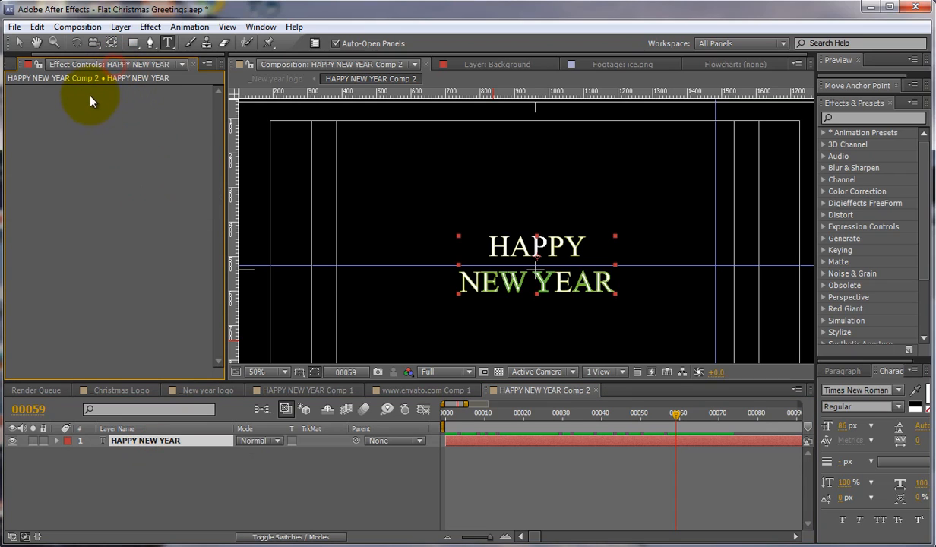
Step: Turn off the Wiggle Hue/Stroke animator of the HAPPY NEW YEAR text layer
{"action": "left_click", "coordinate": [57, 441]}
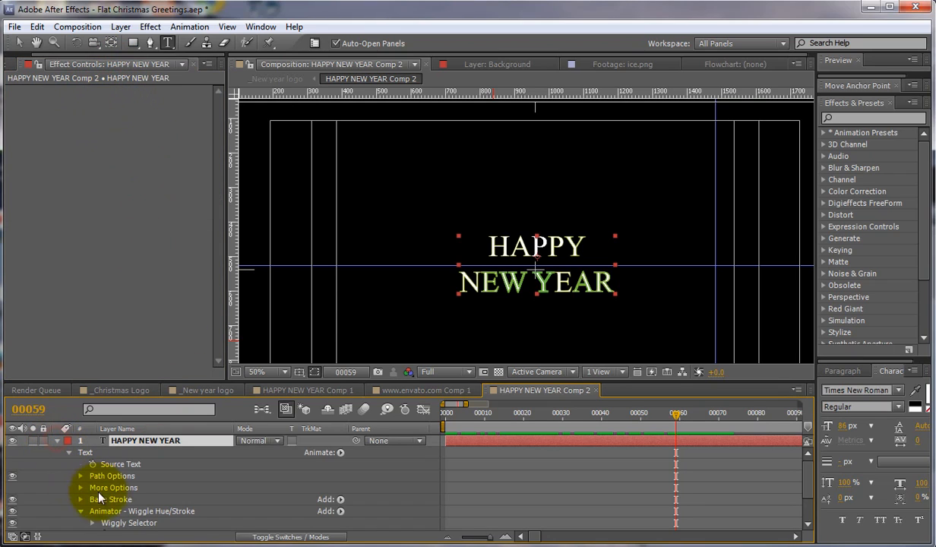
{"action": "left_click", "coordinate": [12, 512]}
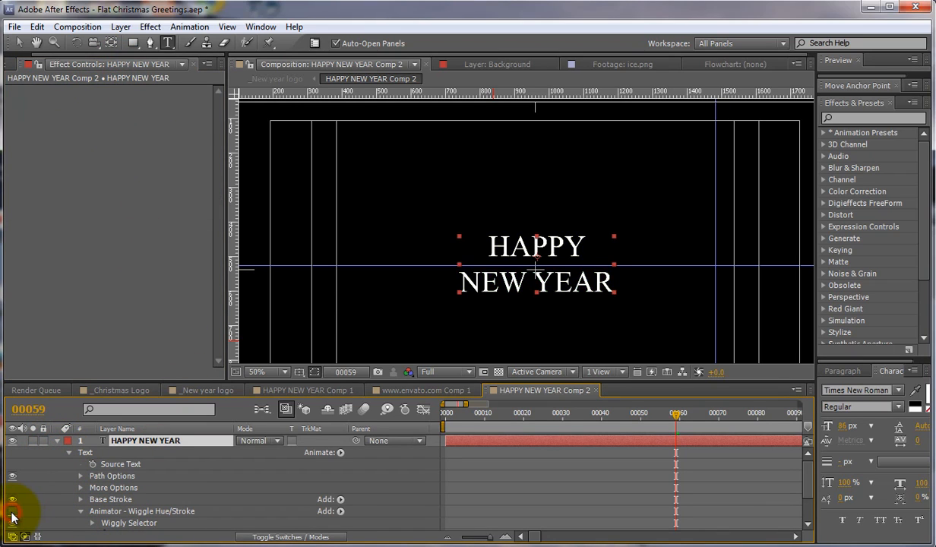
{"action": "left_click", "coordinate": [12, 512]}
{"action": "left_click", "coordinate": [12, 512]}
{"action": "left_click", "coordinate": [12, 512]}
{"action": "left_click", "coordinate": [12, 512]}
{"action": "left_click", "coordinate": [12, 512]}
{"action": "left_click", "coordinate": [12, 512]}
{"action": "left_click", "coordinate": [13, 512]}
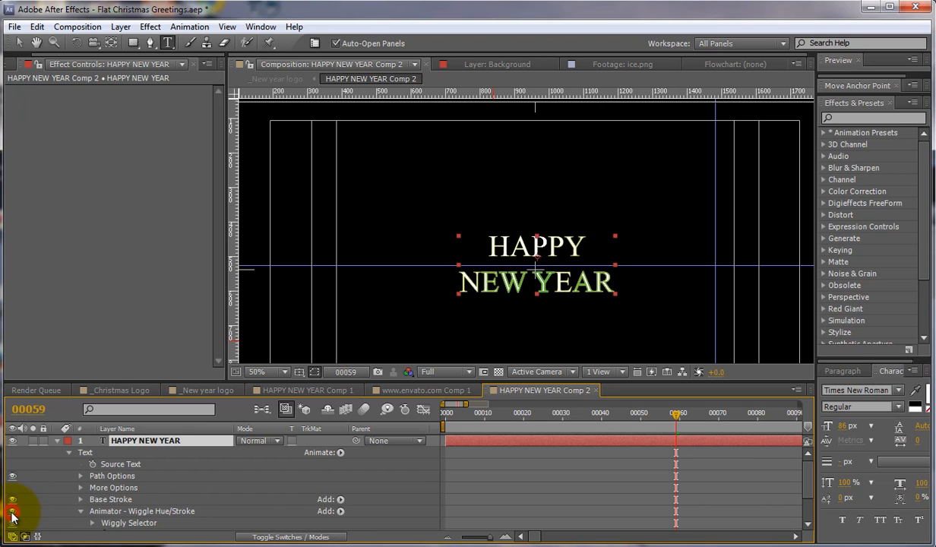
{"action": "left_click", "coordinate": [13, 512]}
{"action": "left_click", "coordinate": [59, 442]}
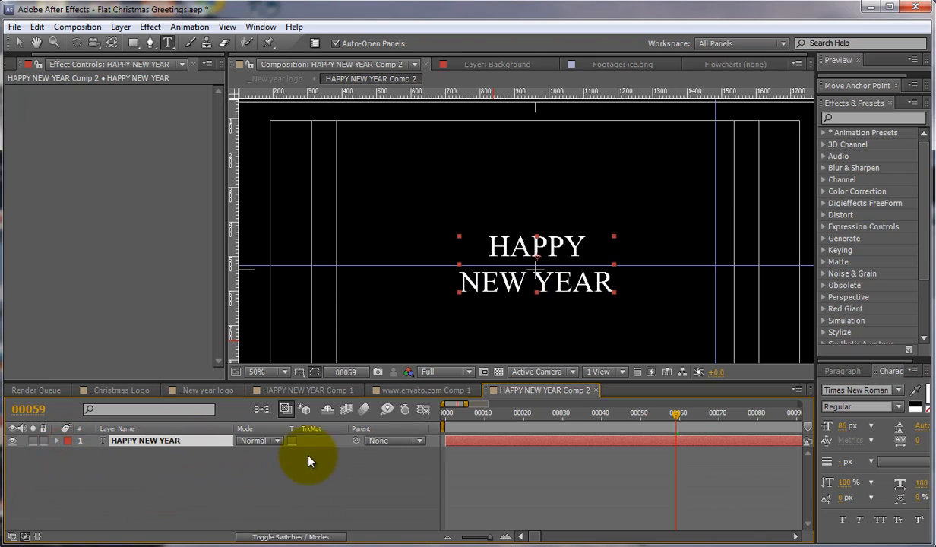
Step: Insert WISH YOU A before HAPPY in the HAPPY NEW YEAR Comp 2 text and view it in _New year logo
{"action": "double_click", "coordinate": [168, 441]}
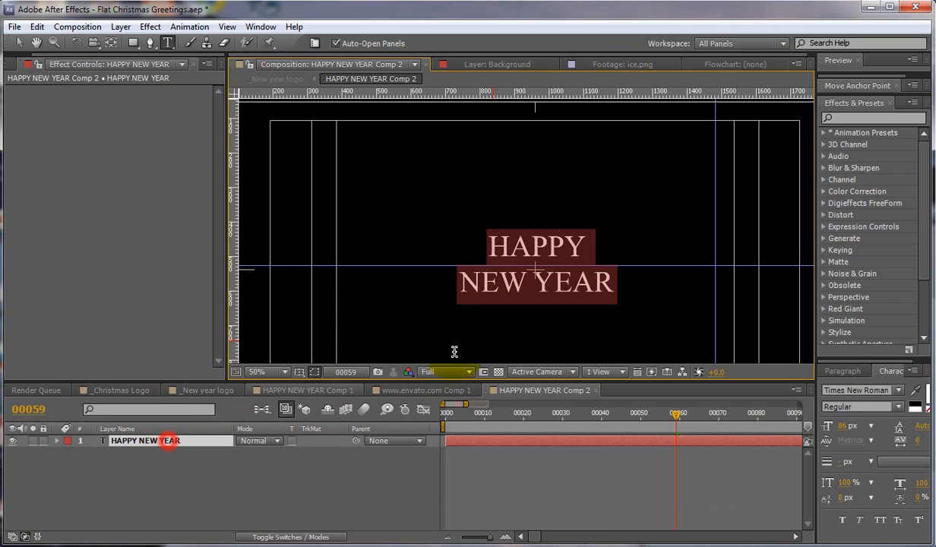
{"action": "left_click", "coordinate": [491, 251]}
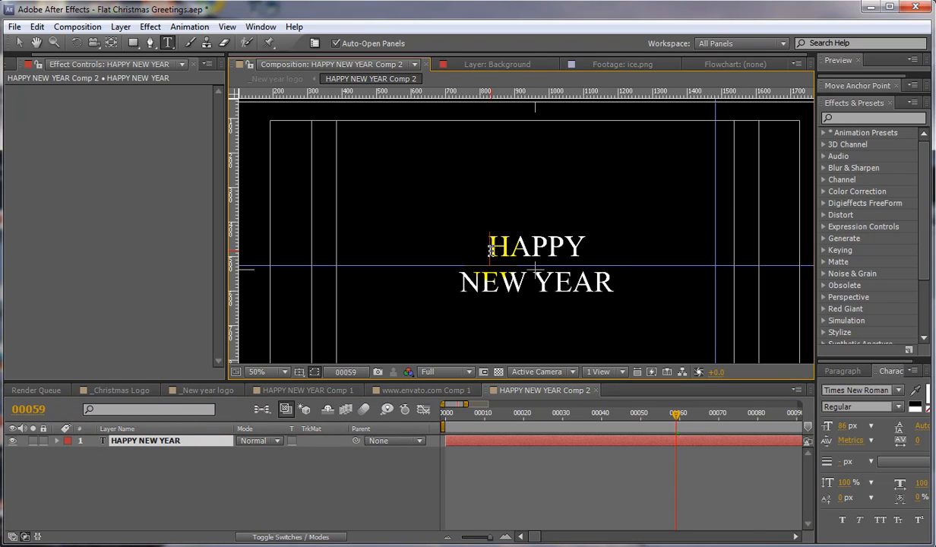
{"action": "type", "text": "WISH YOU A"}
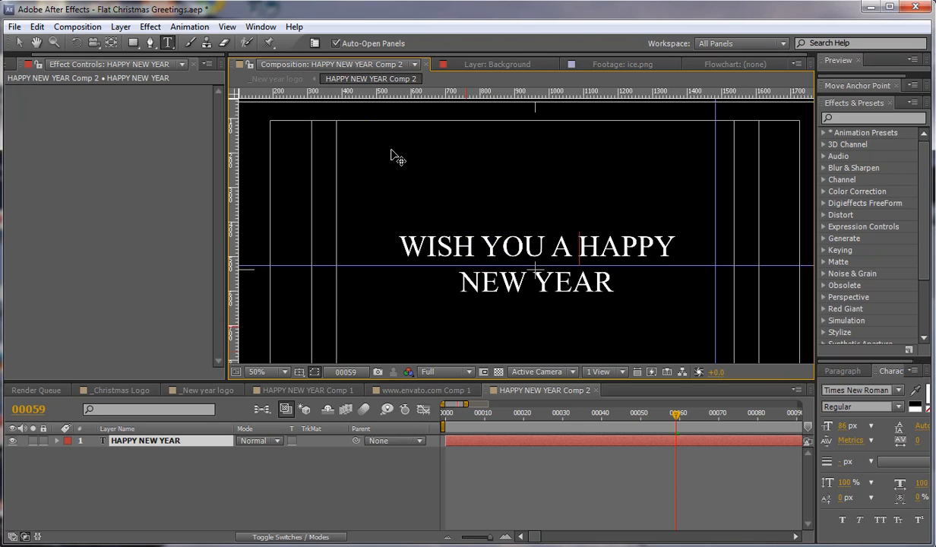
{"action": "left_click", "coordinate": [279, 80]}
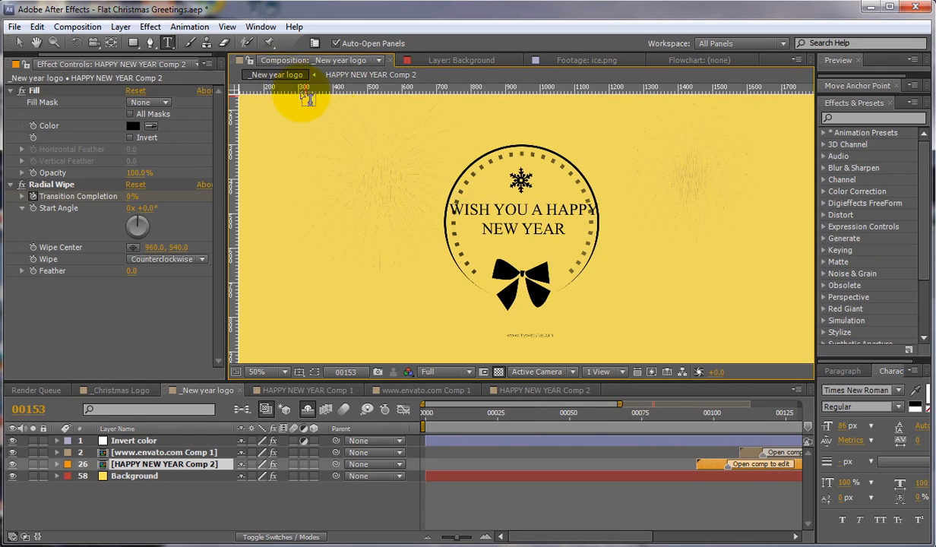
Step: Set the font size of the WISH YOU A HAPPY line to 74 px and check its fit in _New year logo
{"action": "left_click", "coordinate": [368, 74]}
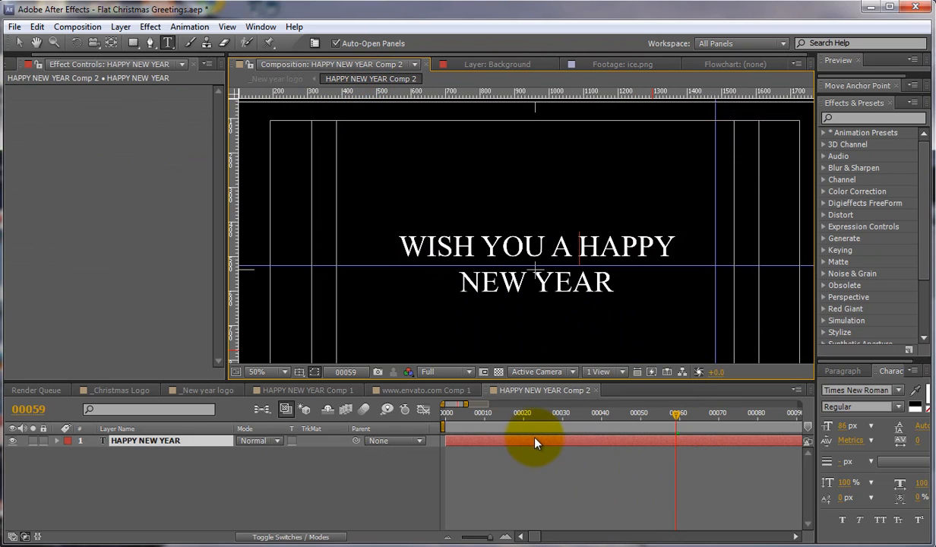
{"action": "left_click", "coordinate": [535, 439]}
{"action": "left_click_drag", "start_coordinate": [668, 242], "coordinate": [397, 243]}
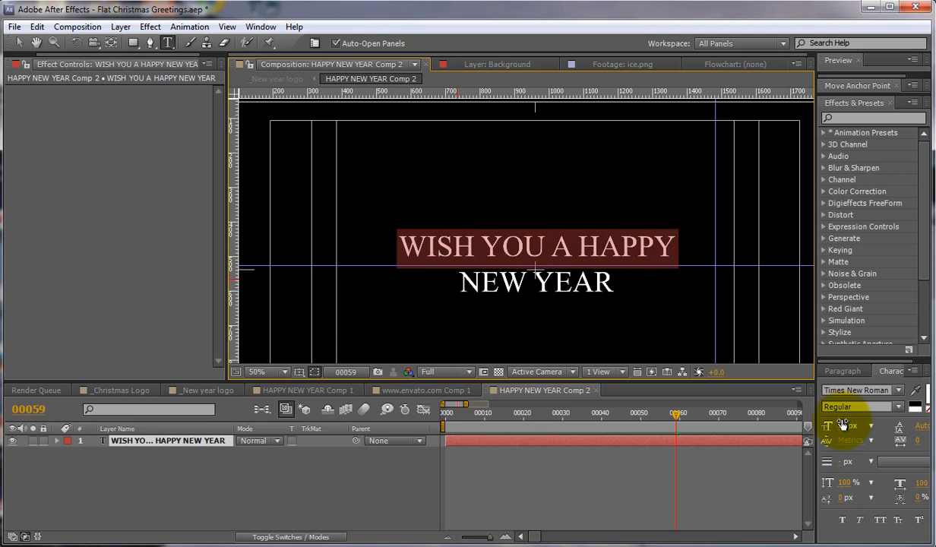
{"action": "left_click_drag", "start_coordinate": [842, 424], "coordinate": [831, 426]}
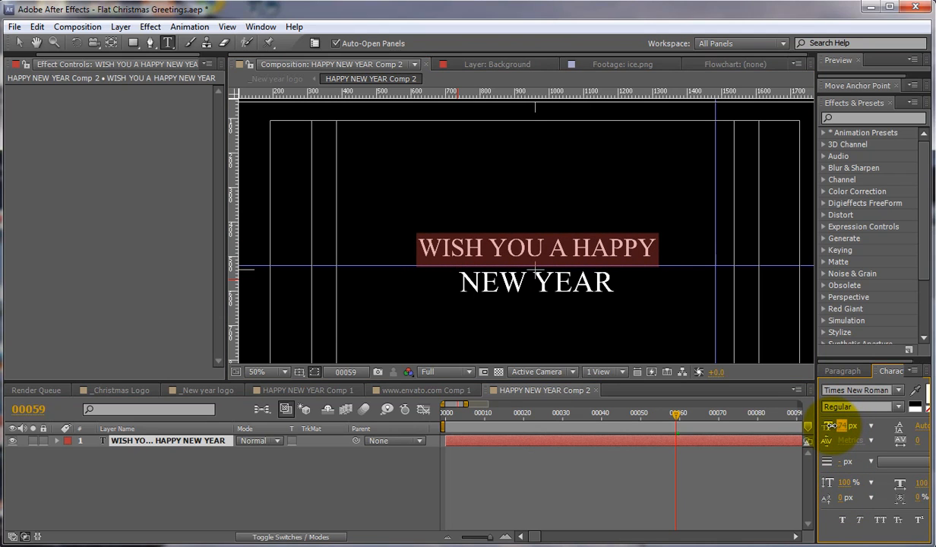
{"action": "left_click", "coordinate": [277, 81]}
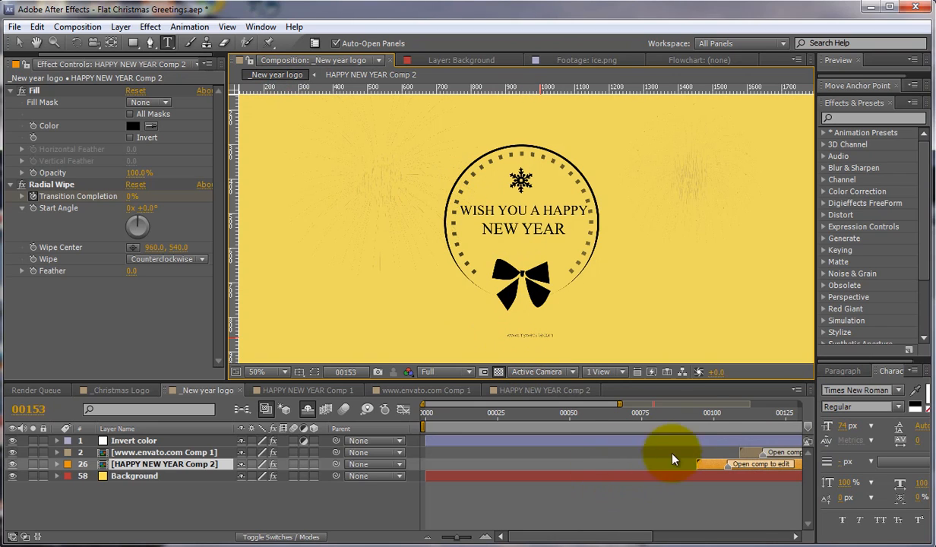
{"action": "left_click_drag", "start_coordinate": [700, 416], "coordinate": [774, 417]}
{"action": "left_click", "coordinate": [215, 517]}
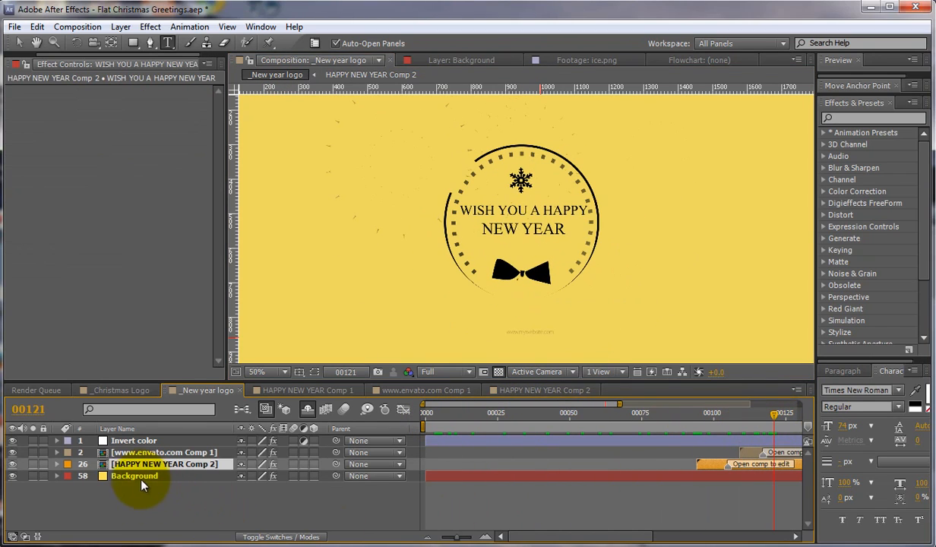
{"action": "left_click", "coordinate": [154, 454]}
{"action": "double_click", "coordinate": [154, 454]}
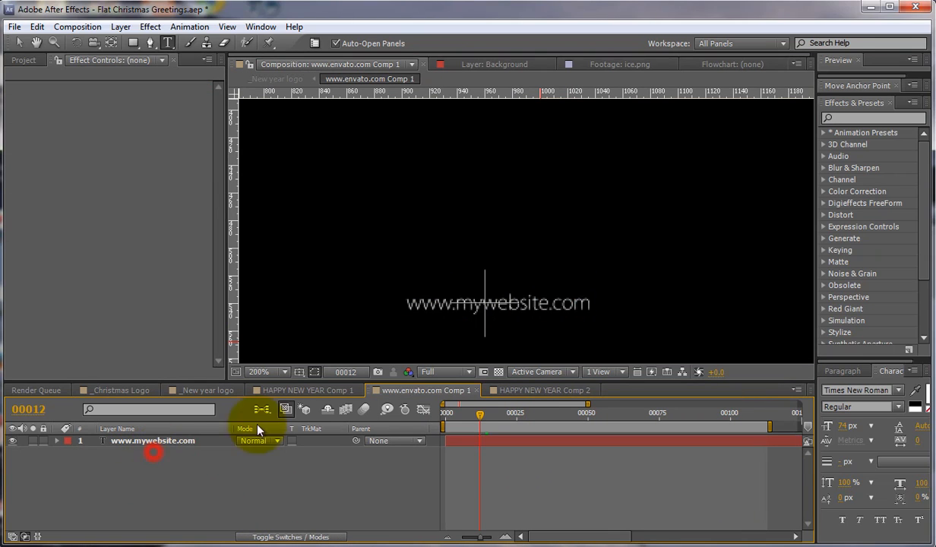
Step: Look over the Text replace comps in the project, check the greeting compositions, and preview _New year logo at frame 85
{"action": "left_click", "coordinate": [23, 60]}
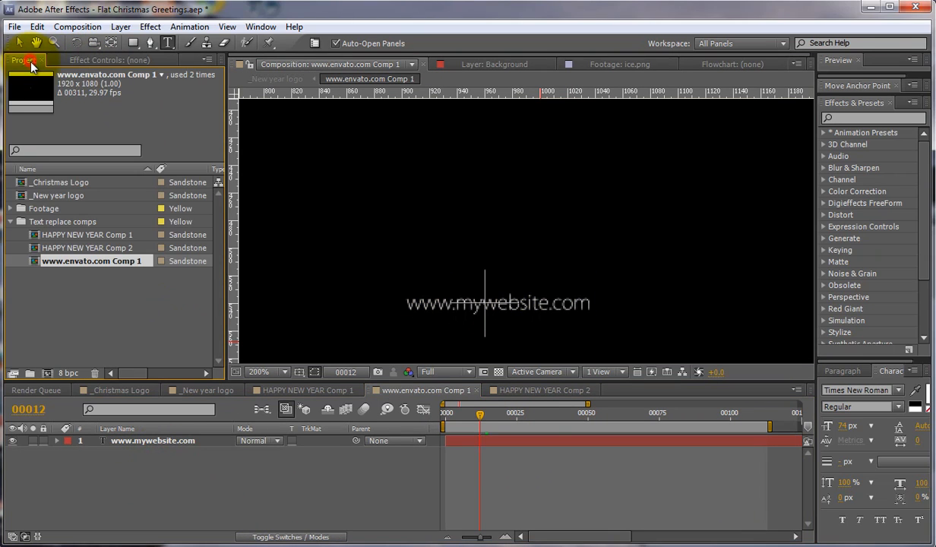
{"action": "left_click", "coordinate": [132, 392]}
{"action": "left_click", "coordinate": [417, 391]}
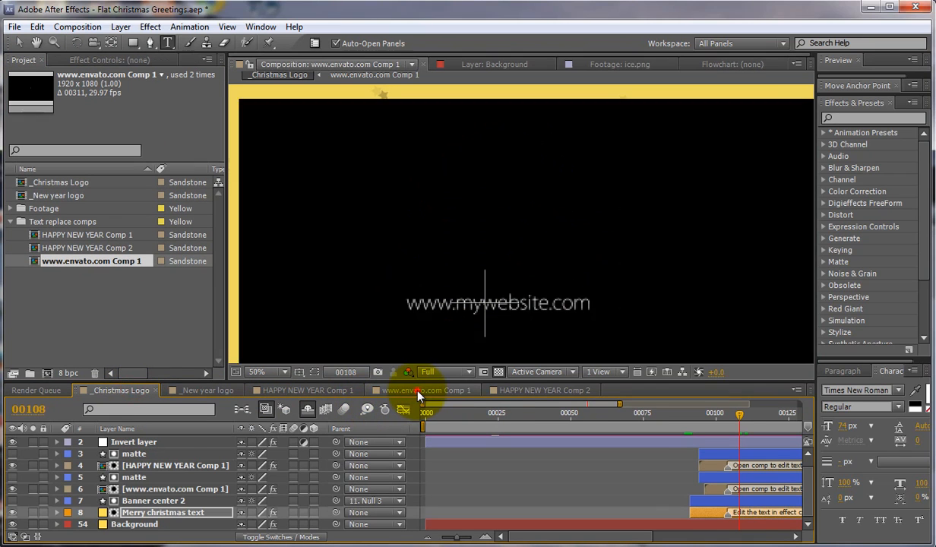
{"action": "left_click", "coordinate": [304, 390]}
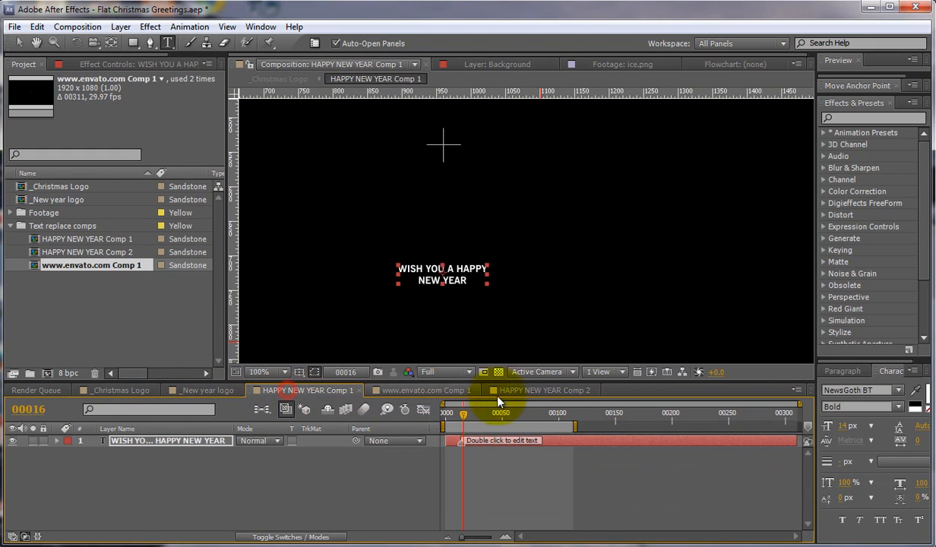
{"action": "left_click", "coordinate": [206, 391]}
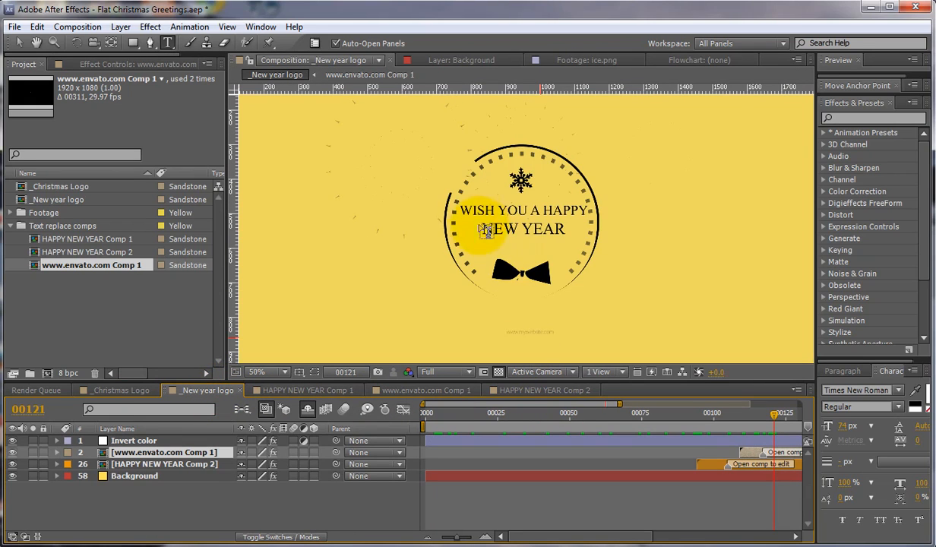
{"action": "left_click_drag", "start_coordinate": [566, 417], "coordinate": [672, 418]}
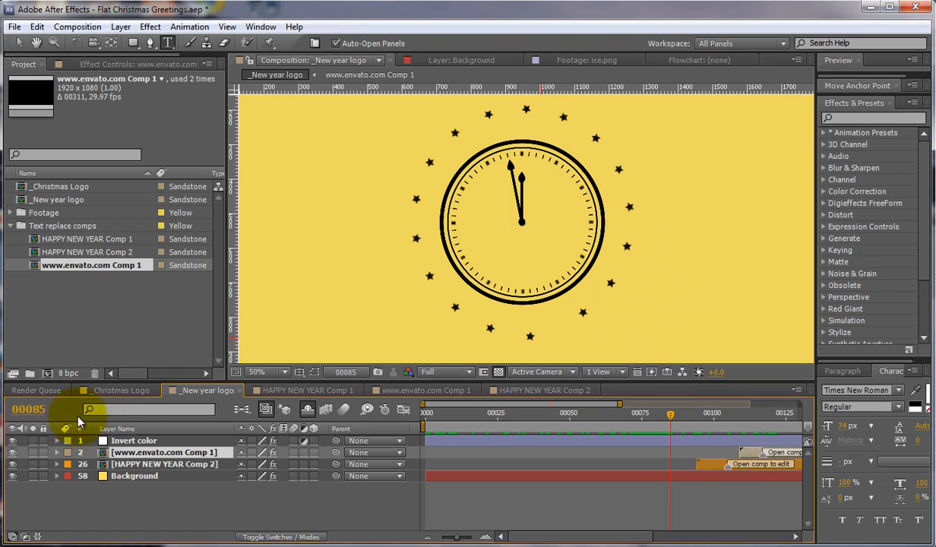
Step: Show the effect controls of the Color Control layer in the _Christmas Logo composition
{"action": "left_click", "coordinate": [114, 390]}
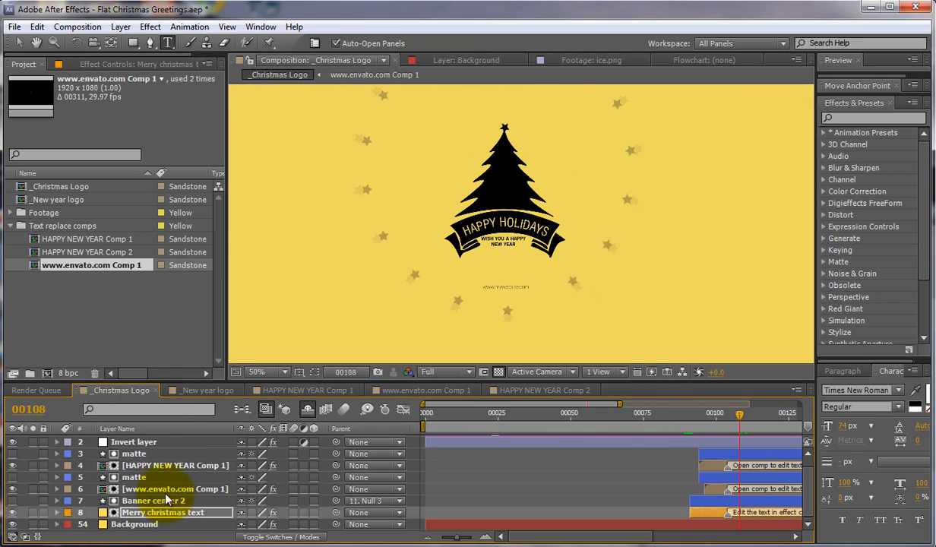
{"action": "scroll", "coordinate": [186, 494], "scroll_direction": "up", "scroll_amount": 1}
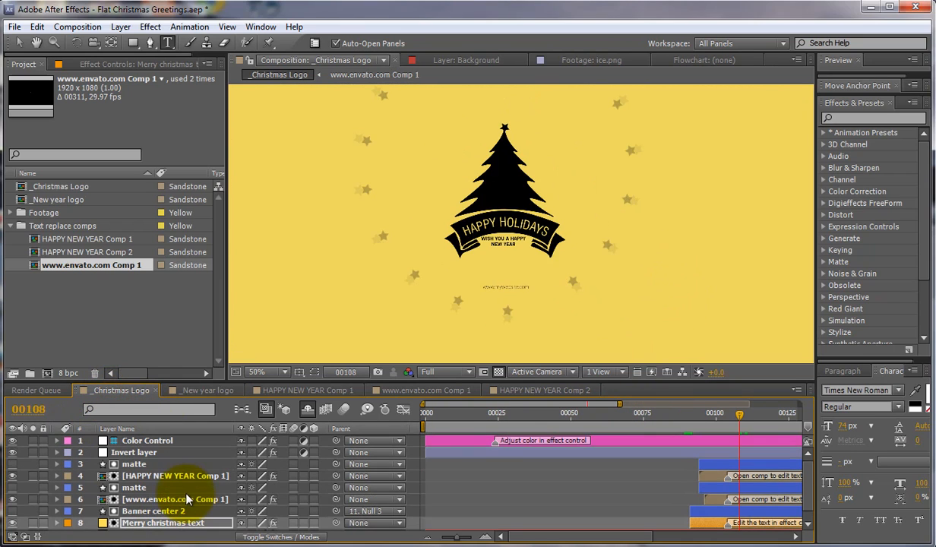
{"action": "left_click", "coordinate": [148, 442]}
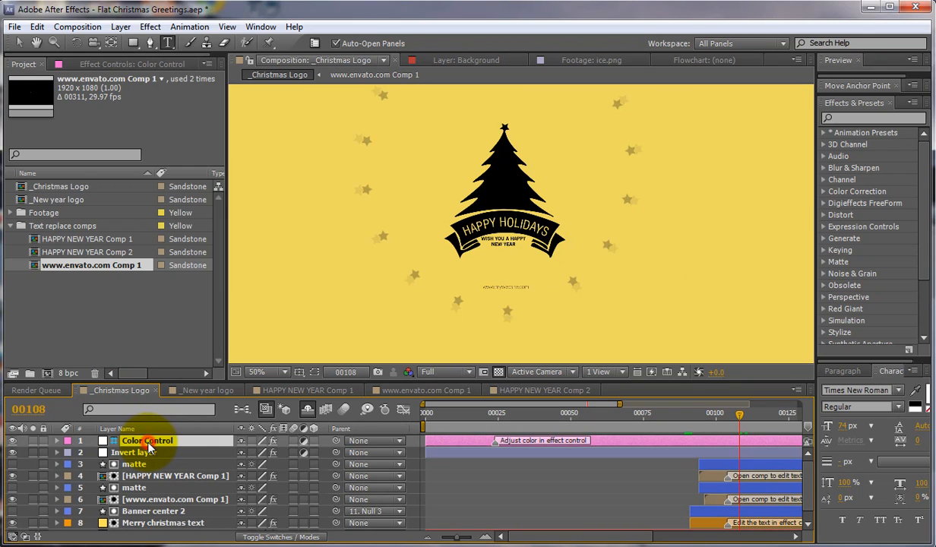
{"action": "left_click", "coordinate": [110, 65]}
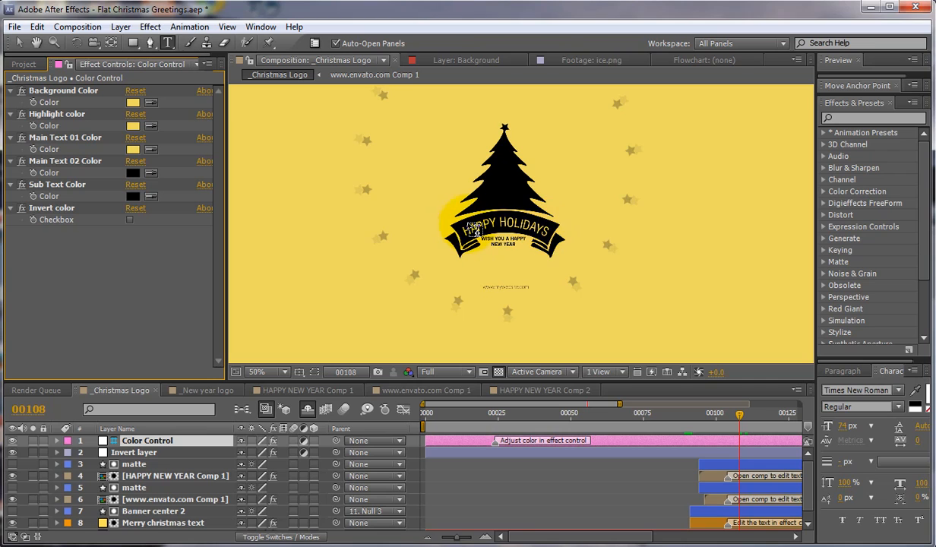
Step: Inspect the _New year logo composition at frame 118 and return to the Color Control settings of _Christmas Logo
{"action": "left_click", "coordinate": [199, 391]}
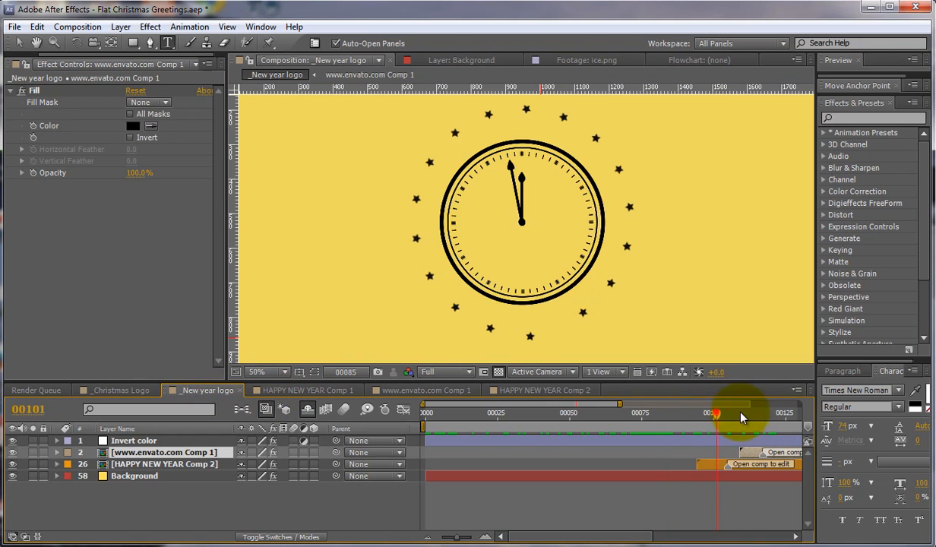
{"action": "left_click", "coordinate": [765, 414]}
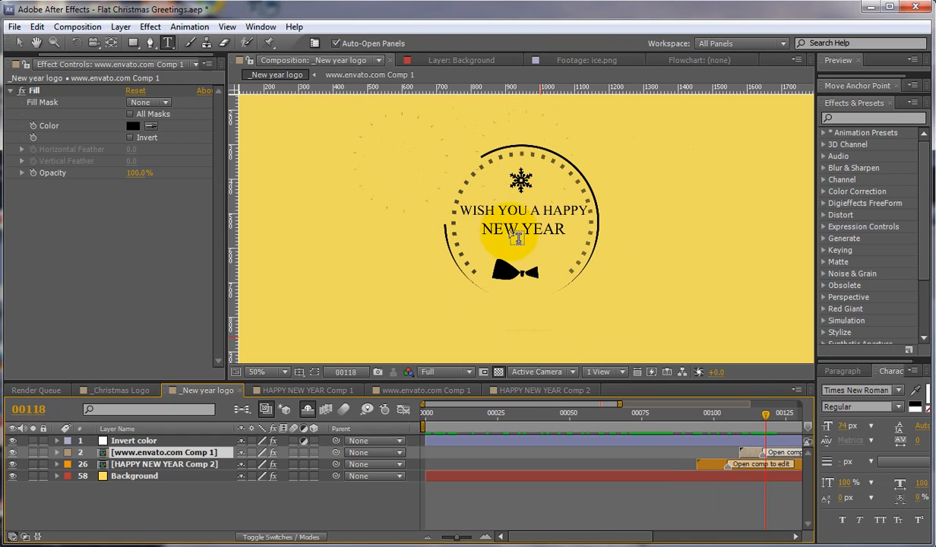
{"action": "left_click", "coordinate": [119, 390]}
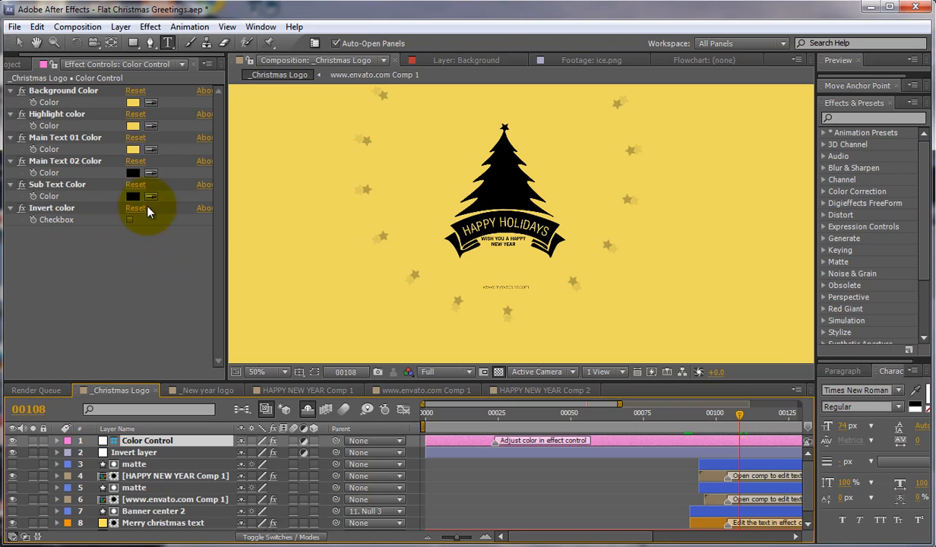
Step: Set the Background Color of the Color Control layer to light green A9DB95
{"action": "left_click", "coordinate": [132, 102]}
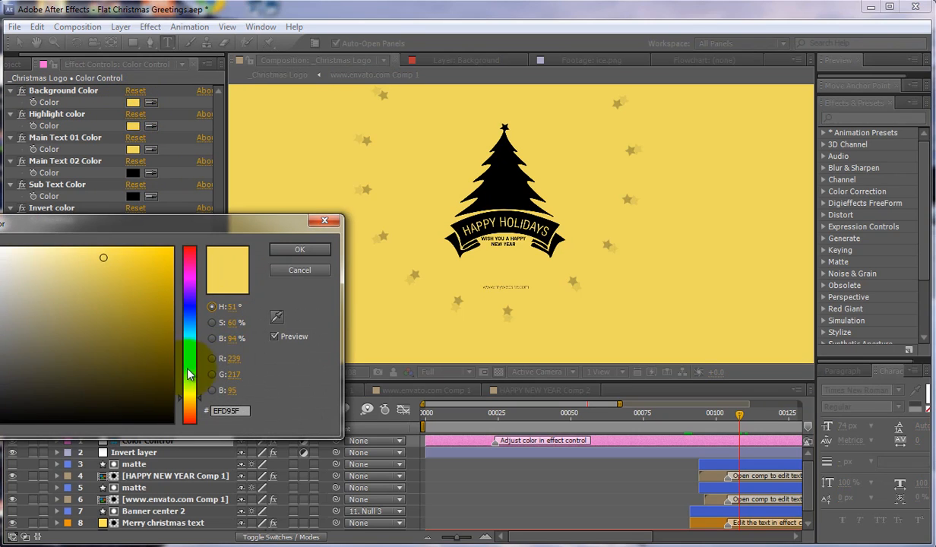
{"action": "left_click_drag", "start_coordinate": [188, 382], "coordinate": [188, 422]}
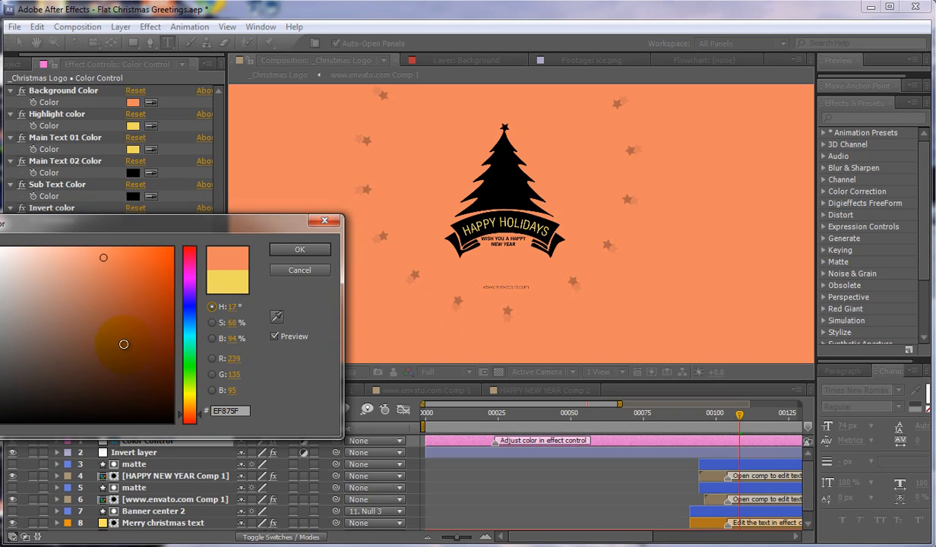
{"action": "mouse_move", "coordinate": [138, 333]}
{"action": "left_mouse_down"}
{"action": "mouse_move", "coordinate": [161, 341]}
{"action": "mouse_move", "coordinate": [159, 253]}
{"action": "mouse_move", "coordinate": [60, 332]}
{"action": "mouse_move", "coordinate": [121, 332]}
{"action": "mouse_move", "coordinate": [83, 266]}
{"action": "left_mouse_up"}
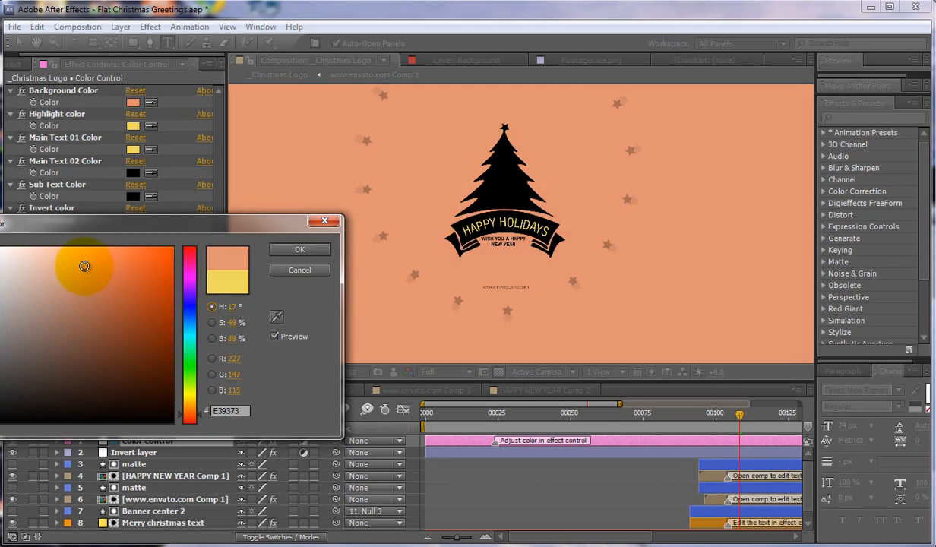
{"action": "left_click_drag", "start_coordinate": [190, 393], "coordinate": [190, 380]}
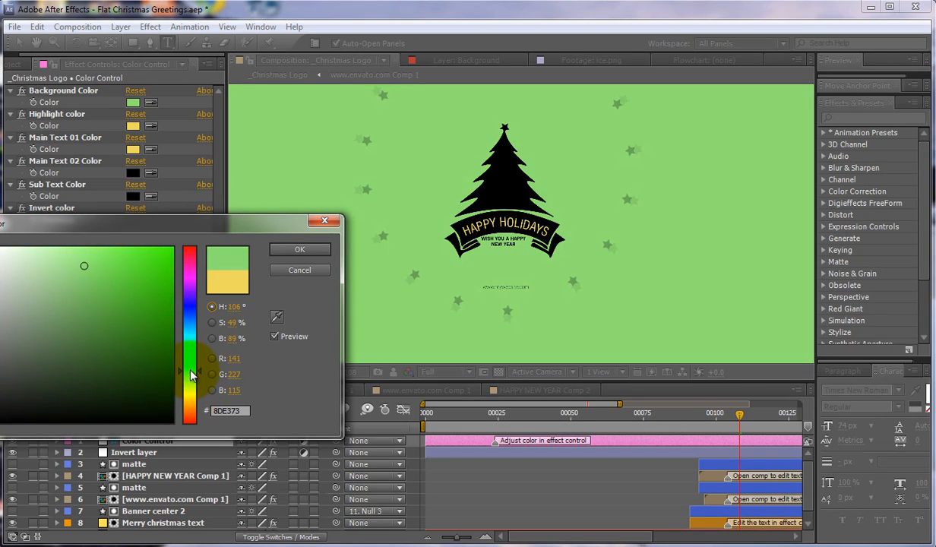
{"action": "left_click_drag", "start_coordinate": [113, 274], "coordinate": [46, 253]}
{"action": "left_click_drag", "start_coordinate": [189, 367], "coordinate": [183, 388]}
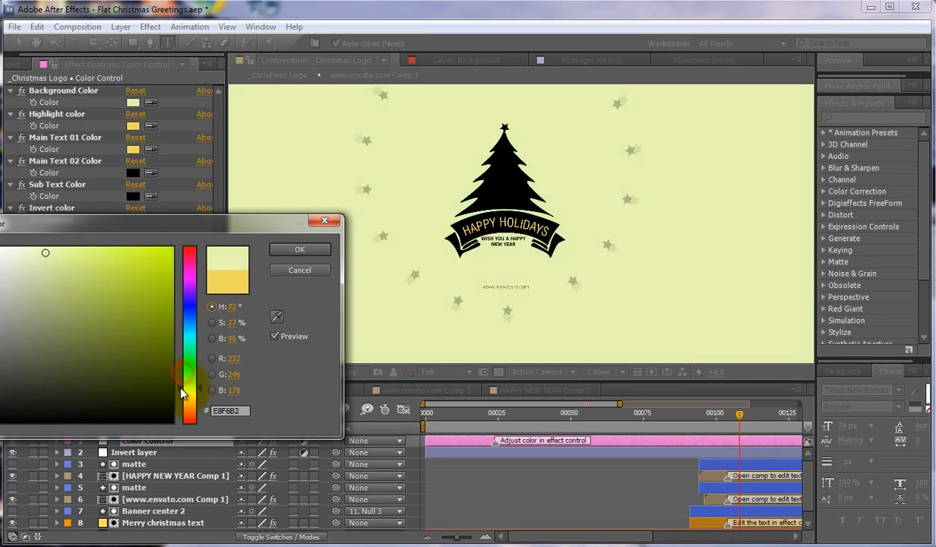
{"action": "mouse_move", "coordinate": [89, 360]}
{"action": "left_mouse_down"}
{"action": "mouse_move", "coordinate": [104, 313]}
{"action": "mouse_move", "coordinate": [46, 271]}
{"action": "mouse_move", "coordinate": [64, 266]}
{"action": "mouse_move", "coordinate": [46, 267]}
{"action": "mouse_move", "coordinate": [52, 272]}
{"action": "left_mouse_up"}
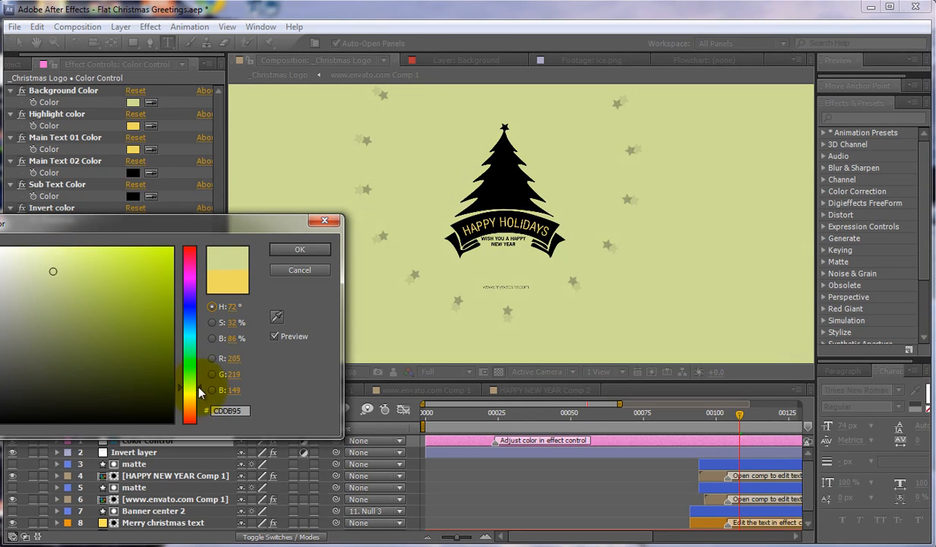
{"action": "left_click_drag", "start_coordinate": [187, 393], "coordinate": [193, 369]}
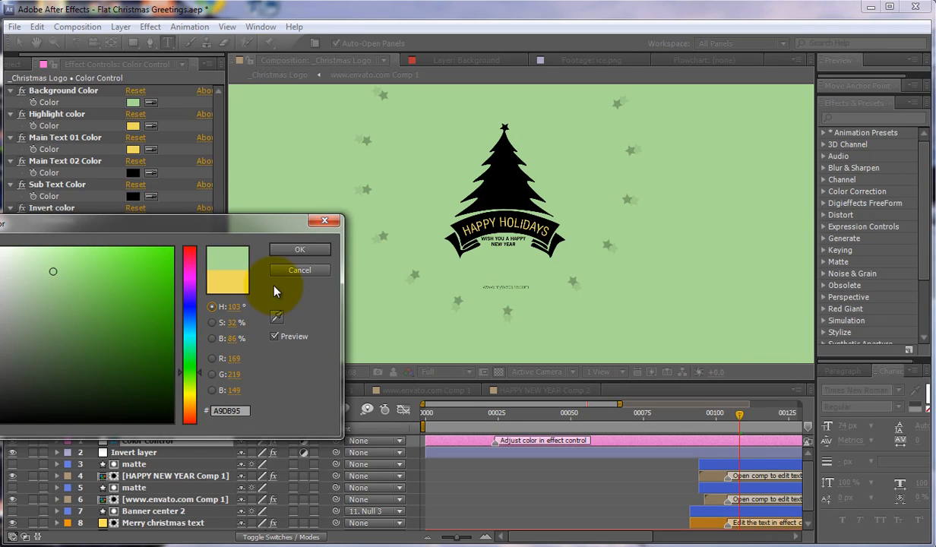
{"action": "left_click", "coordinate": [293, 255]}
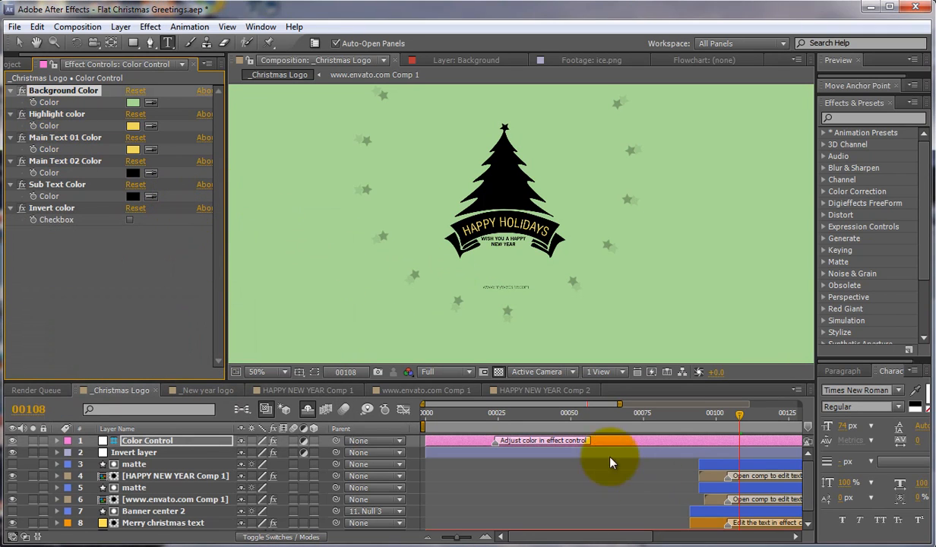
Step: Go to frame 45, where the ornaments show, and set the Highlight color to bright green A3F782
{"action": "left_click_drag", "start_coordinate": [653, 423], "coordinate": [556, 418]}
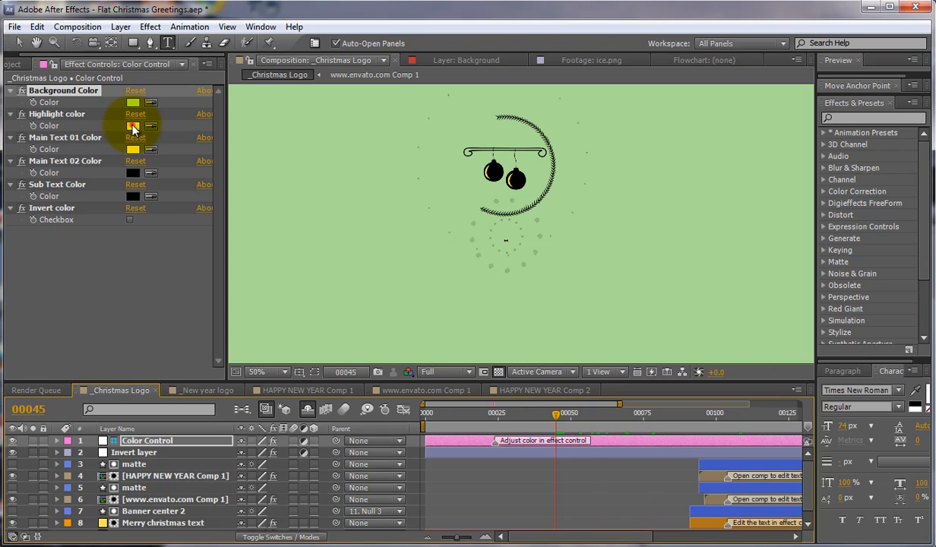
{"action": "left_click", "coordinate": [133, 126]}
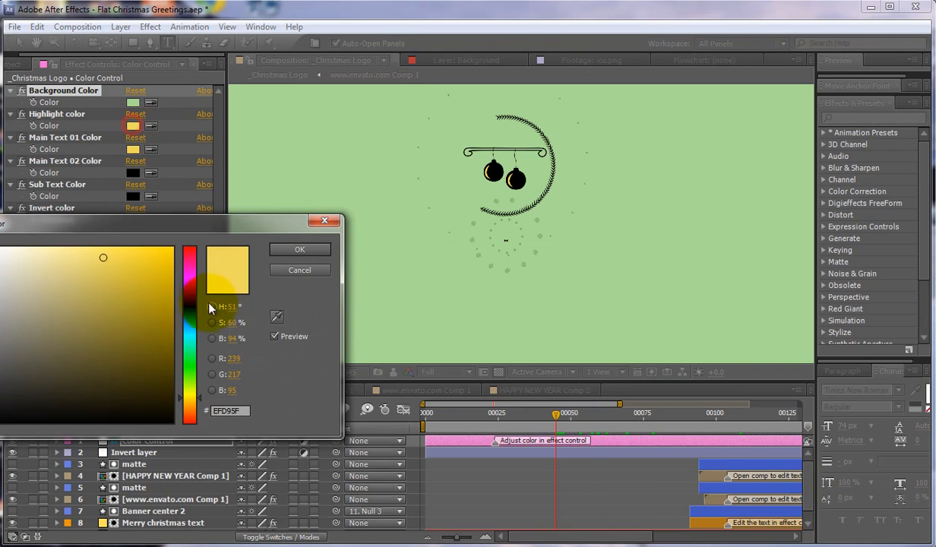
{"action": "left_click", "coordinate": [276, 317]}
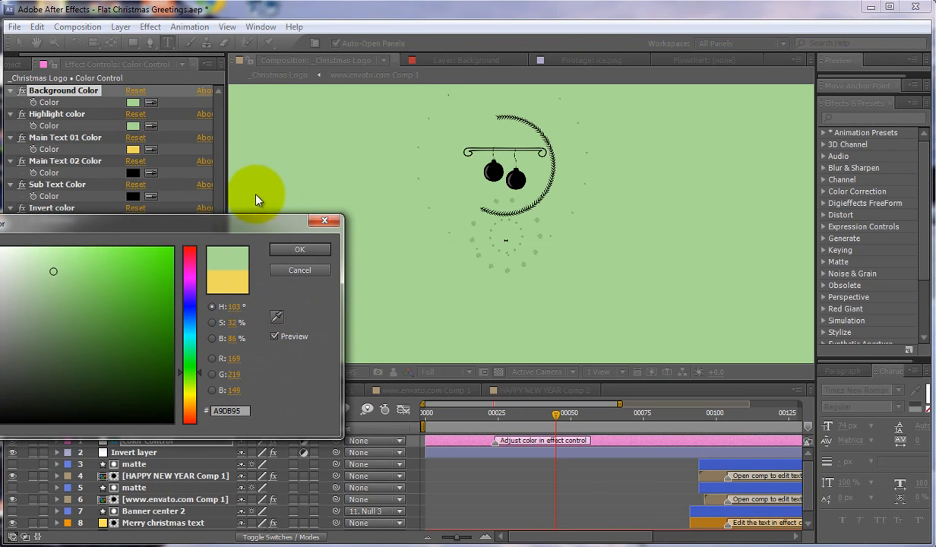
{"action": "mouse_move", "coordinate": [82, 268]}
{"action": "left_mouse_down"}
{"action": "mouse_move", "coordinate": [107, 264]}
{"action": "mouse_move", "coordinate": [103, 278]}
{"action": "mouse_move", "coordinate": [103, 263]}
{"action": "mouse_move", "coordinate": [100, 276]}
{"action": "mouse_move", "coordinate": [79, 265]}
{"action": "mouse_move", "coordinate": [81, 252]}
{"action": "left_mouse_up"}
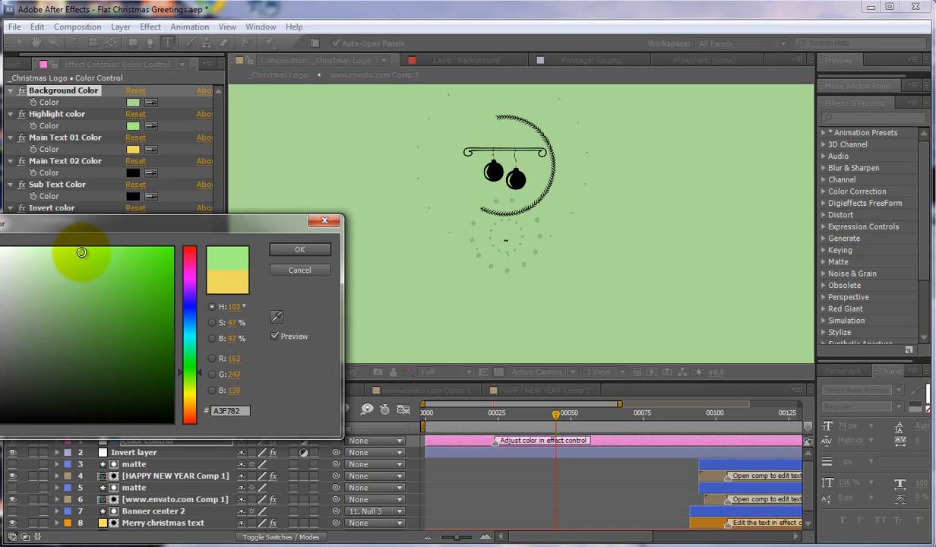
{"action": "left_click", "coordinate": [292, 249]}
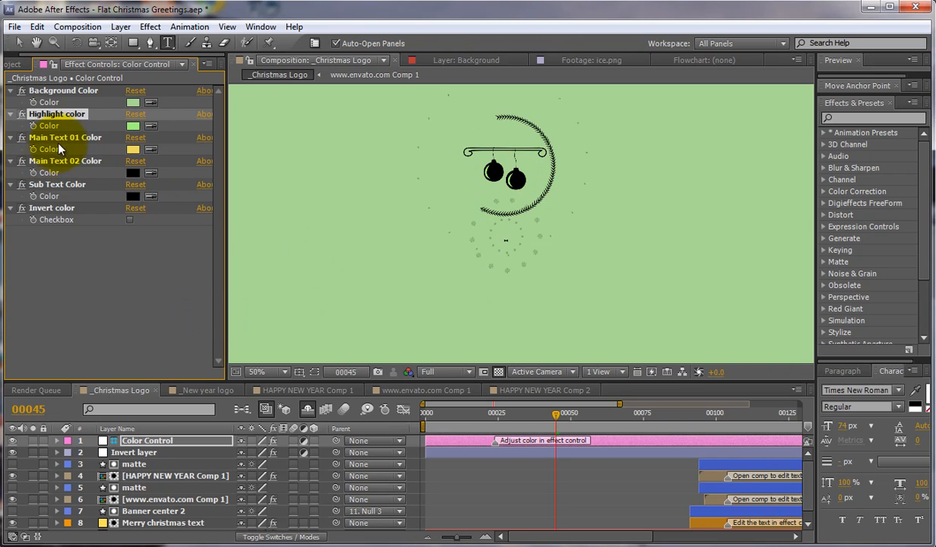
Step: Go to frame 104 of _Christmas Logo and set the Main Text 01 Color of the banner text to turquoise
{"action": "left_click_drag", "start_coordinate": [681, 414], "coordinate": [728, 414]}
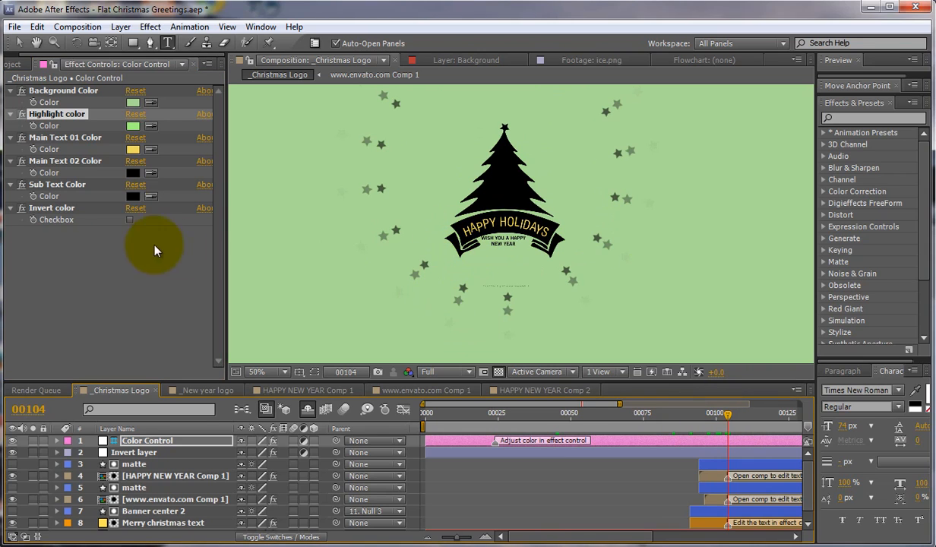
{"action": "left_click", "coordinate": [133, 149]}
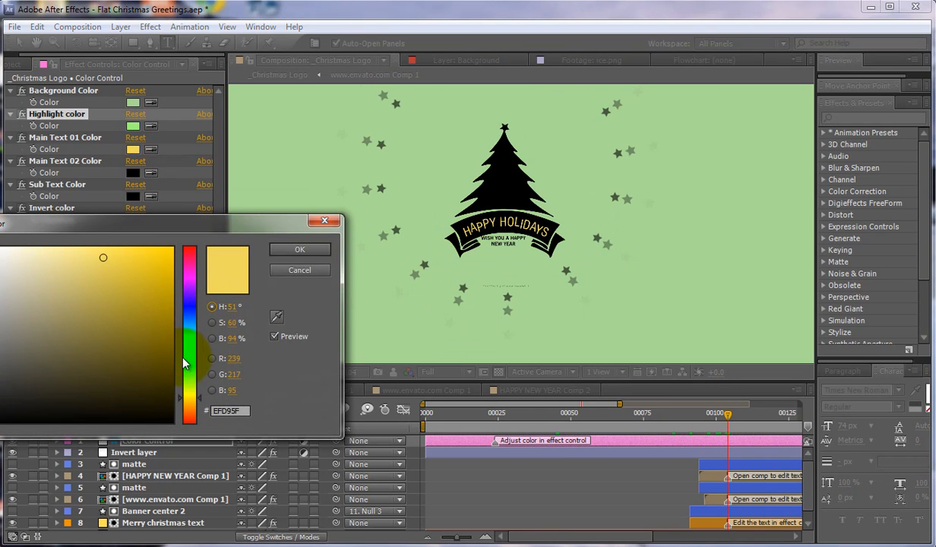
{"action": "left_click_drag", "start_coordinate": [190, 370], "coordinate": [192, 347]}
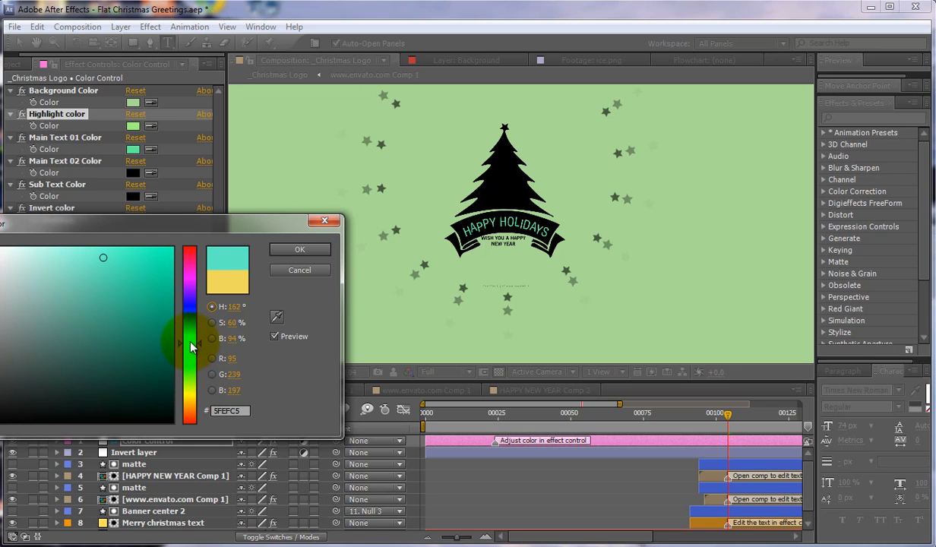
{"action": "left_click", "coordinate": [299, 250]}
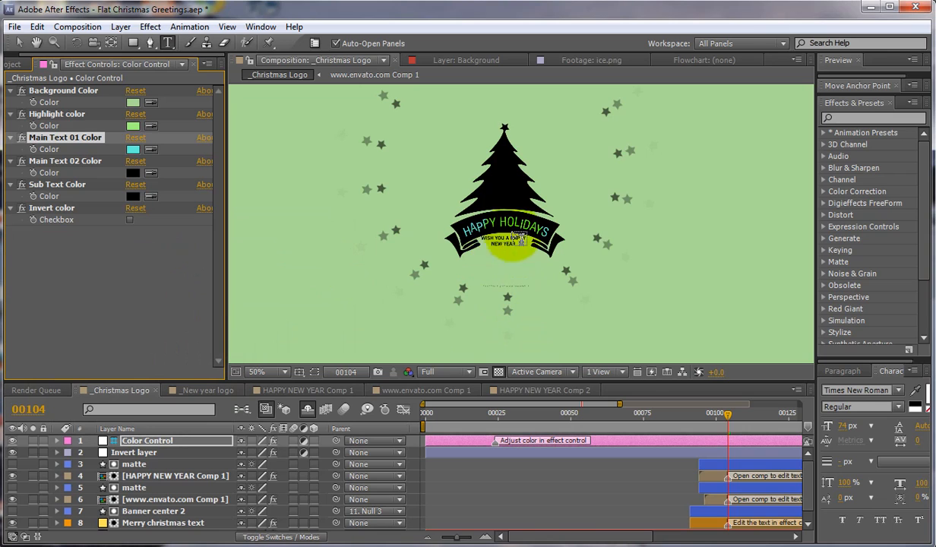
Step: Go to frame 119 of _Christmas Logo and set the Sub Text Color of the Color Control layer to dark blue 120596
{"action": "key", "text": "period"}
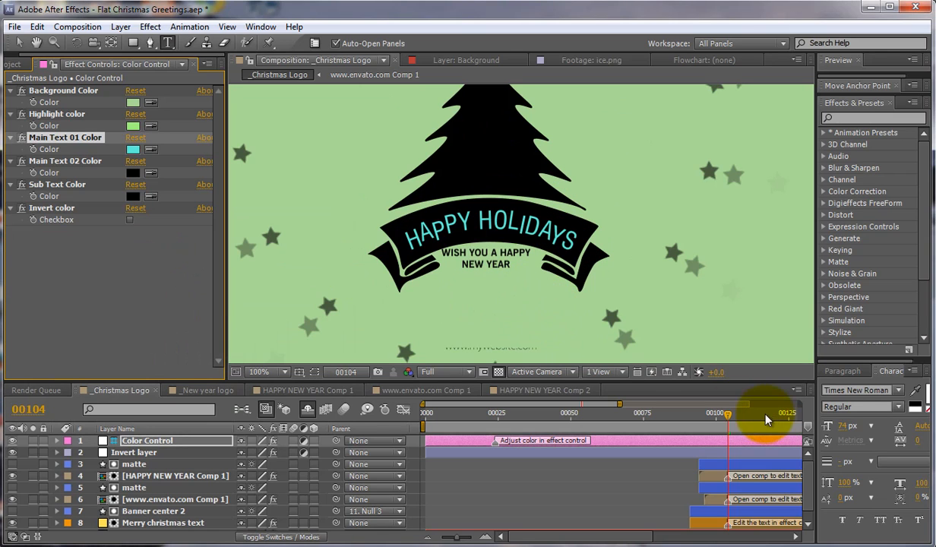
{"action": "left_click_drag", "start_coordinate": [769, 420], "coordinate": [772, 417]}
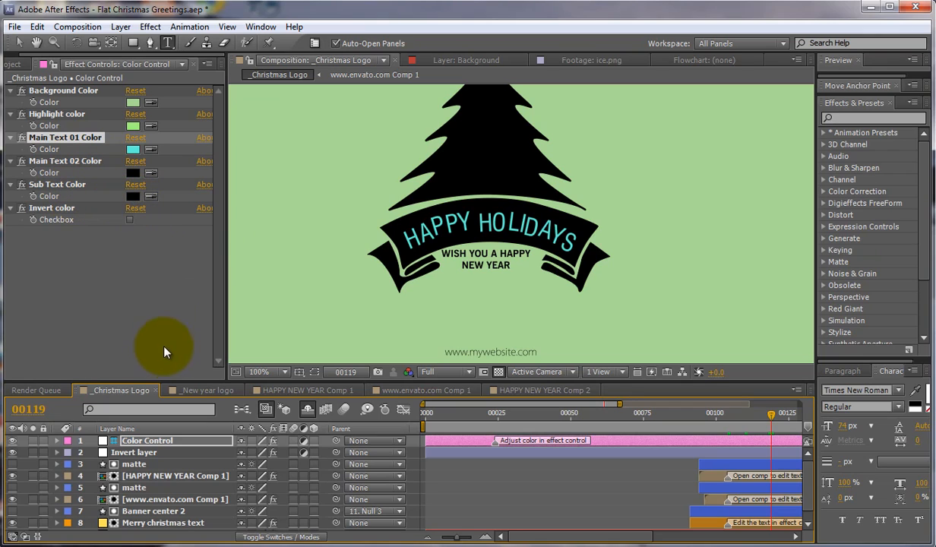
{"action": "left_click", "coordinate": [134, 200]}
{"action": "left_click_drag", "start_coordinate": [143, 319], "coordinate": [140, 312]}
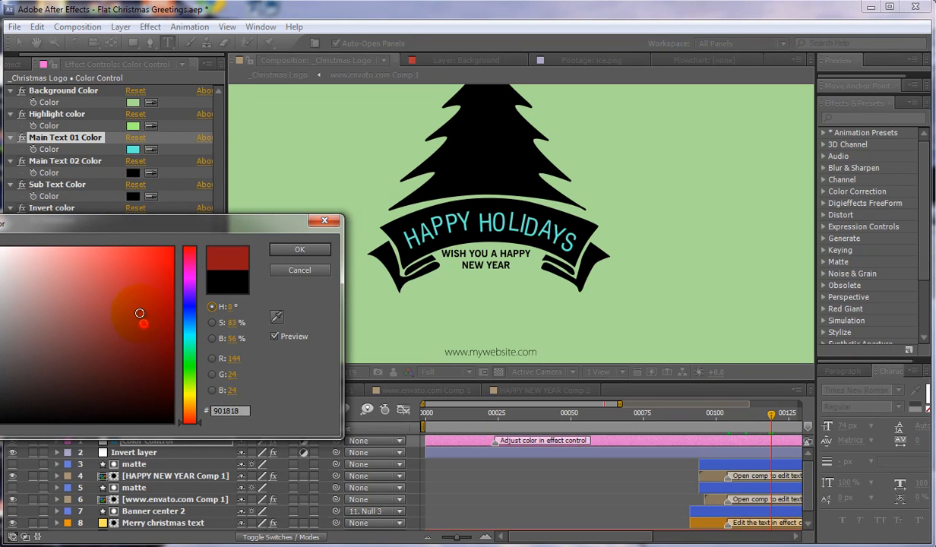
{"action": "mouse_move", "coordinate": [152, 369]}
{"action": "left_mouse_down"}
{"action": "mouse_move", "coordinate": [174, 388]}
{"action": "mouse_move", "coordinate": [188, 307]}
{"action": "mouse_move", "coordinate": [145, 293]}
{"action": "mouse_move", "coordinate": [146, 307]}
{"action": "mouse_move", "coordinate": [168, 319]}
{"action": "left_mouse_up"}
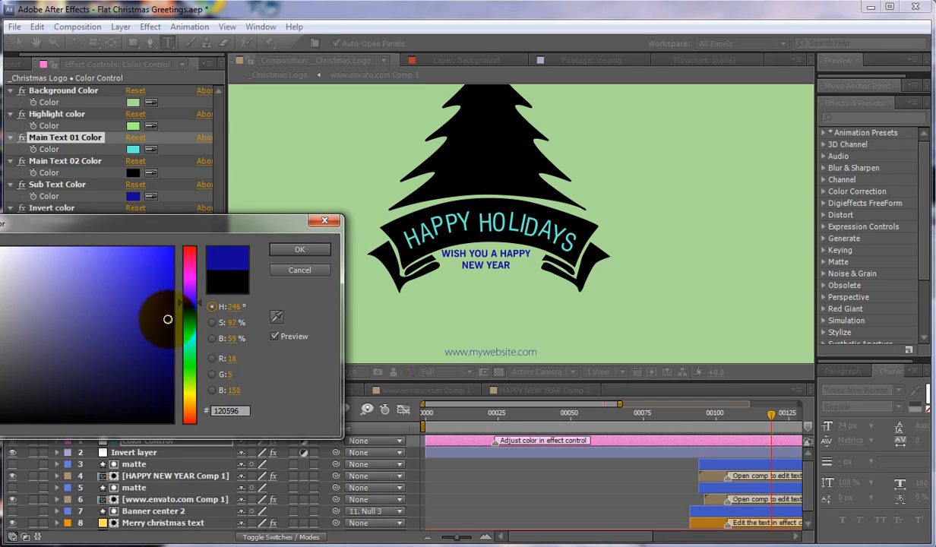
{"action": "left_click", "coordinate": [278, 249]}
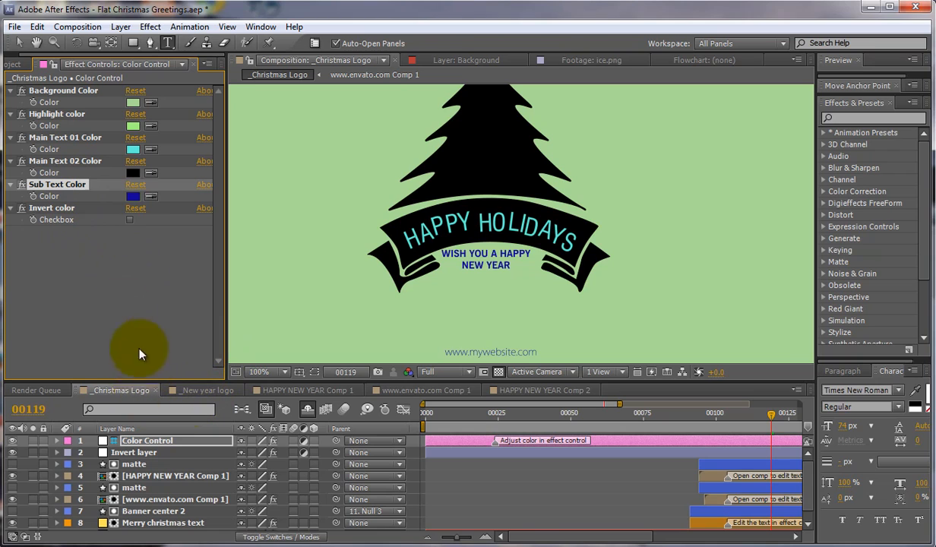
Step: Compare which effect settings are shown for the _New year logo and _Christmas Logo compositions
{"action": "left_click", "coordinate": [199, 391]}
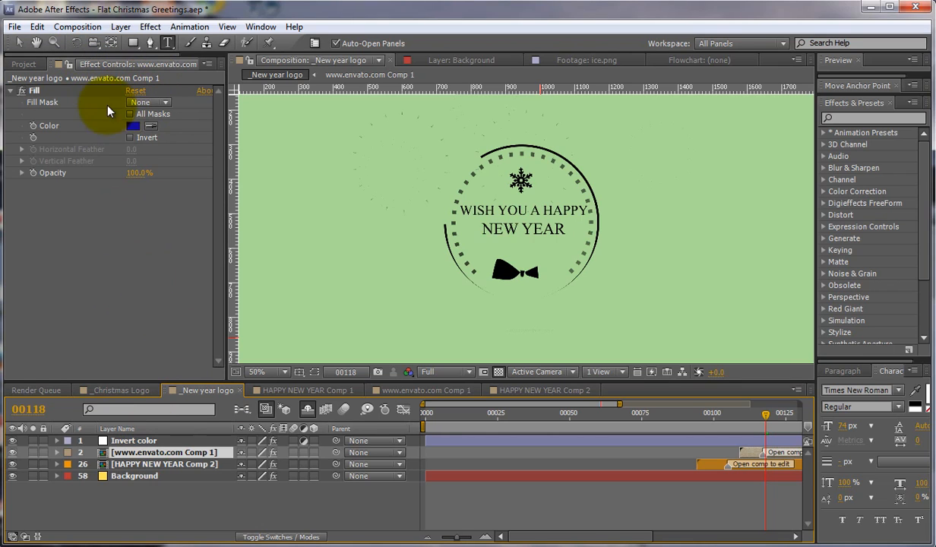
{"action": "left_click", "coordinate": [134, 391]}
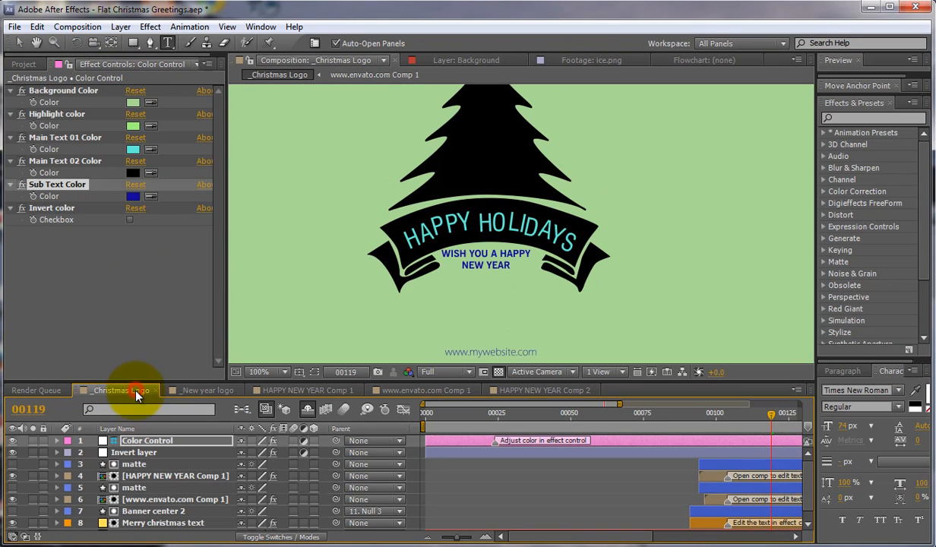
{"action": "left_click", "coordinate": [202, 392]}
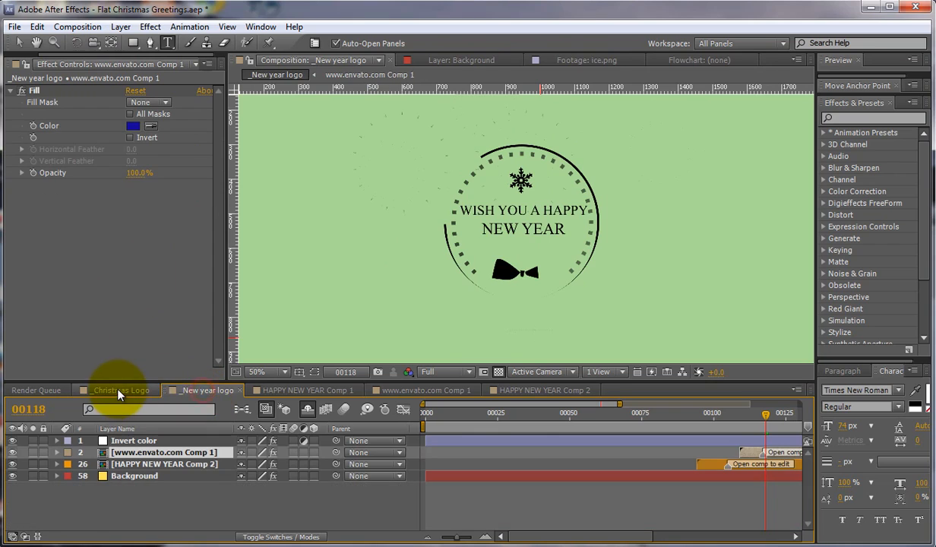
{"action": "left_click", "coordinate": [122, 391]}
{"action": "left_click", "coordinate": [196, 392]}
{"action": "left_click", "coordinate": [121, 391]}
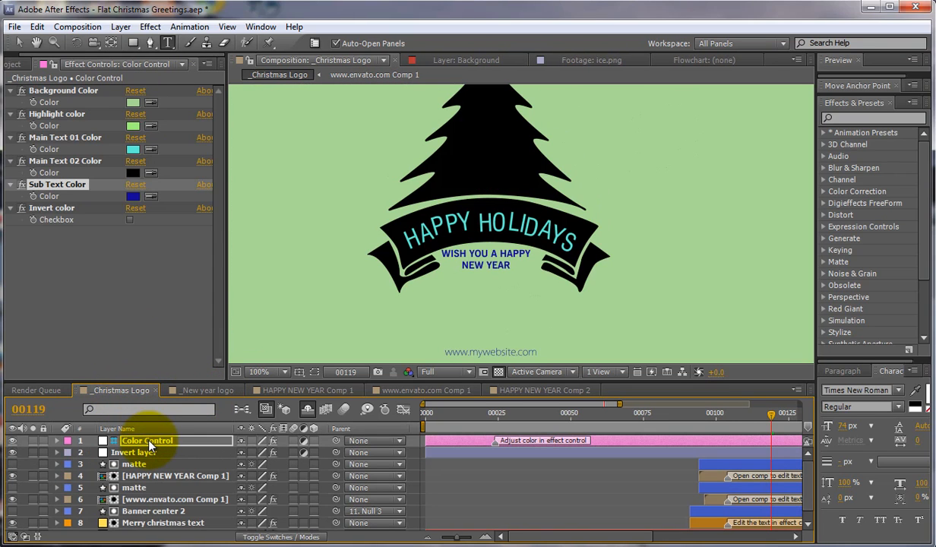
Step: Lock the effect settings display on the Color Control layer and open the _New year logo composition
{"action": "left_click", "coordinate": [149, 442]}
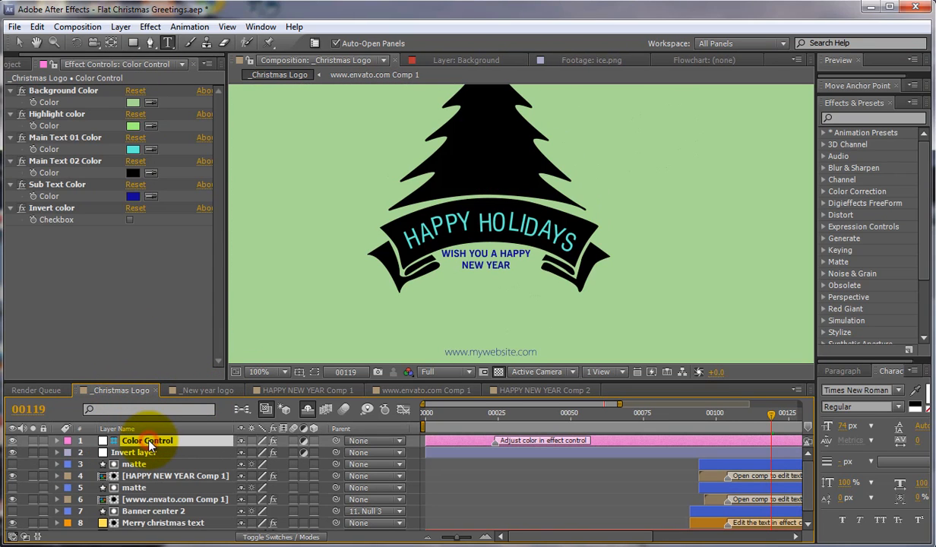
{"action": "left_click", "coordinate": [54, 68]}
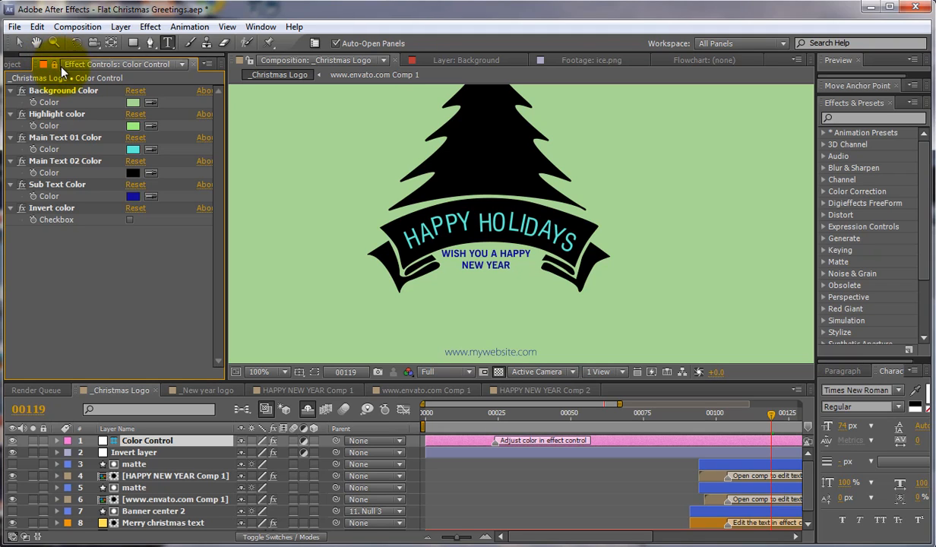
{"action": "left_click", "coordinate": [206, 390]}
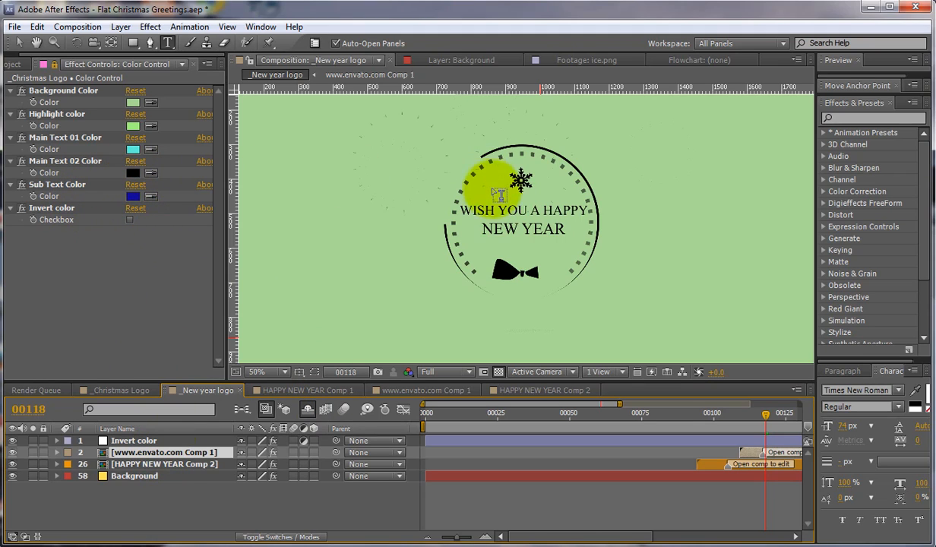
Step: Set the Main Text 02 Color of the Color Control layer to red C31818
{"action": "left_click", "coordinate": [133, 173]}
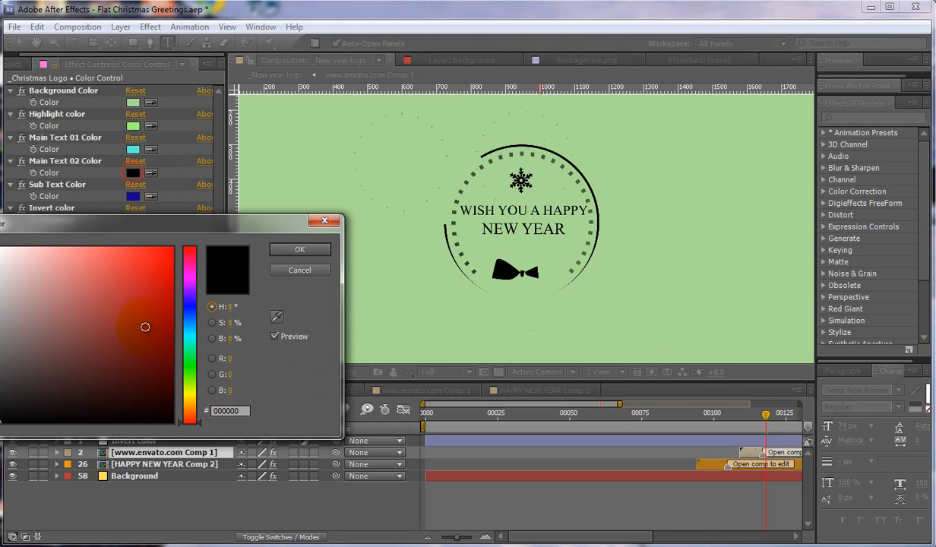
{"action": "left_click_drag", "start_coordinate": [146, 326], "coordinate": [152, 289]}
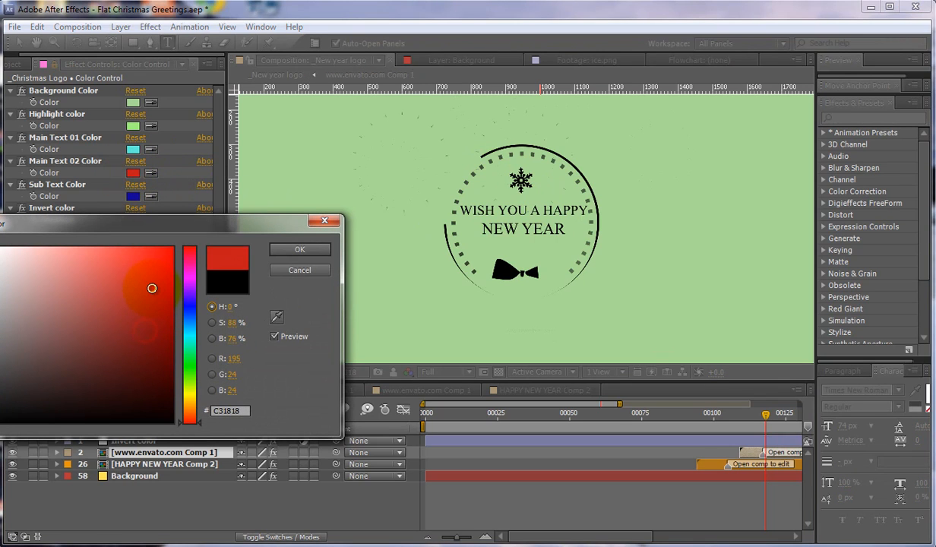
{"action": "left_click", "coordinate": [298, 251]}
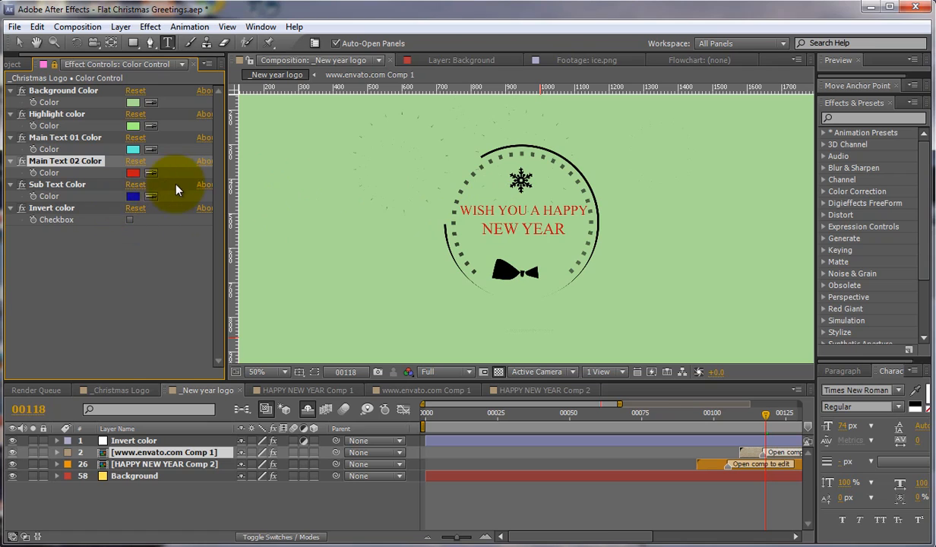
Step: Set the Main Text 02 Color of the Color Control layer to blue 0961DA
{"action": "left_click", "coordinate": [133, 173]}
{"action": "left_click_drag", "start_coordinate": [185, 335], "coordinate": [186, 317]}
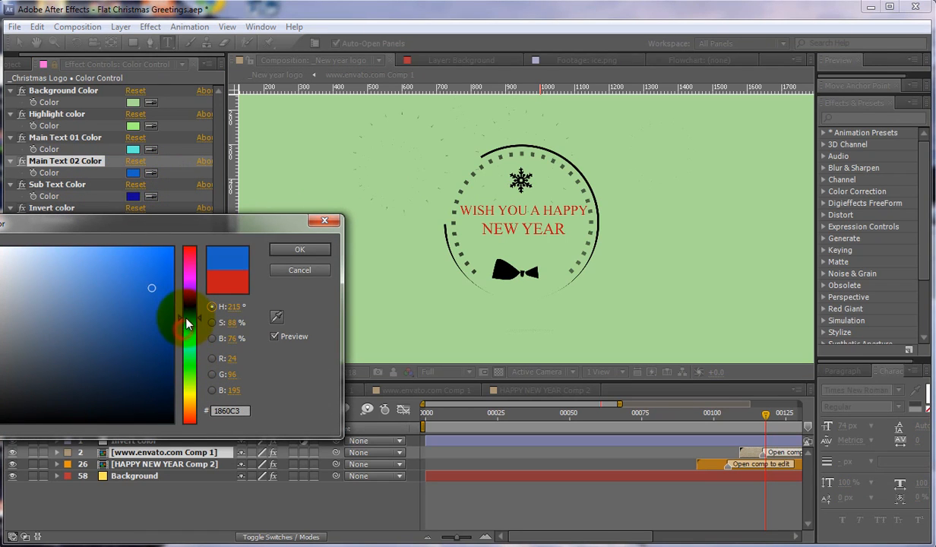
{"action": "left_click_drag", "start_coordinate": [152, 270], "coordinate": [167, 272]}
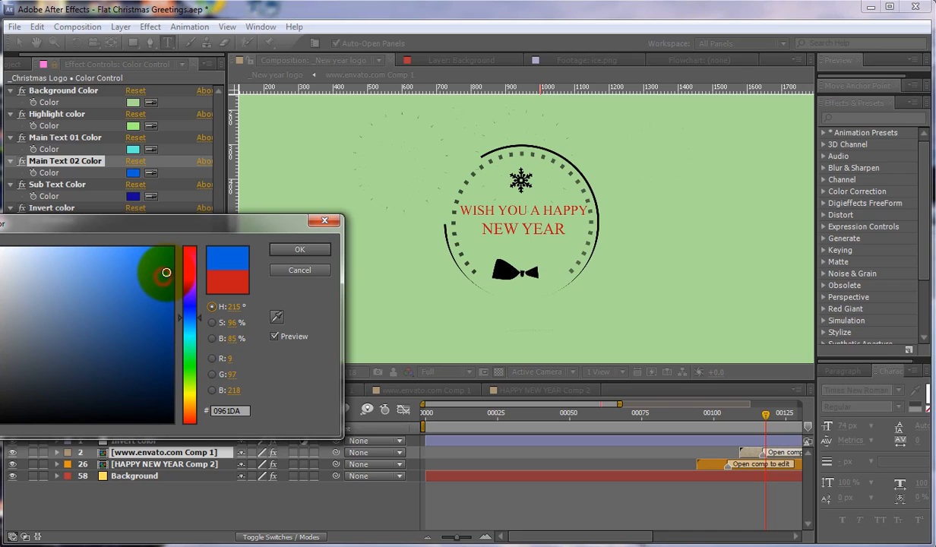
{"action": "left_click", "coordinate": [299, 250]}
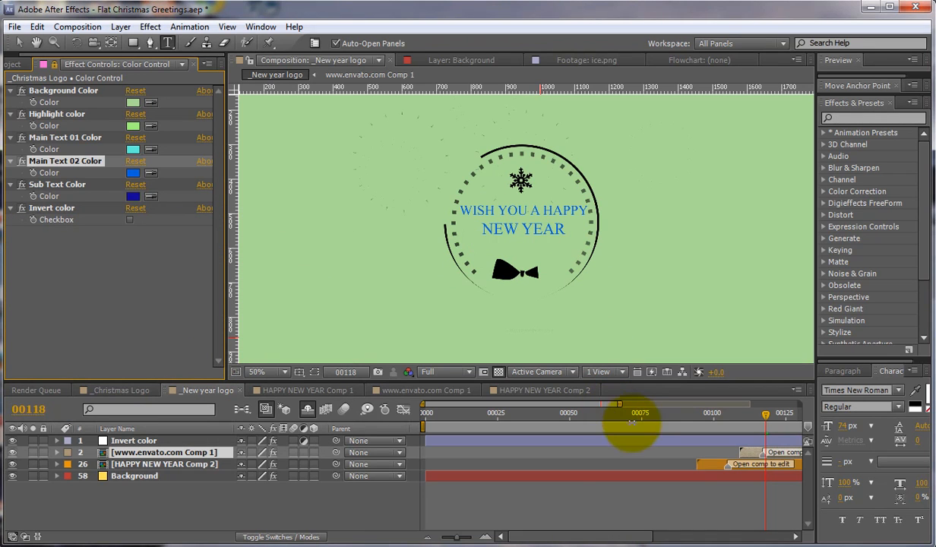
Step: Examine the greeting and website text of _New year logo at frame 177 and return to the _Christmas Logo composition
{"action": "left_click_drag", "start_coordinate": [619, 537], "coordinate": [686, 538]}
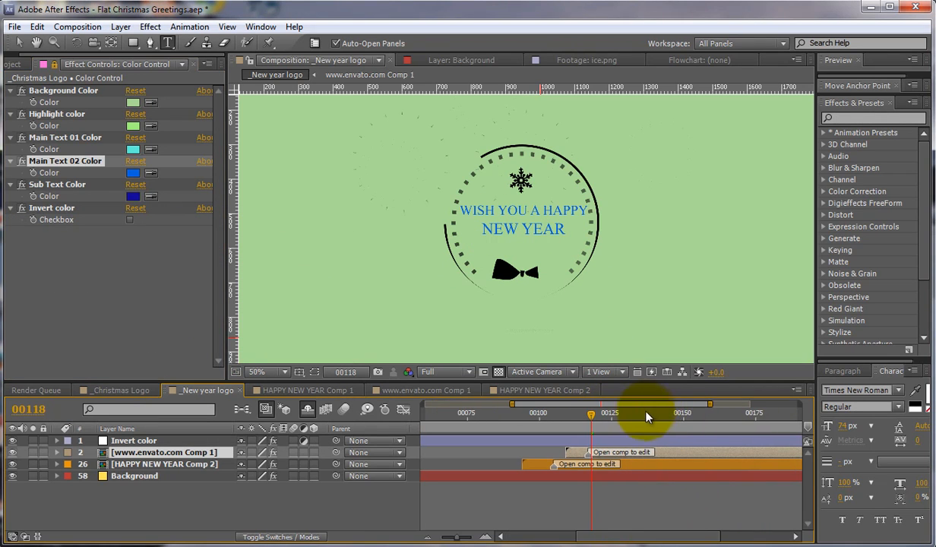
{"action": "left_click_drag", "start_coordinate": [619, 414], "coordinate": [741, 420]}
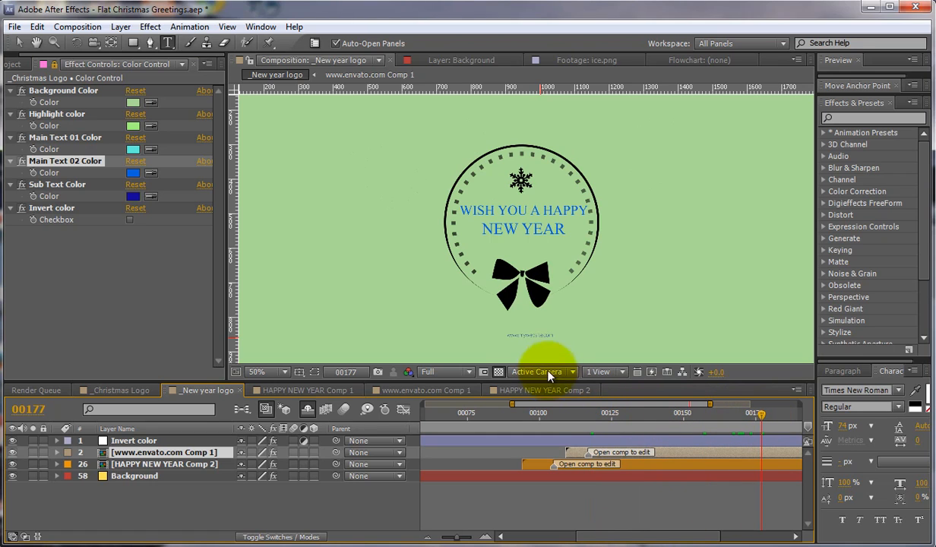
{"action": "key", "text": "period"}
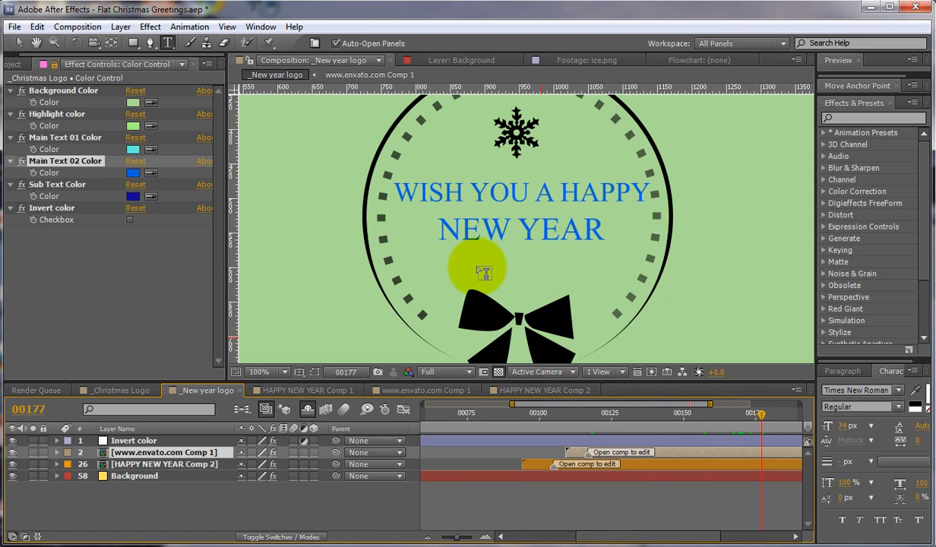
{"action": "left_click_drag", "start_coordinate": [514, 268], "coordinate": [478, 157]}
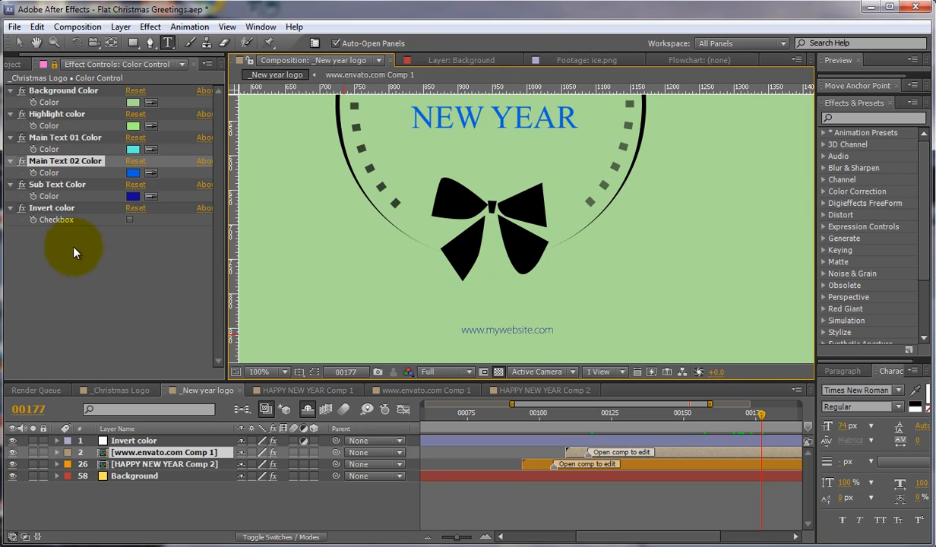
{"action": "key", "text": "comma"}
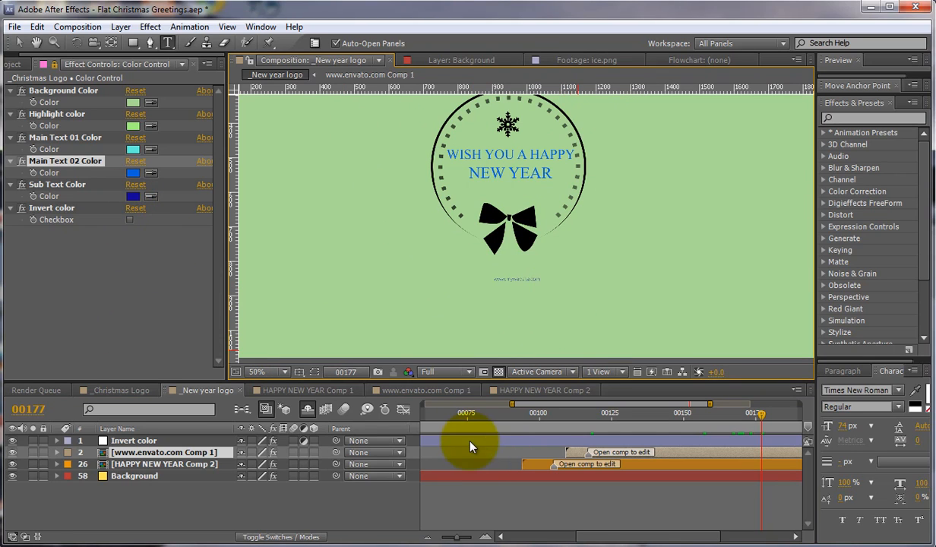
{"action": "left_click_drag", "start_coordinate": [581, 193], "coordinate": [642, 286]}
{"action": "key", "text": "comma"}
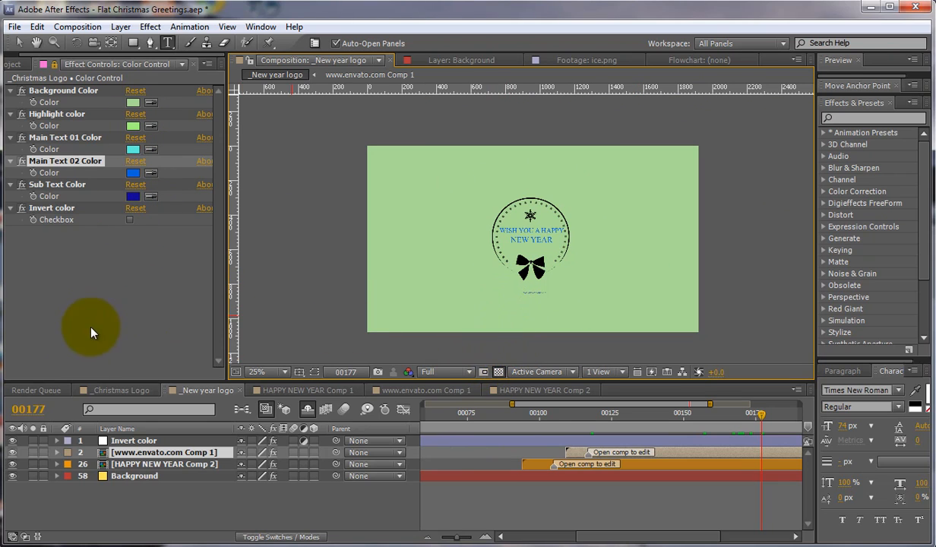
{"action": "left_click", "coordinate": [122, 390]}
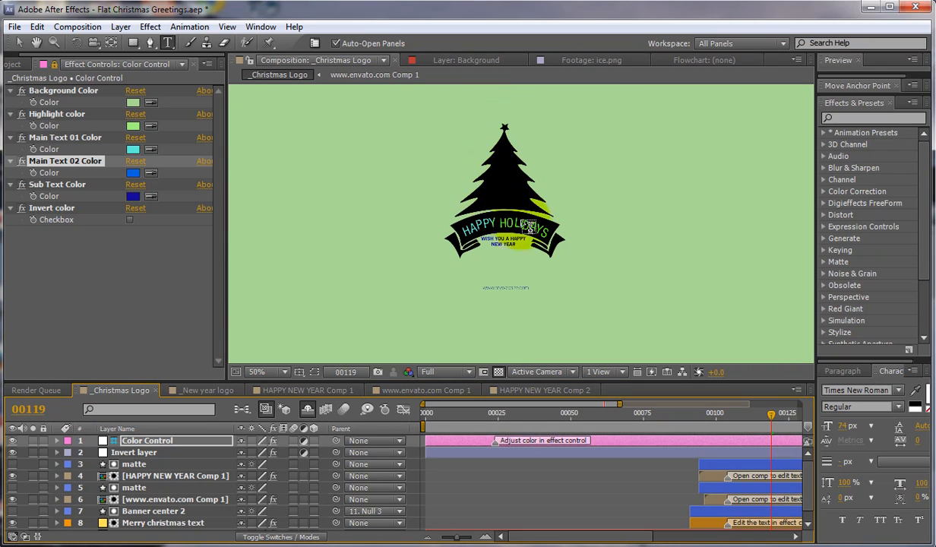
Step: Go to frame 80 of _Christmas Logo and set the Background Color to very dark green 142D0A
{"action": "left_click_drag", "start_coordinate": [587, 414], "coordinate": [657, 421]}
{"action": "left_click", "coordinate": [132, 103]}
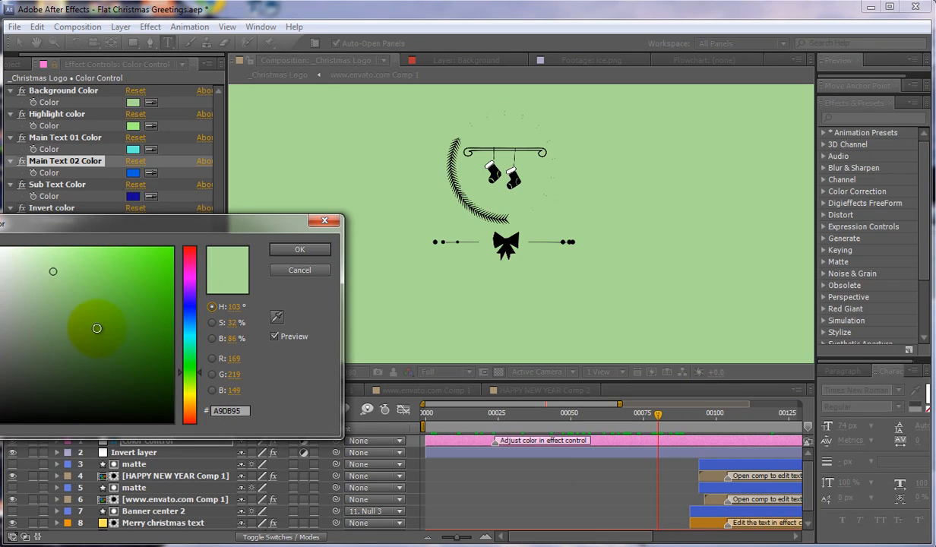
{"action": "left_click_drag", "start_coordinate": [94, 324], "coordinate": [132, 381]}
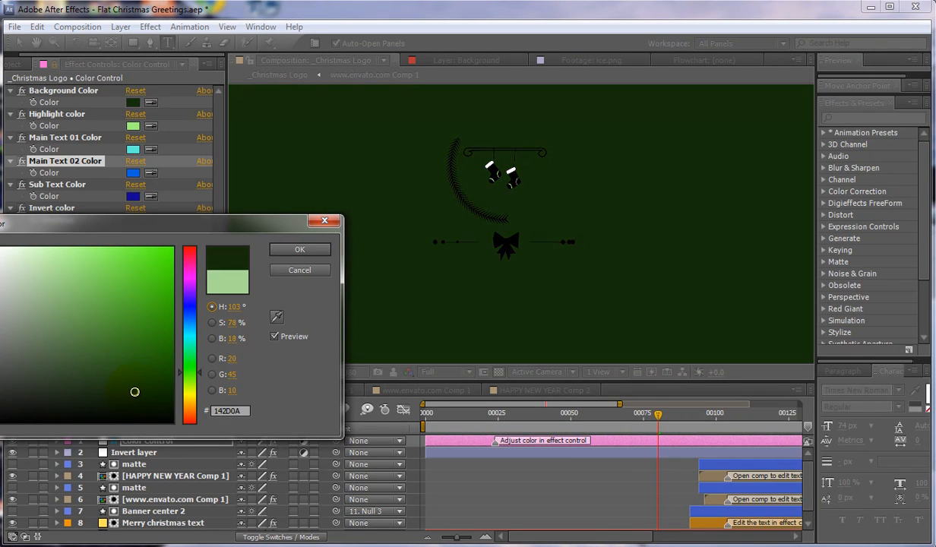
{"action": "left_click", "coordinate": [297, 250]}
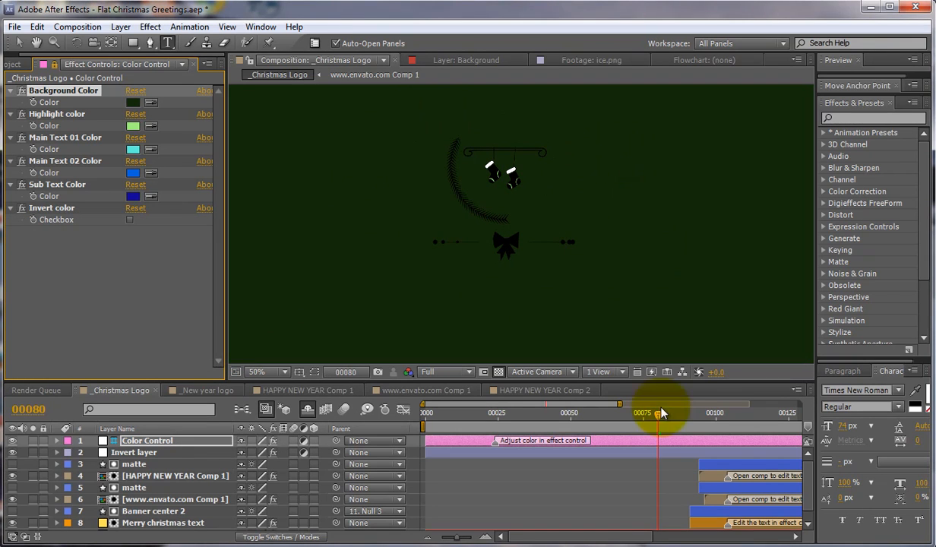
Step: Go to frame 40 of _Christmas Logo and enable Invert color on the Color Control layer
{"action": "left_click_drag", "start_coordinate": [615, 418], "coordinate": [541, 417]}
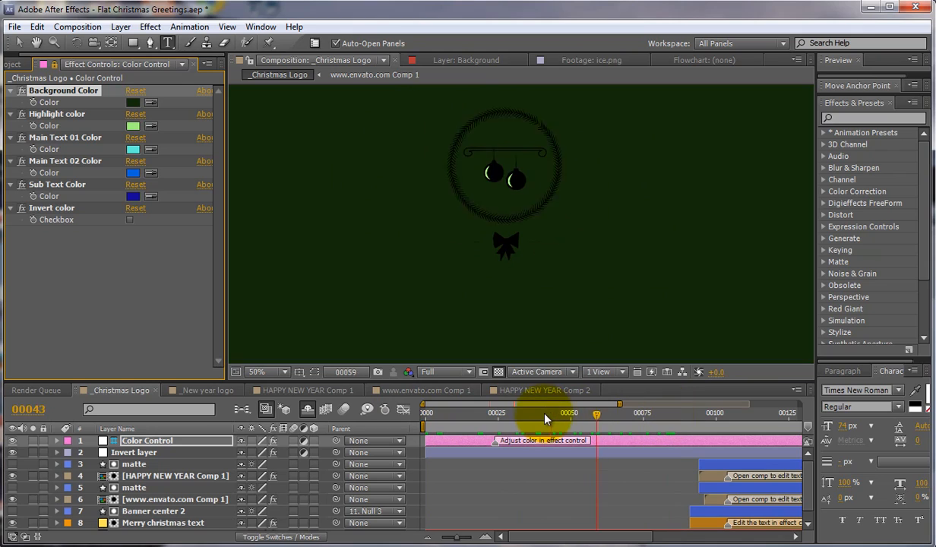
{"action": "left_click", "coordinate": [130, 220]}
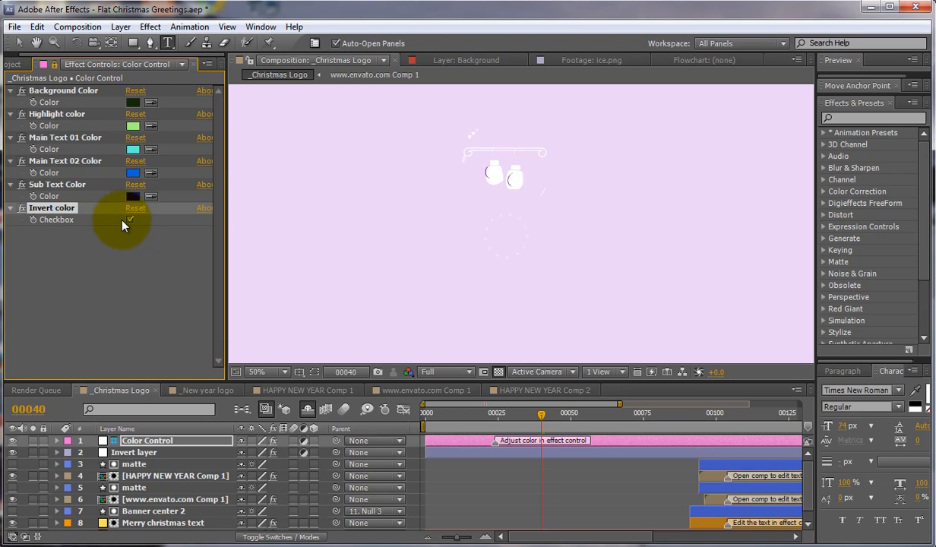
Step: Set the Background Color of the Color Control layer to turquoise green 2EEA98 and preview the inverted animation from frame 40 to about frame 84
{"action": "left_click", "coordinate": [133, 103]}
{"action": "mouse_move", "coordinate": [137, 366]}
{"action": "left_mouse_down"}
{"action": "mouse_move", "coordinate": [138, 300]}
{"action": "mouse_move", "coordinate": [79, 289]}
{"action": "left_mouse_up"}
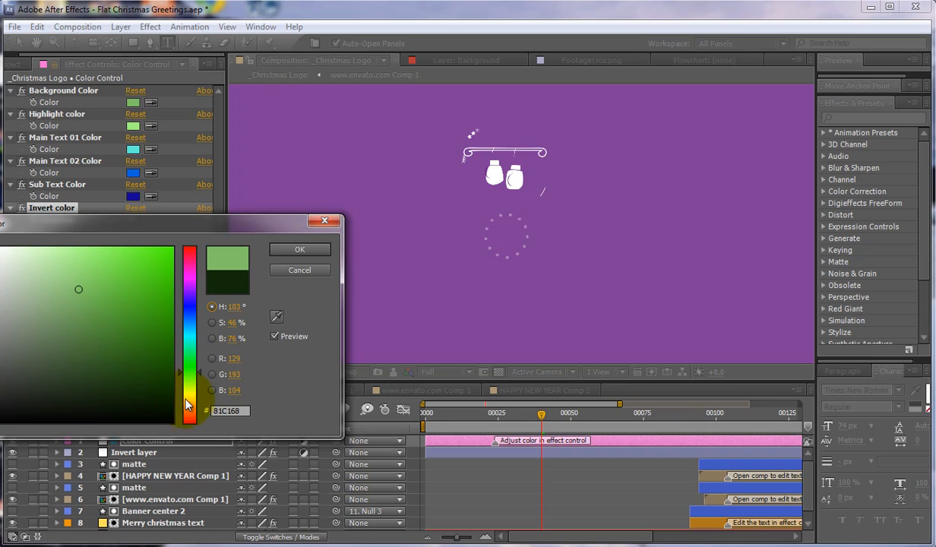
{"action": "left_click", "coordinate": [184, 285]}
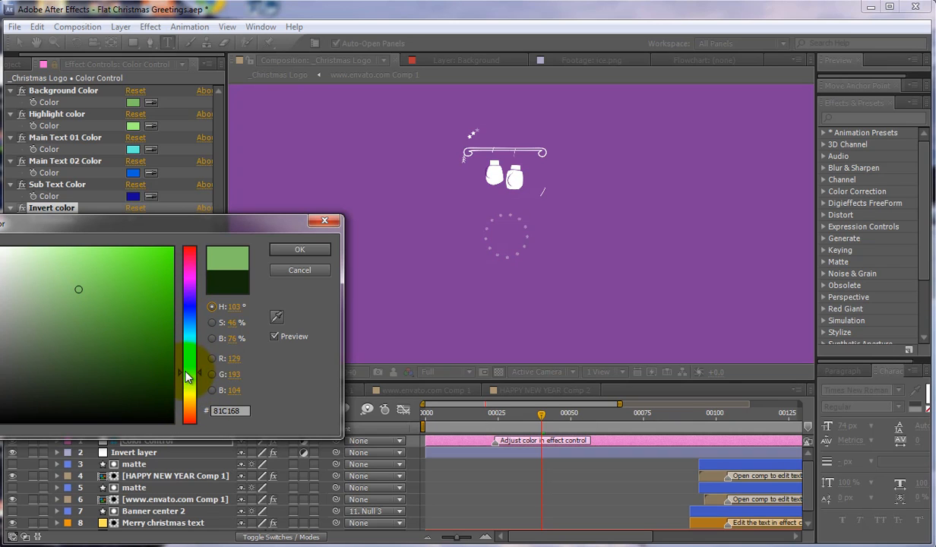
{"action": "mouse_move", "coordinate": [175, 362]}
{"action": "left_mouse_down"}
{"action": "mouse_move", "coordinate": [188, 351]}
{"action": "mouse_move", "coordinate": [191, 290]}
{"action": "mouse_move", "coordinate": [100, 279]}
{"action": "mouse_move", "coordinate": [116, 279]}
{"action": "mouse_move", "coordinate": [105, 313]}
{"action": "mouse_move", "coordinate": [59, 282]}
{"action": "mouse_move", "coordinate": [20, 324]}
{"action": "mouse_move", "coordinate": [76, 320]}
{"action": "mouse_move", "coordinate": [142, 270]}
{"action": "mouse_move", "coordinate": [156, 297]}
{"action": "mouse_move", "coordinate": [121, 266]}
{"action": "left_mouse_up"}
{"action": "left_click_drag", "start_coordinate": [190, 295], "coordinate": [190, 356]}
{"action": "mouse_move", "coordinate": [122, 267]}
{"action": "left_mouse_down"}
{"action": "mouse_move", "coordinate": [136, 266]}
{"action": "mouse_move", "coordinate": [139, 294]}
{"action": "mouse_move", "coordinate": [139, 260]}
{"action": "left_mouse_up"}
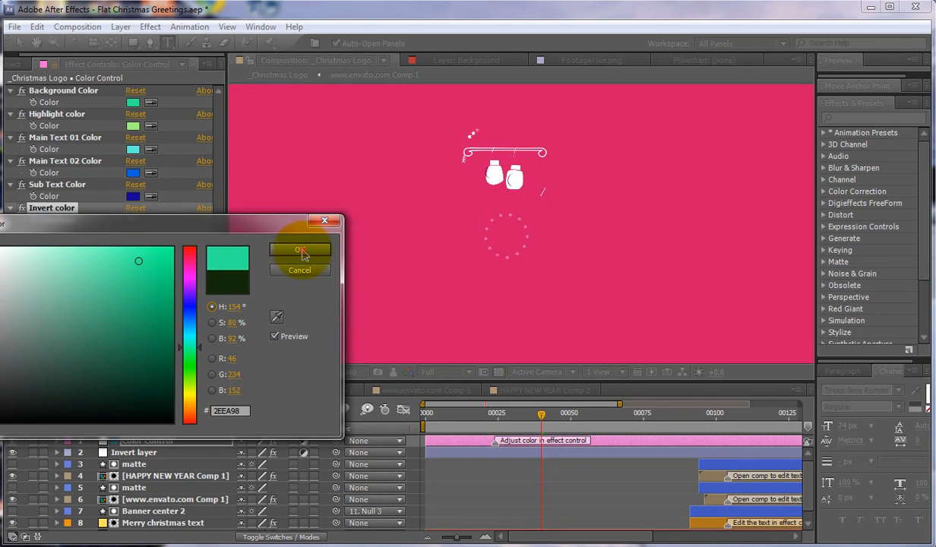
{"action": "left_click", "coordinate": [300, 251]}
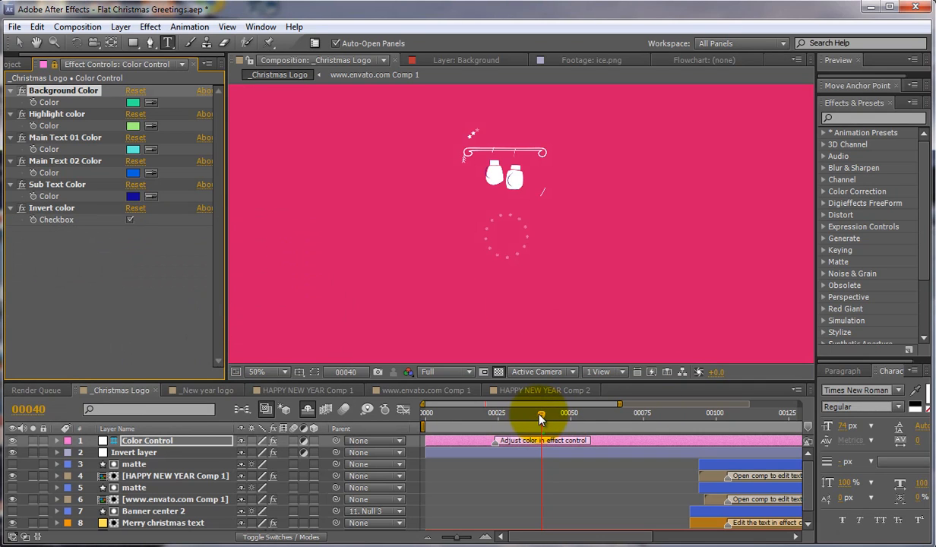
{"action": "left_click_drag", "start_coordinate": [540, 417], "coordinate": [665, 414]}
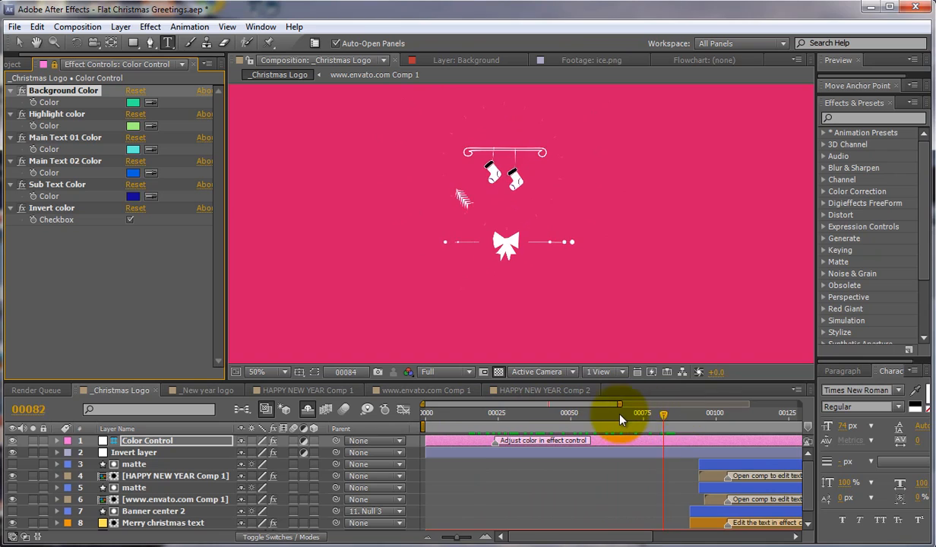
Step: Go to frame 55 of _Christmas Logo and match the Highlight color to the turquoise green of the Background Color
{"action": "left_click", "coordinate": [585, 414]}
{"action": "scroll", "coordinate": [540, 218], "scroll_direction": "up", "scroll_amount": 2}
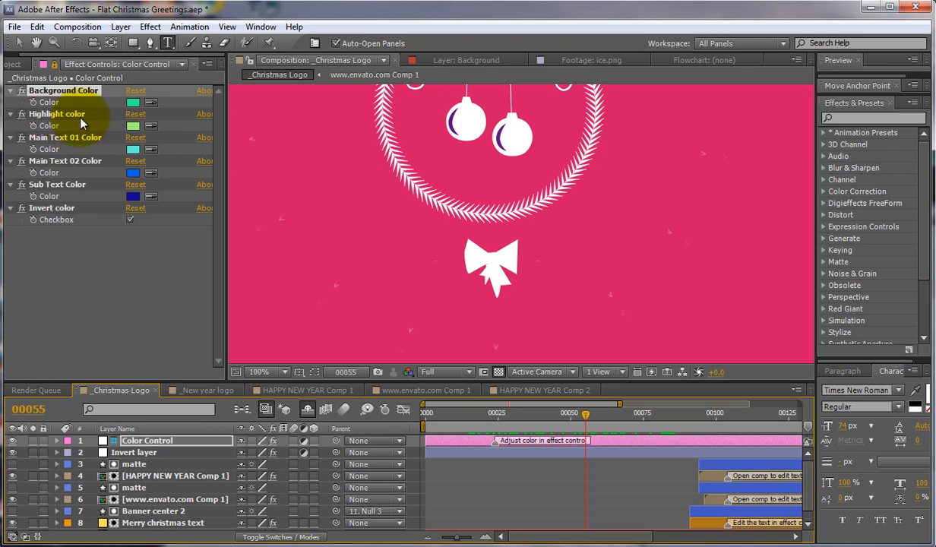
{"action": "left_click", "coordinate": [135, 104]}
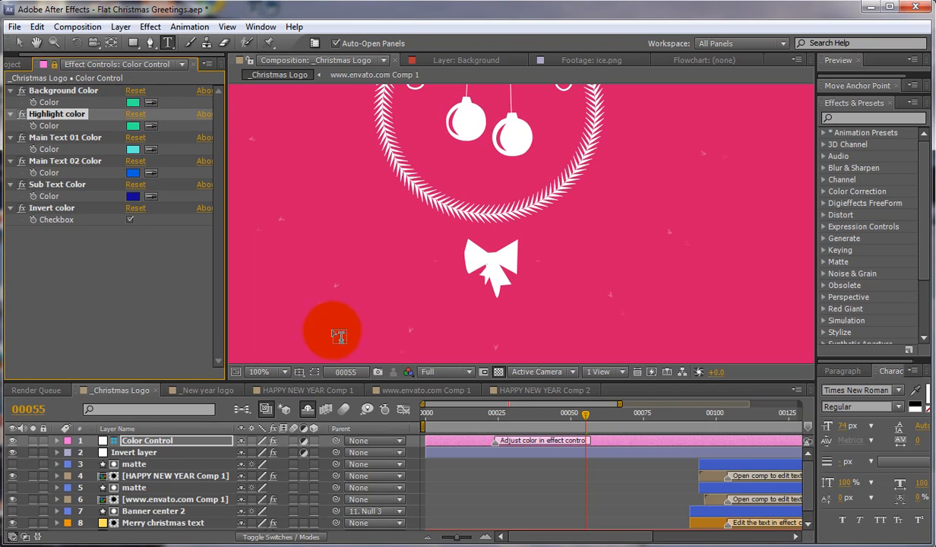
Step: Go to frame 114 of _Christmas Logo and set the Sub Text Color to black 000000
{"action": "left_click_drag", "start_coordinate": [589, 416], "coordinate": [743, 418]}
{"action": "key", "text": "comma"}
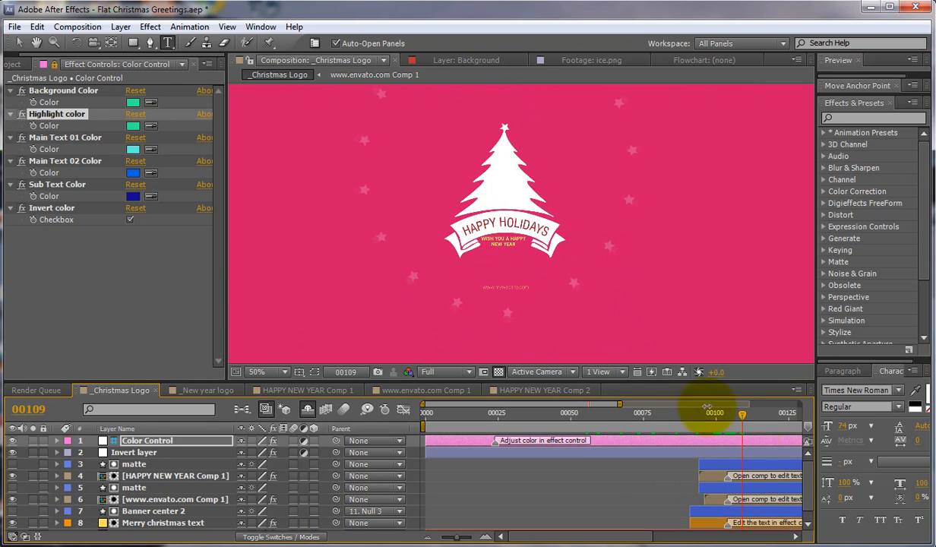
{"action": "mouse_move", "coordinate": [748, 417]}
{"action": "left_mouse_down"}
{"action": "mouse_move", "coordinate": [765, 420]}
{"action": "mouse_move", "coordinate": [674, 420]}
{"action": "mouse_move", "coordinate": [752, 422]}
{"action": "left_mouse_up"}
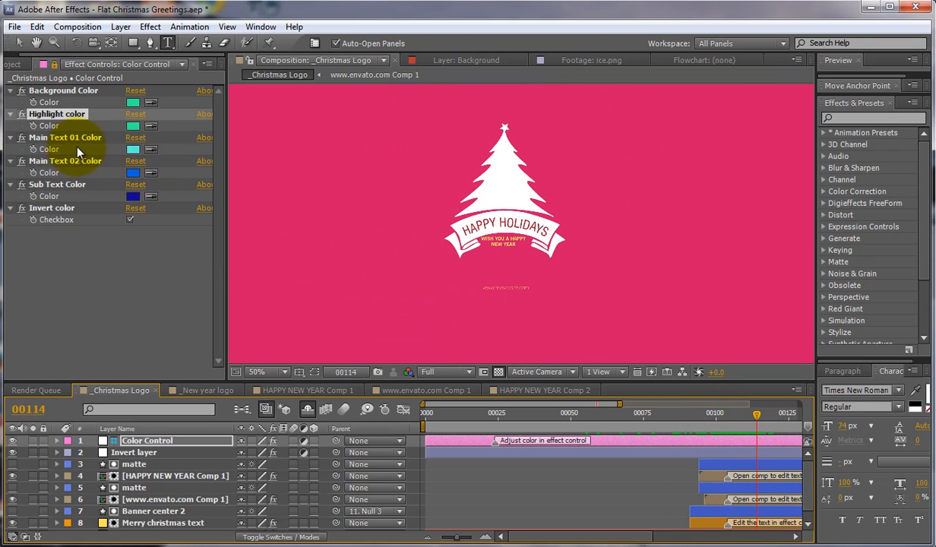
{"action": "left_click", "coordinate": [133, 196]}
{"action": "mouse_move", "coordinate": [168, 341]}
{"action": "left_mouse_down"}
{"action": "mouse_move", "coordinate": [69, 274]}
{"action": "mouse_move", "coordinate": [50, 323]}
{"action": "mouse_move", "coordinate": [6, 357]}
{"action": "mouse_move", "coordinate": [2, 424]}
{"action": "left_mouse_up"}
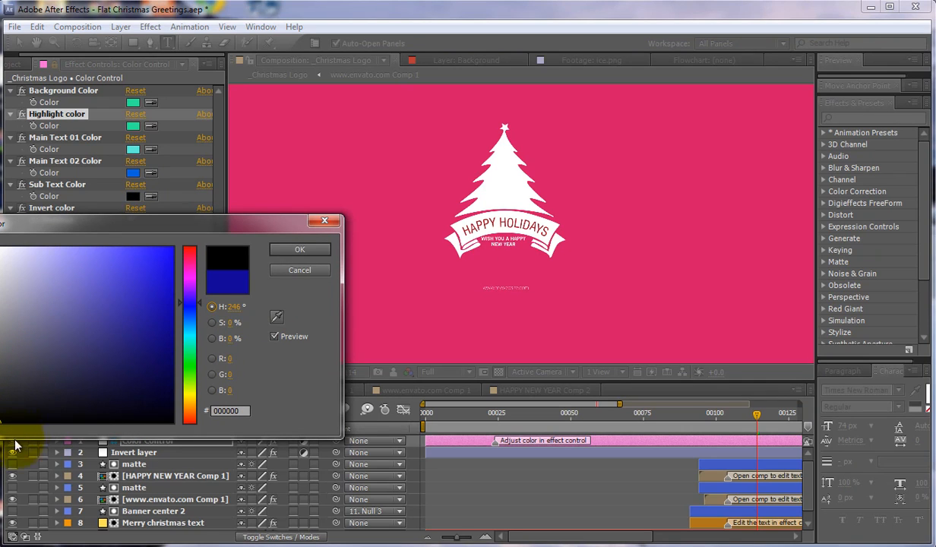
{"action": "left_click", "coordinate": [26, 387]}
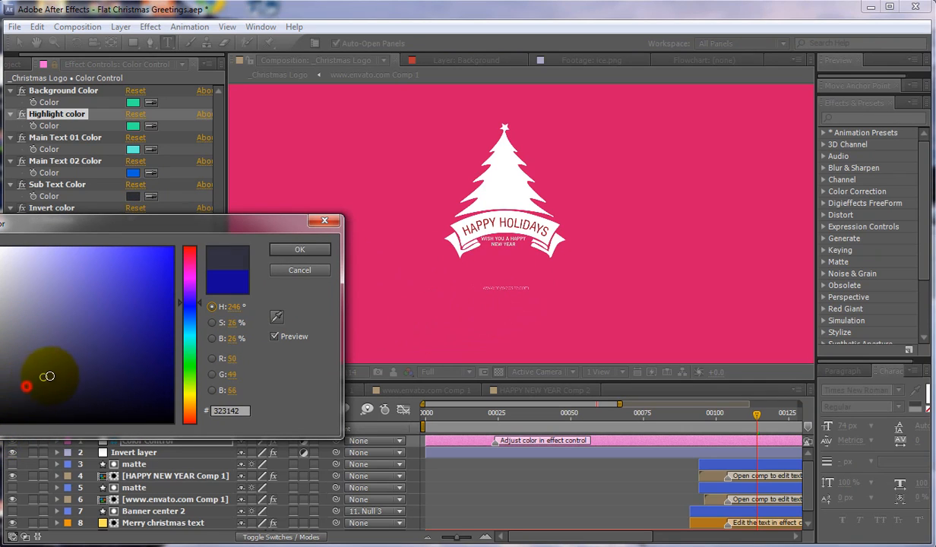
{"action": "mouse_move", "coordinate": [60, 376]}
{"action": "left_mouse_down"}
{"action": "mouse_move", "coordinate": [25, 396]}
{"action": "mouse_move", "coordinate": [22, 415]}
{"action": "left_mouse_up"}
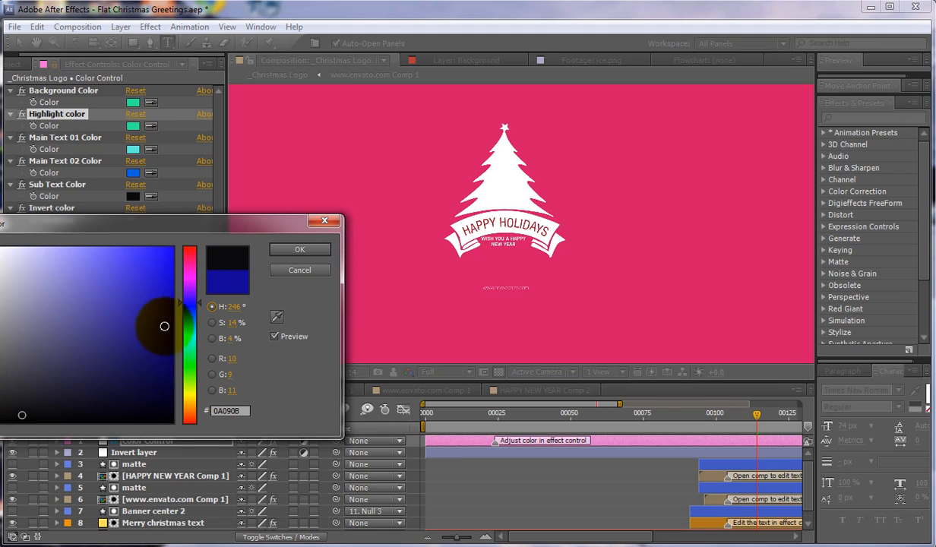
{"action": "left_click_drag", "start_coordinate": [183, 288], "coordinate": [190, 256]}
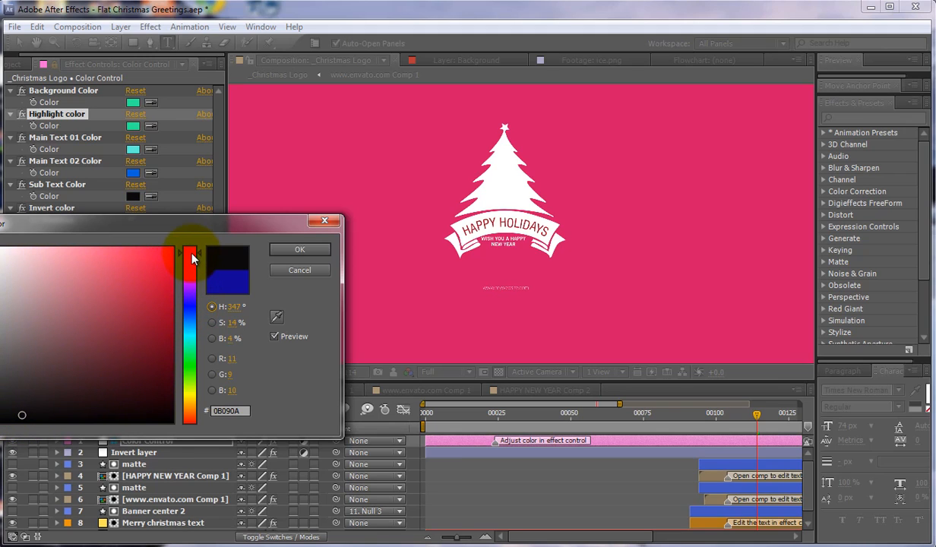
{"action": "mouse_move", "coordinate": [87, 273]}
{"action": "left_mouse_down"}
{"action": "mouse_move", "coordinate": [140, 290]}
{"action": "mouse_move", "coordinate": [134, 358]}
{"action": "mouse_move", "coordinate": [152, 393]}
{"action": "mouse_move", "coordinate": [41, 403]}
{"action": "mouse_move", "coordinate": [77, 387]}
{"action": "left_mouse_up"}
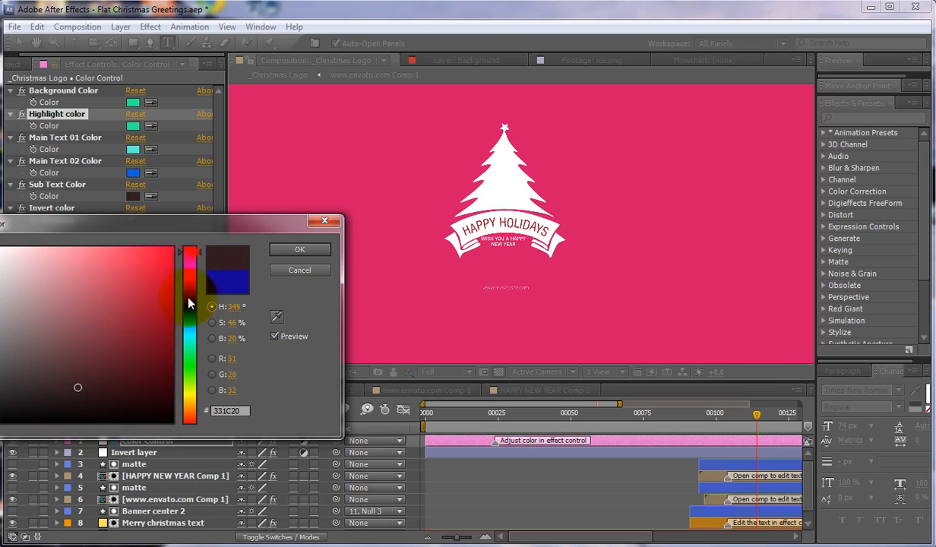
{"action": "left_click_drag", "start_coordinate": [188, 300], "coordinate": [192, 396]}
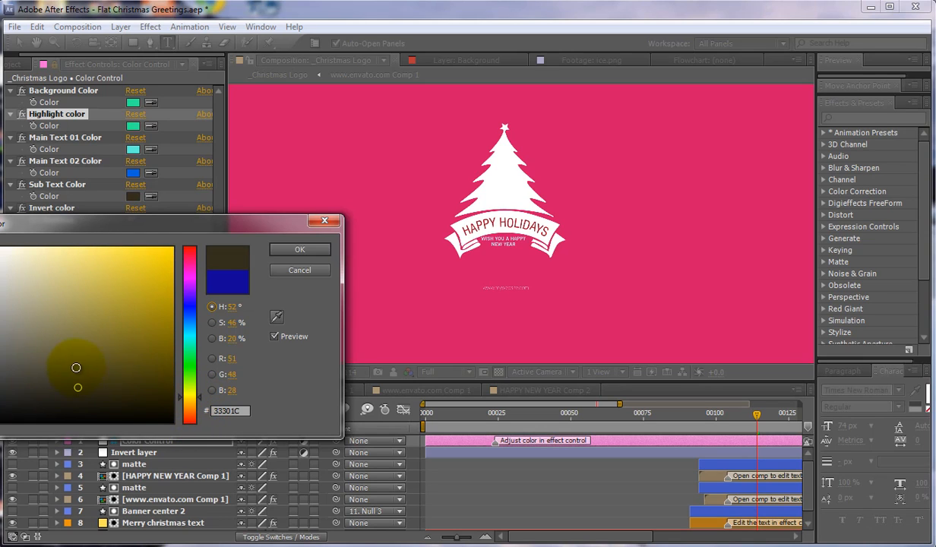
{"action": "mouse_move", "coordinate": [98, 370]}
{"action": "left_mouse_down"}
{"action": "mouse_move", "coordinate": [117, 366]}
{"action": "mouse_move", "coordinate": [94, 293]}
{"action": "mouse_move", "coordinate": [113, 271]}
{"action": "mouse_move", "coordinate": [134, 269]}
{"action": "mouse_move", "coordinate": [122, 338]}
{"action": "mouse_move", "coordinate": [61, 338]}
{"action": "mouse_move", "coordinate": [35, 331]}
{"action": "mouse_move", "coordinate": [43, 260]}
{"action": "mouse_move", "coordinate": [8, 265]}
{"action": "mouse_move", "coordinate": [26, 430]}
{"action": "mouse_move", "coordinate": [106, 427]}
{"action": "mouse_move", "coordinate": [28, 428]}
{"action": "left_mouse_up"}
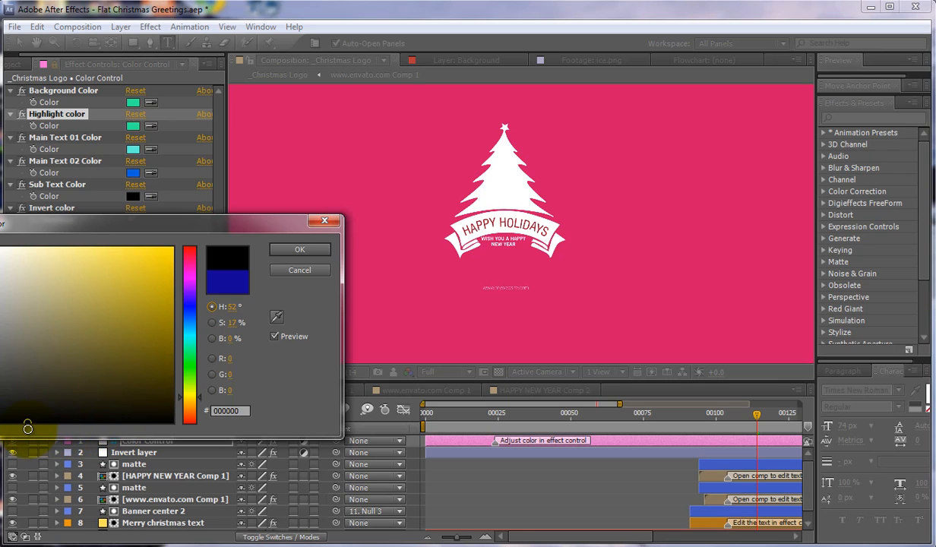
{"action": "left_click", "coordinate": [301, 252]}
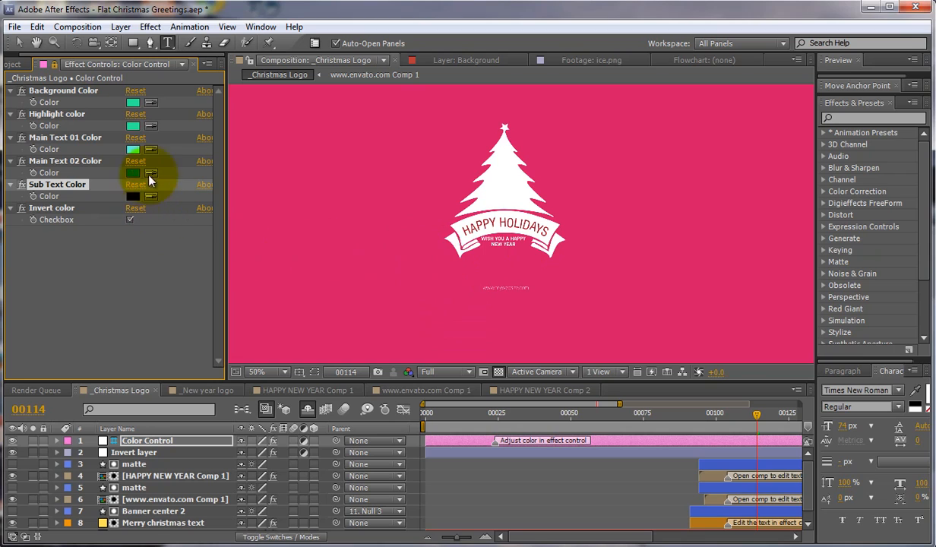
Step: Set the Main Text 01 Color of the Color Control layer to yellow-green C4EE01
{"action": "left_click", "coordinate": [133, 152]}
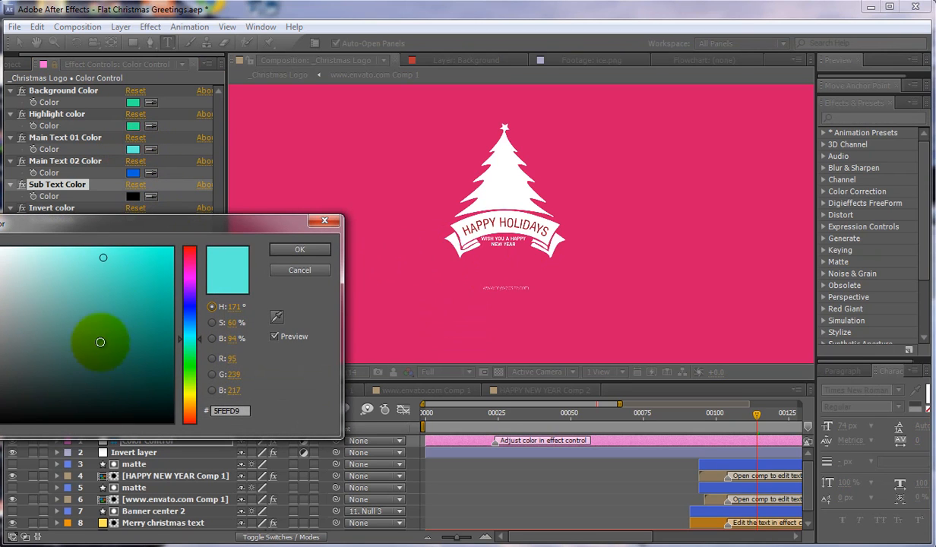
{"action": "left_click_drag", "start_coordinate": [97, 330], "coordinate": [117, 298]}
{"action": "left_click", "coordinate": [140, 329]}
{"action": "left_click_drag", "start_coordinate": [141, 330], "coordinate": [177, 262]}
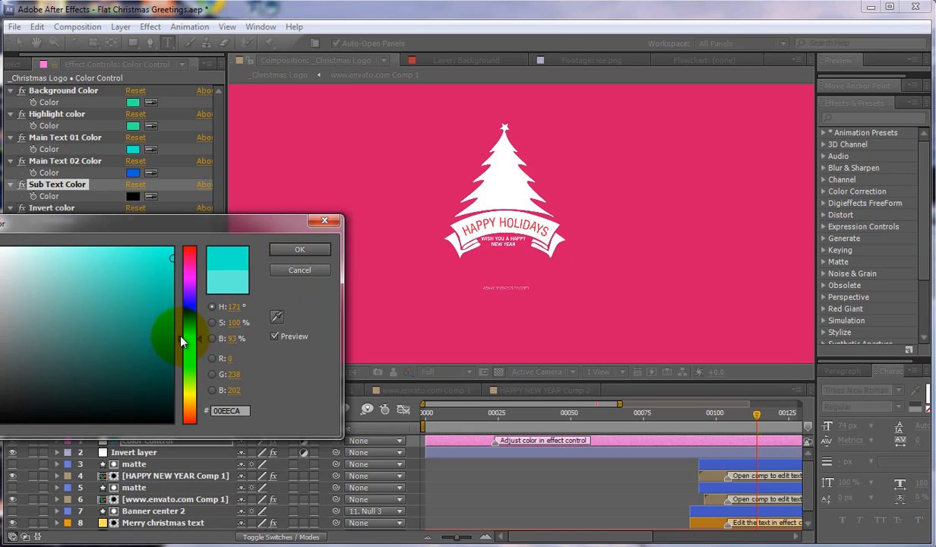
{"action": "left_click_drag", "start_coordinate": [181, 341], "coordinate": [184, 392]}
{"action": "left_click", "coordinate": [165, 298]}
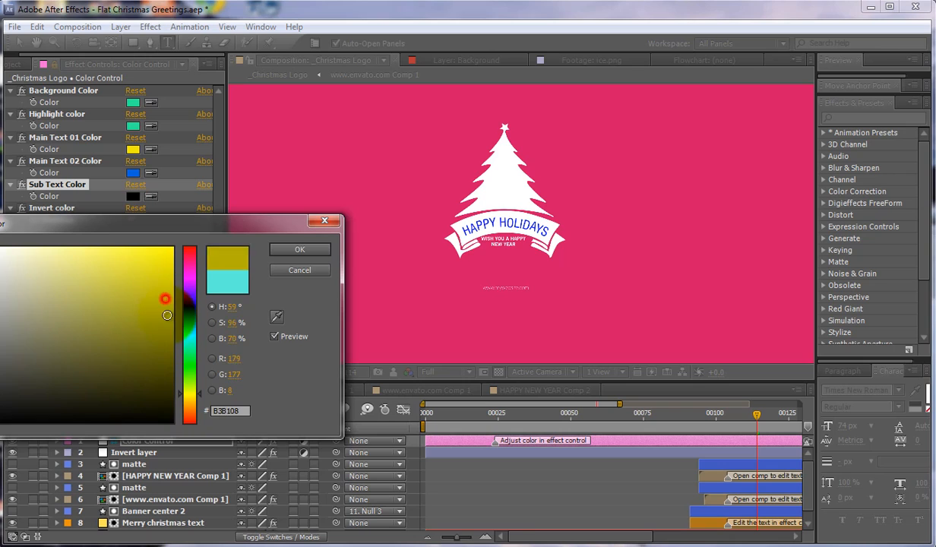
{"action": "mouse_move", "coordinate": [167, 314]}
{"action": "left_mouse_down"}
{"action": "mouse_move", "coordinate": [180, 304]}
{"action": "mouse_move", "coordinate": [179, 335]}
{"action": "mouse_move", "coordinate": [173, 259]}
{"action": "left_mouse_up"}
{"action": "mouse_move", "coordinate": [193, 324]}
{"action": "left_mouse_down"}
{"action": "mouse_move", "coordinate": [191, 313]}
{"action": "mouse_move", "coordinate": [192, 393]}
{"action": "left_mouse_up"}
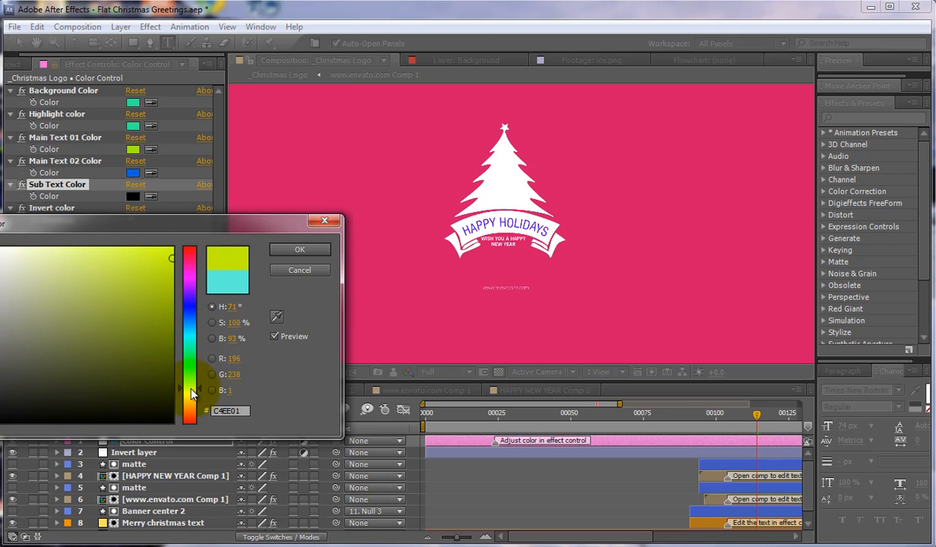
{"action": "left_click", "coordinate": [299, 250]}
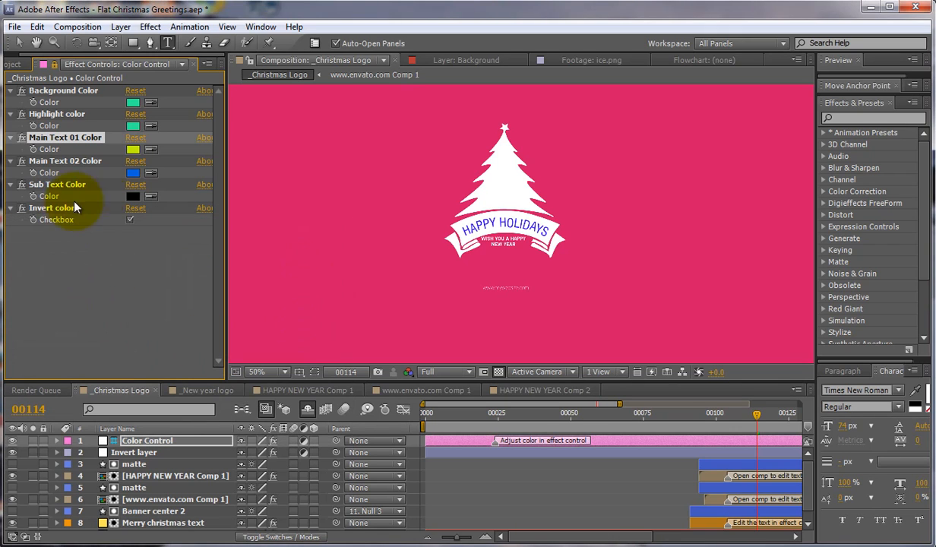
Step: Show the _New year logo composition and set the Main Text 02 Color to near-black
{"action": "left_click", "coordinate": [224, 392]}
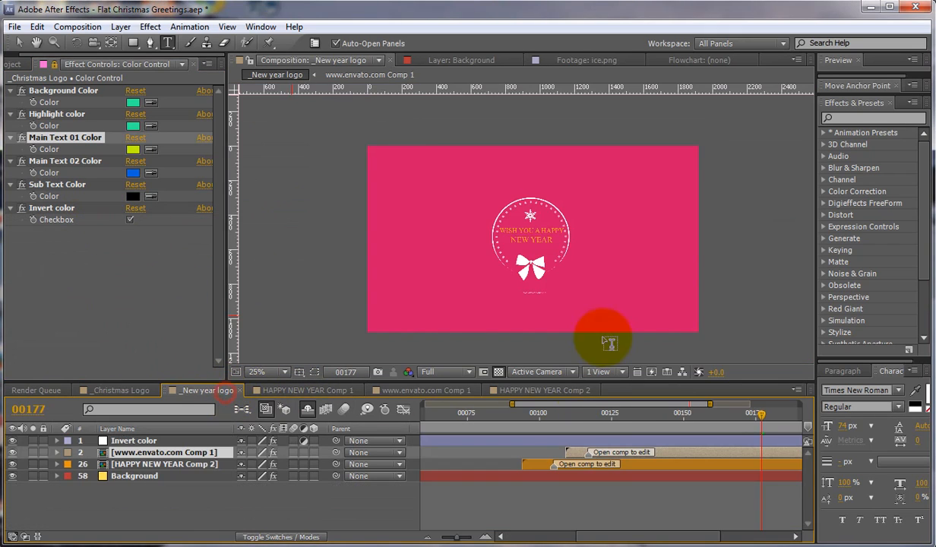
{"action": "key", "text": "period"}
{"action": "key", "text": "period"}
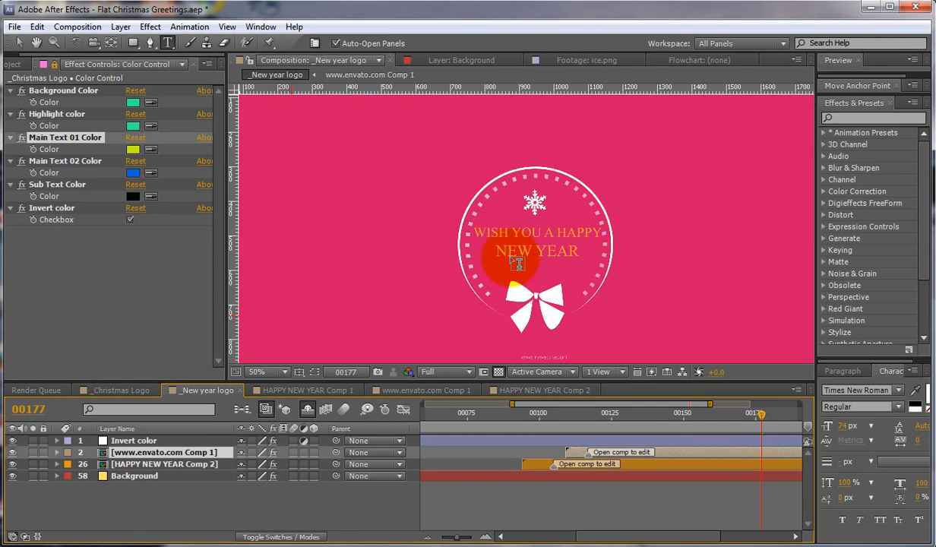
{"action": "left_click", "coordinate": [133, 173]}
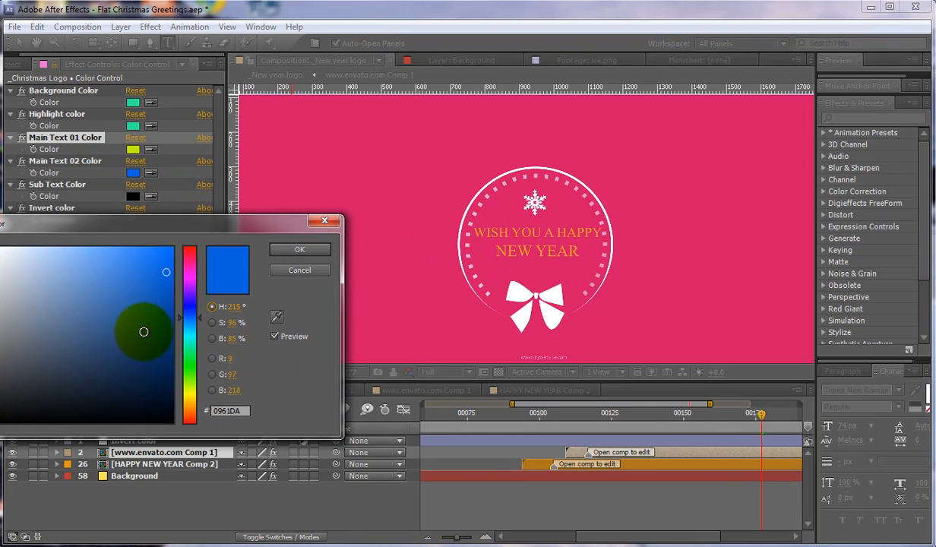
{"action": "left_click_drag", "start_coordinate": [142, 313], "coordinate": [158, 357]}
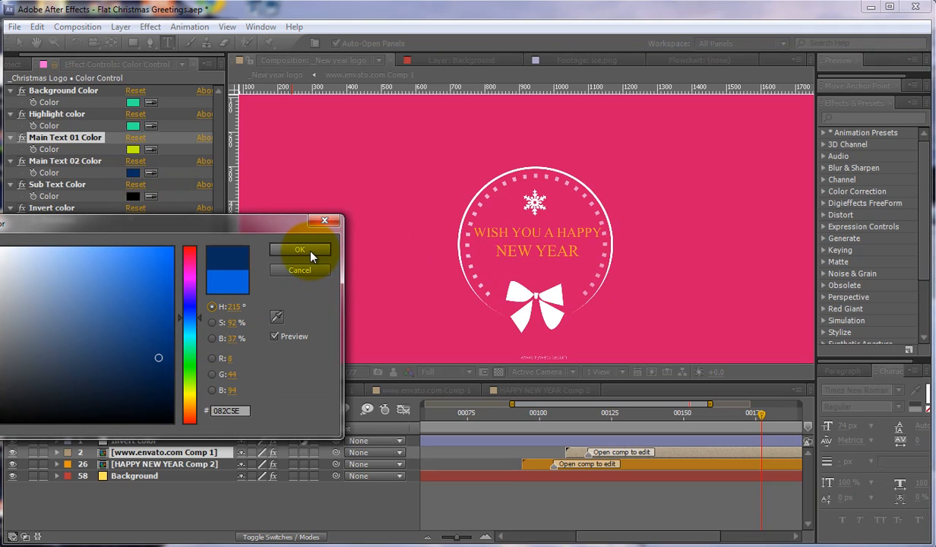
{"action": "left_click_drag", "start_coordinate": [182, 322], "coordinate": [182, 279]}
{"action": "left_click", "coordinate": [161, 268]}
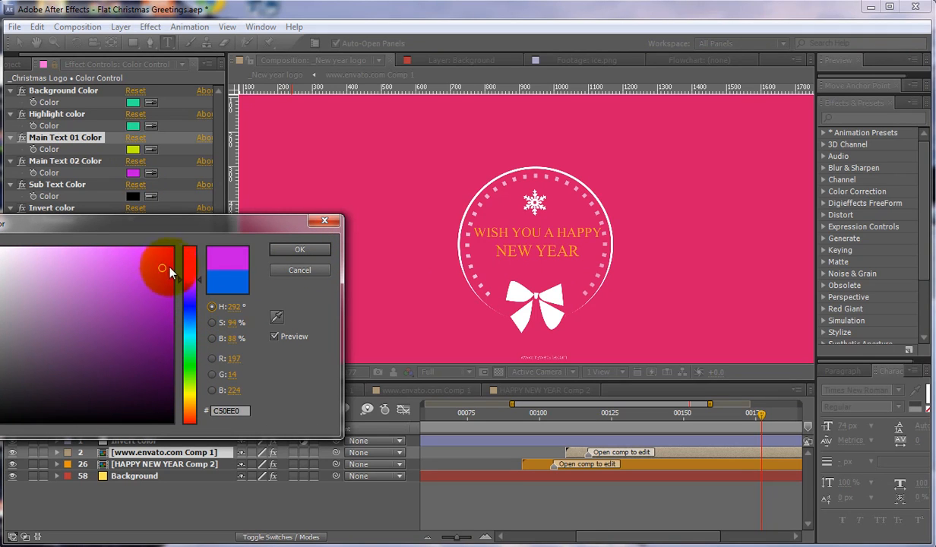
{"action": "mouse_move", "coordinate": [153, 354]}
{"action": "left_mouse_down"}
{"action": "mouse_move", "coordinate": [1, 406]}
{"action": "mouse_move", "coordinate": [33, 398]}
{"action": "left_mouse_up"}
{"action": "left_click", "coordinate": [310, 254]}
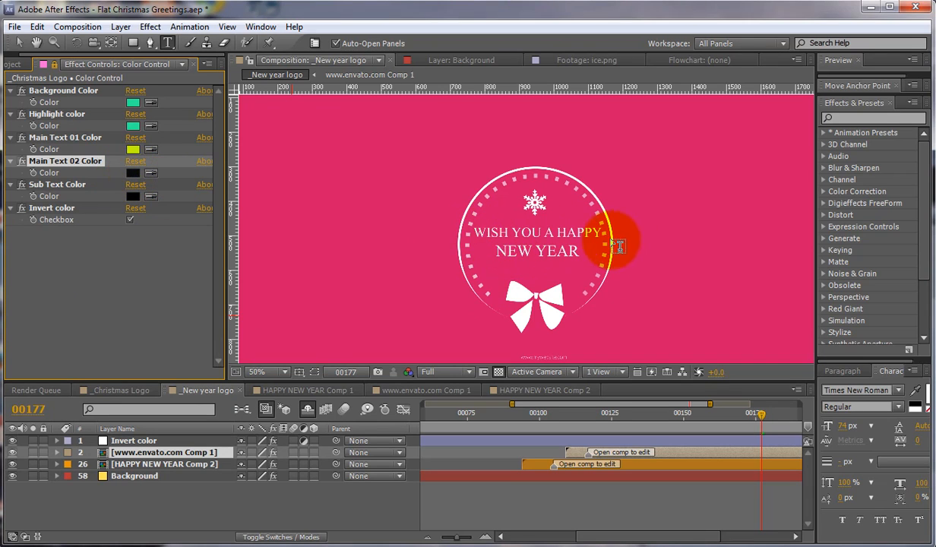
Step: Switch Invert color off and on several times to compare both color schemes of _New year logo, leaving it enabled
{"action": "left_click", "coordinate": [131, 220]}
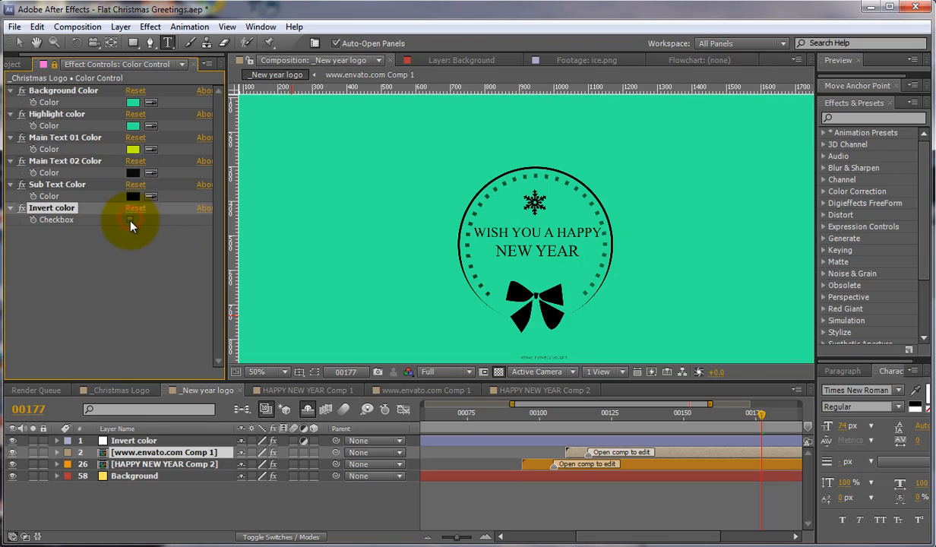
{"action": "left_click", "coordinate": [130, 221]}
{"action": "left_click", "coordinate": [130, 220]}
{"action": "left_click", "coordinate": [129, 221]}
{"action": "left_click", "coordinate": [130, 220]}
{"action": "left_click", "coordinate": [130, 220]}
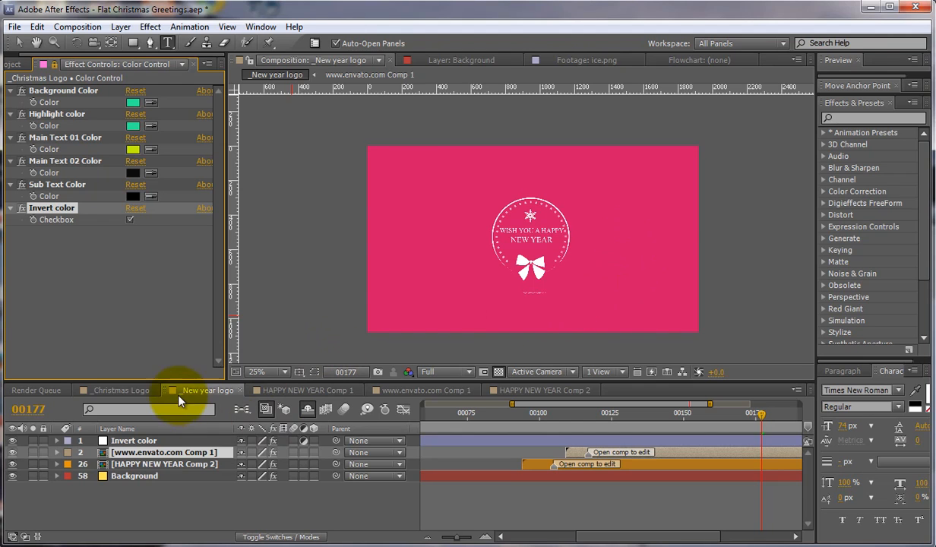
Step: Return to the _Christmas Logo composition and import the audio file Christmas Logo.mp3 into the project
{"action": "left_click", "coordinate": [142, 391]}
{"action": "left_click", "coordinate": [143, 391]}
{"action": "scroll", "coordinate": [581, 245], "scroll_direction": "down", "scroll_amount": 2}
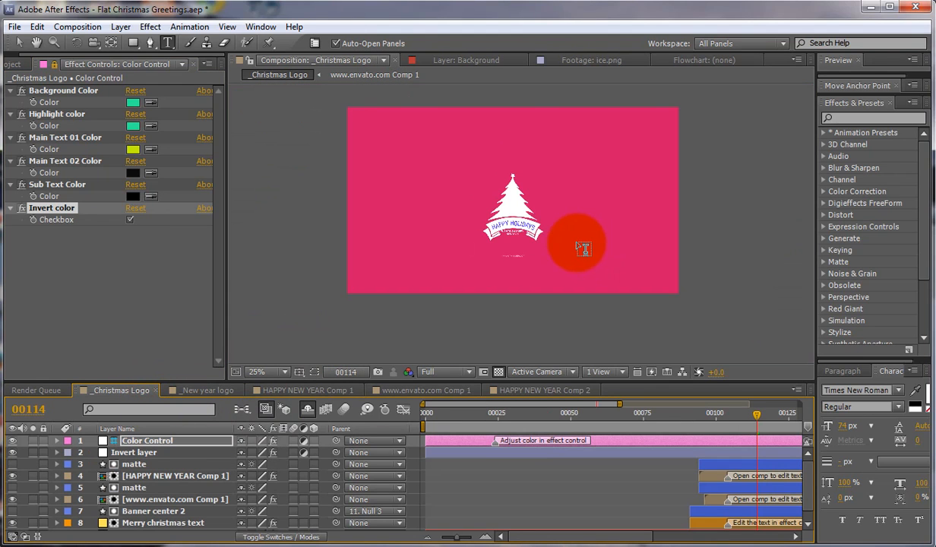
{"action": "left_click", "coordinate": [16, 64]}
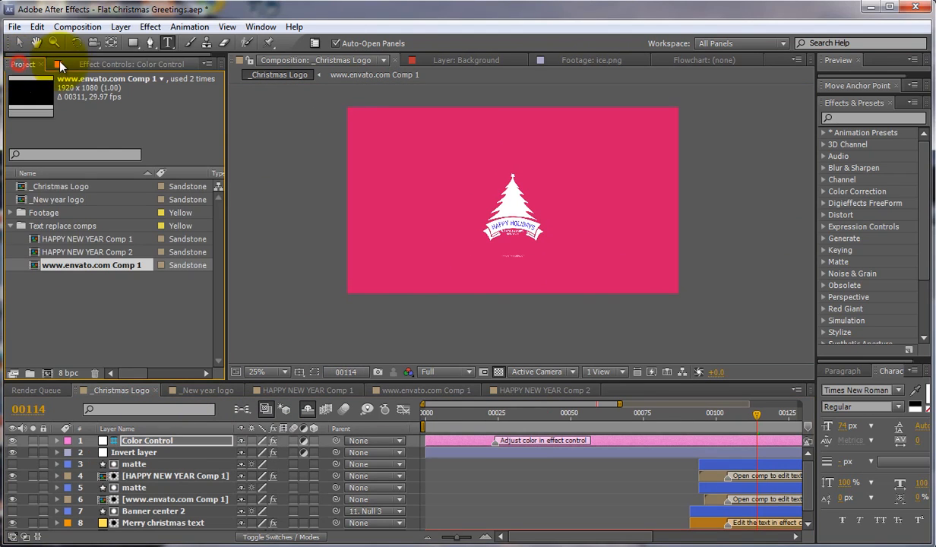
{"action": "left_click", "coordinate": [91, 312]}
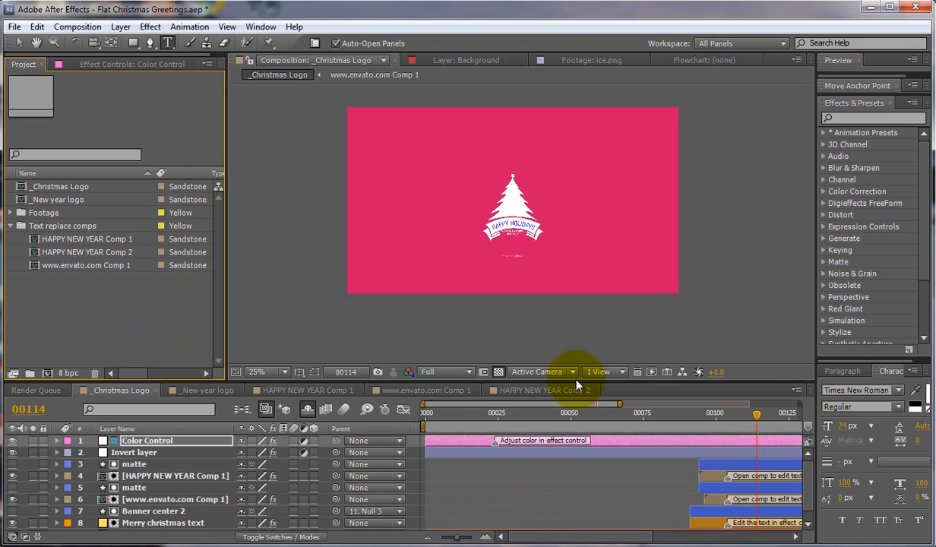
{"action": "left_click_drag", "start_coordinate": [576, 381], "coordinate": [591, 334]}
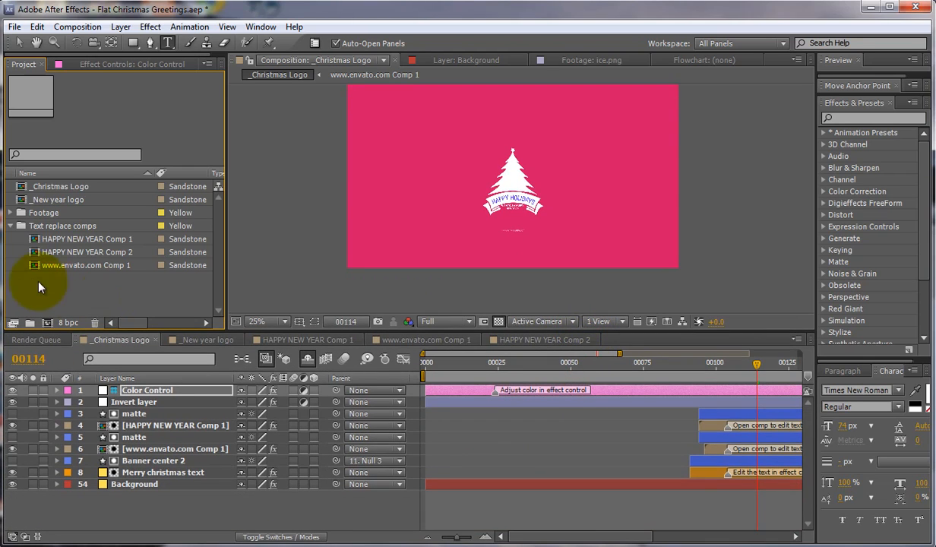
{"action": "double_click", "coordinate": [79, 292]}
{"action": "left_click", "coordinate": [459, 290]}
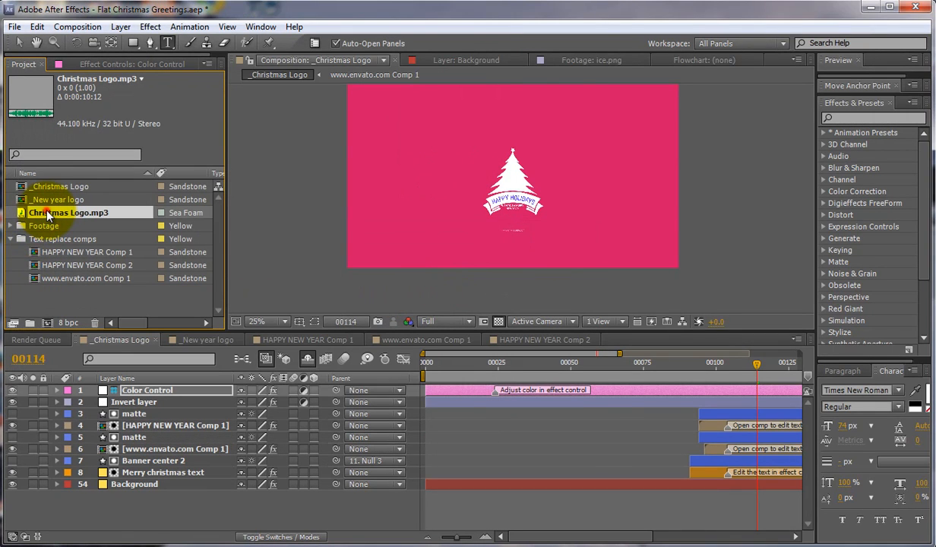
Step: Add Christmas Logo.mp3 to _Christmas Logo beneath the Background layer and reveal its waveform
{"action": "left_click_drag", "start_coordinate": [44, 206], "coordinate": [96, 506]}
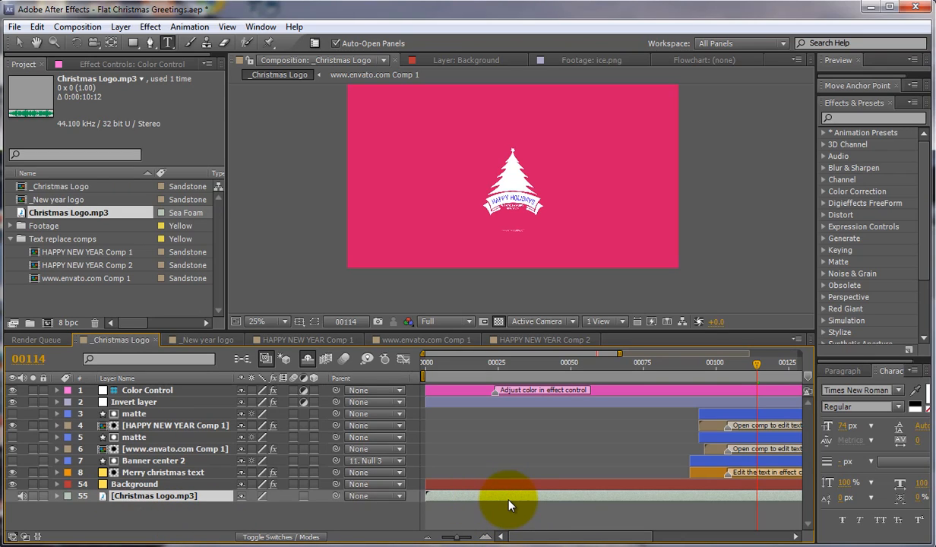
{"action": "key", "text": "l"}
{"action": "key", "text": "l"}
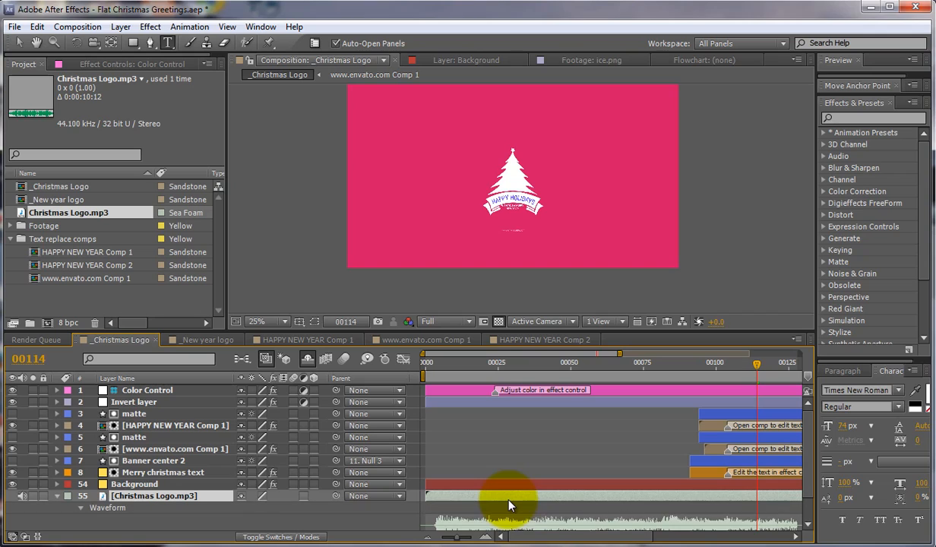
Step: Preview the _Christmas Logo animation with its music from frame 0
{"action": "left_click", "coordinate": [422, 357]}
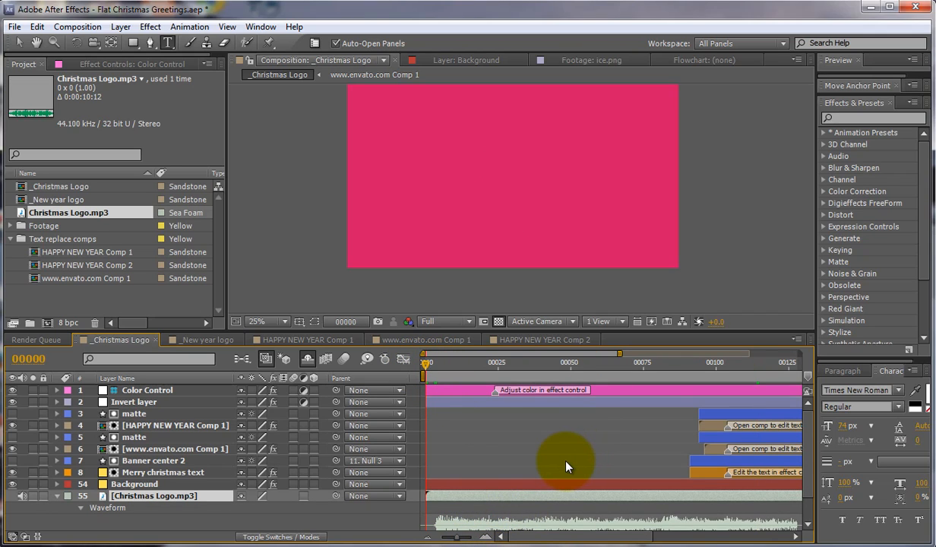
{"action": "key", "text": "KP_0"}
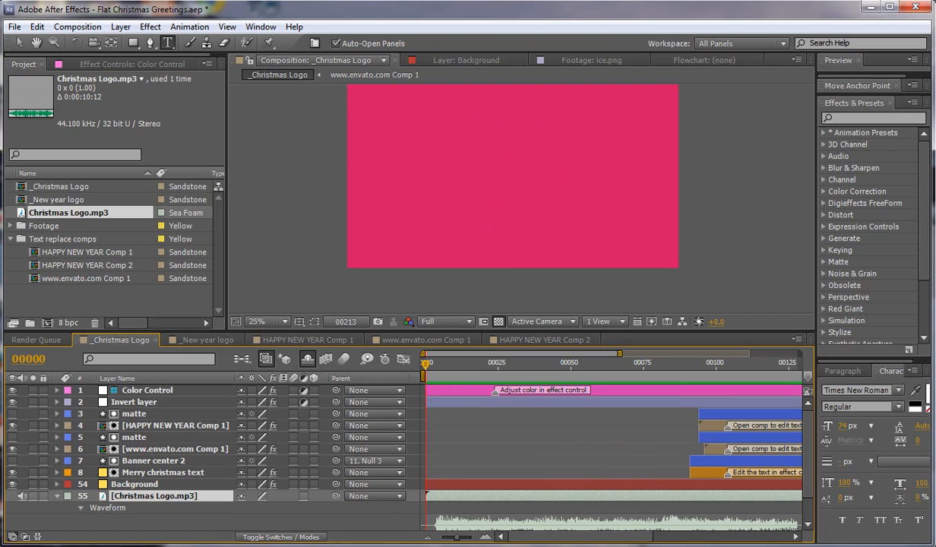
{"action": "left_click", "coordinate": [481, 435]}
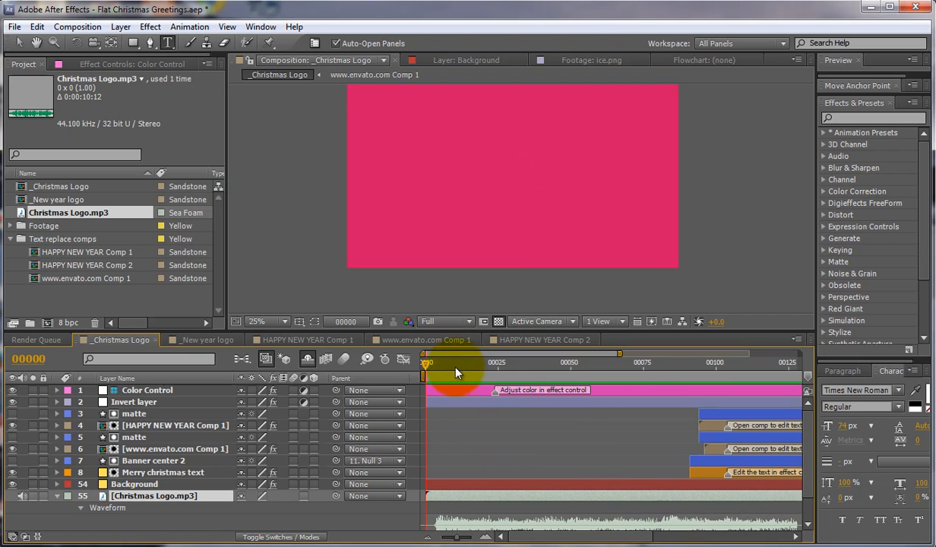
Step: Show frame 70 of _Christmas Logo enlarged and add the composition to the render queue
{"action": "left_click_drag", "start_coordinate": [456, 370], "coordinate": [629, 363]}
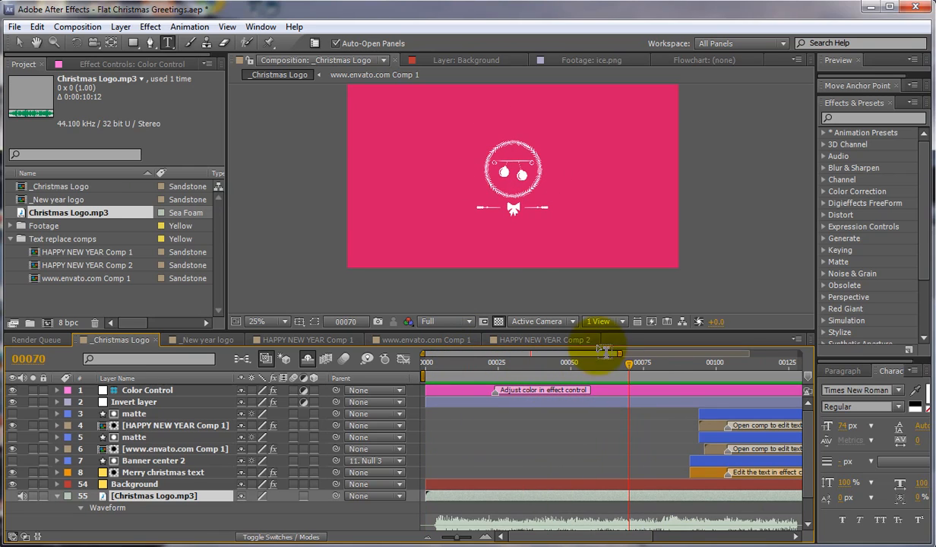
{"action": "scroll", "coordinate": [541, 250], "scroll_direction": "up", "scroll_amount": 1}
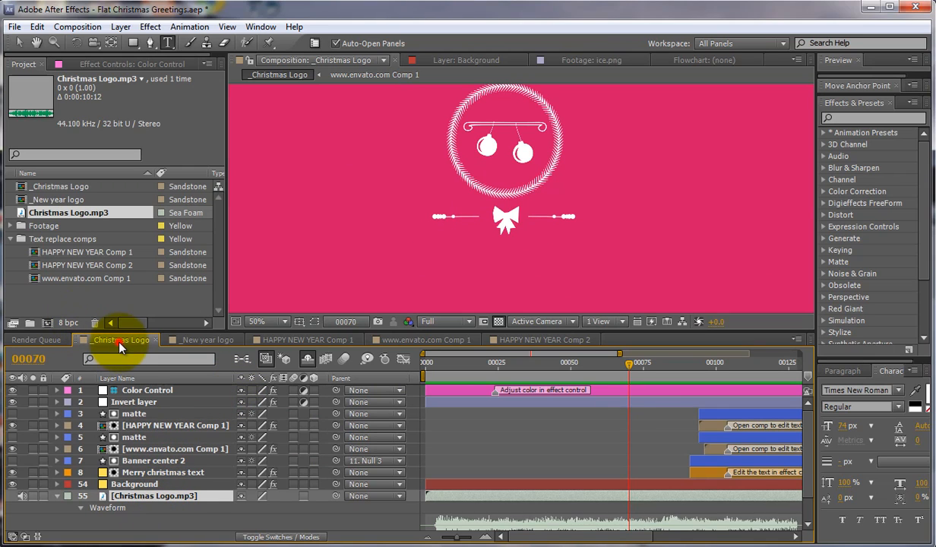
{"action": "left_click", "coordinate": [76, 27]}
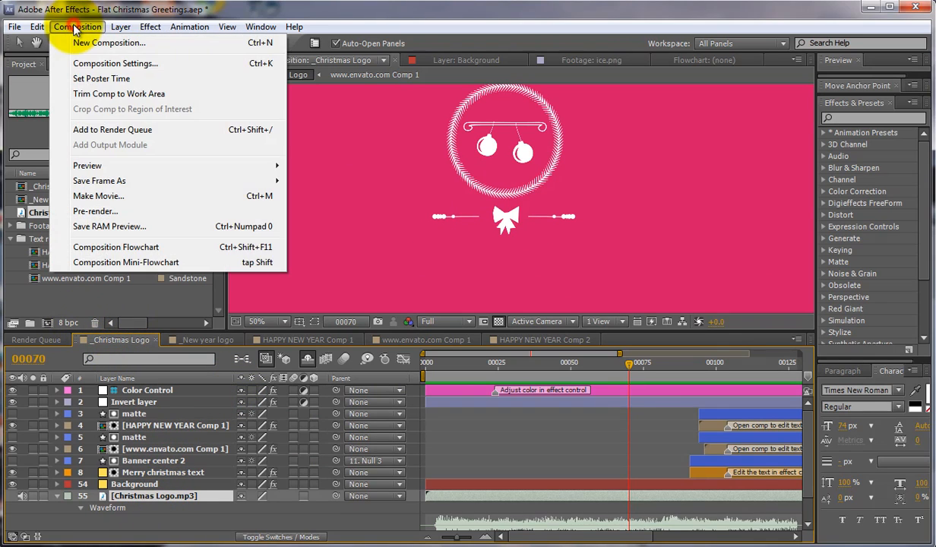
{"action": "left_click", "coordinate": [112, 196]}
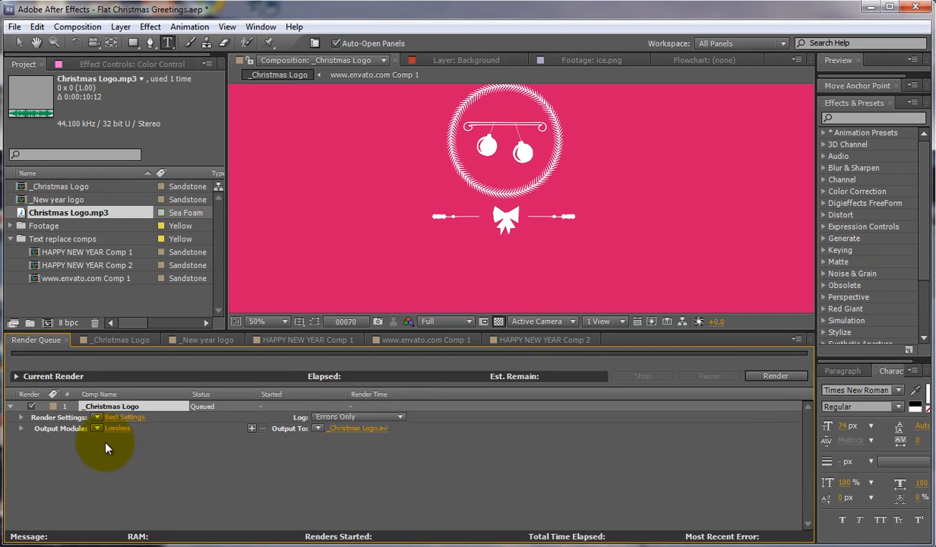
Step: Look through the output module presets for _Christmas Logo, keep Lossless, and save its output as _Christmas Logo.avi in the flat folder
{"action": "left_click", "coordinate": [98, 429]}
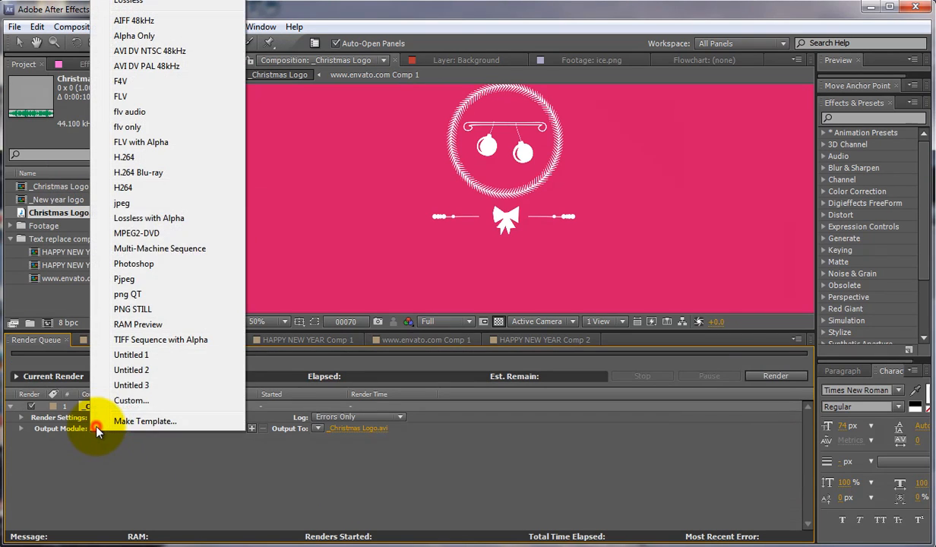
{"action": "left_click", "coordinate": [130, 460]}
{"action": "left_click", "coordinate": [351, 428]}
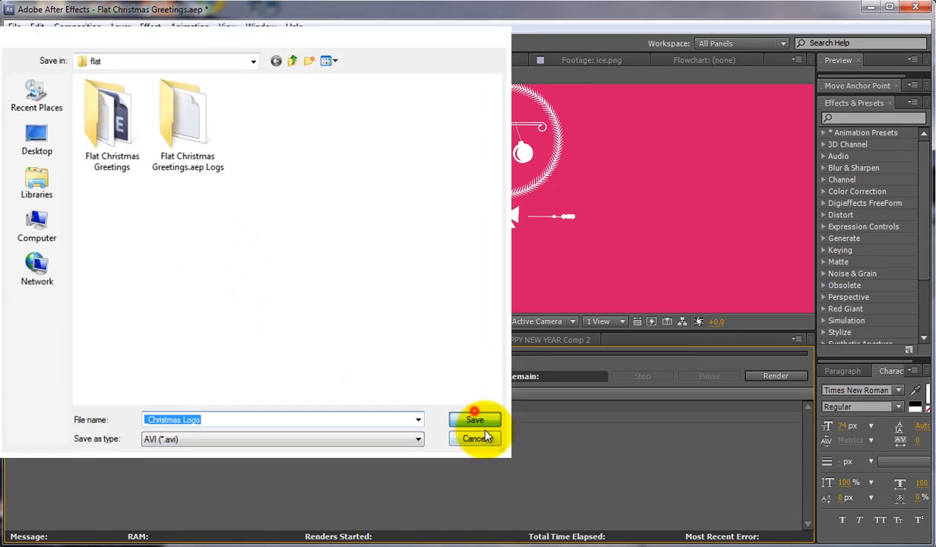
{"action": "left_click", "coordinate": [467, 411]}
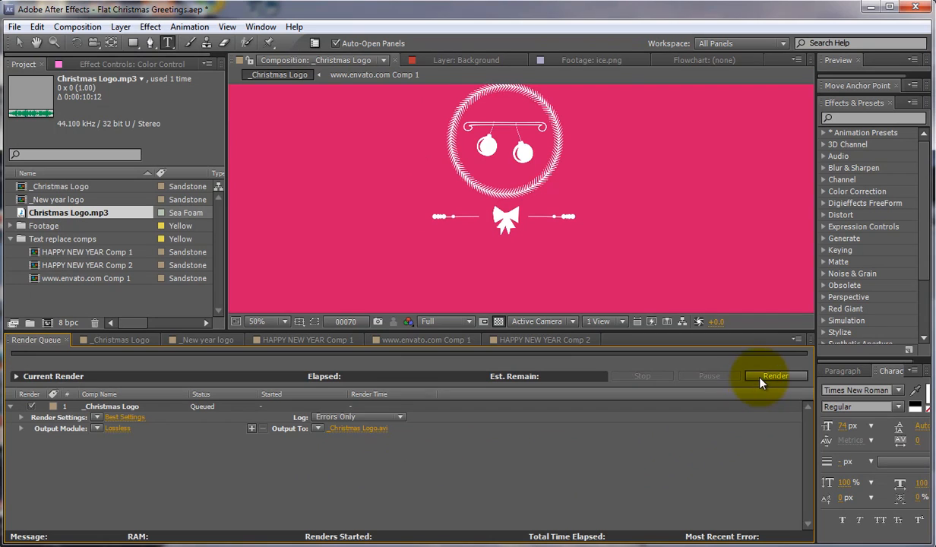
Step: Switch to the _New year logo composition and add it to the render queue
{"action": "left_click", "coordinate": [207, 340]}
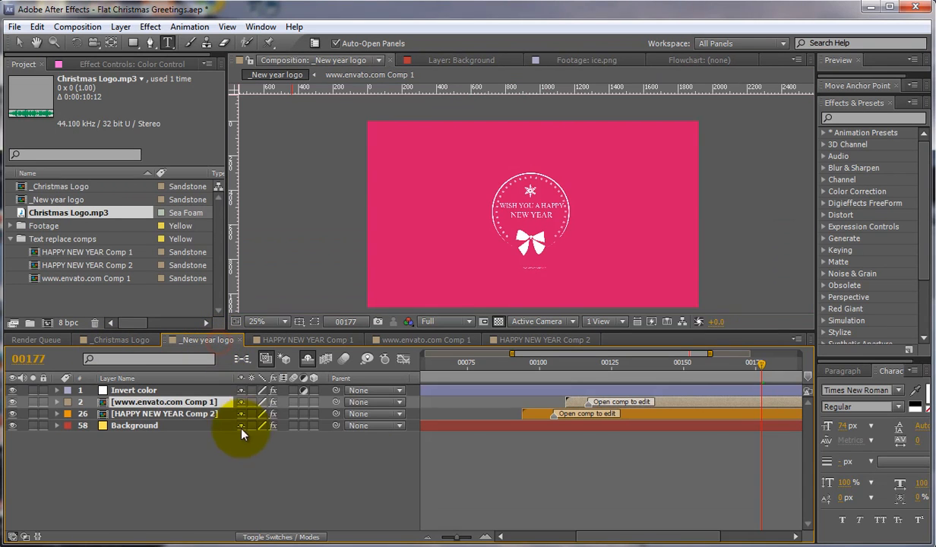
{"action": "left_click", "coordinate": [76, 27]}
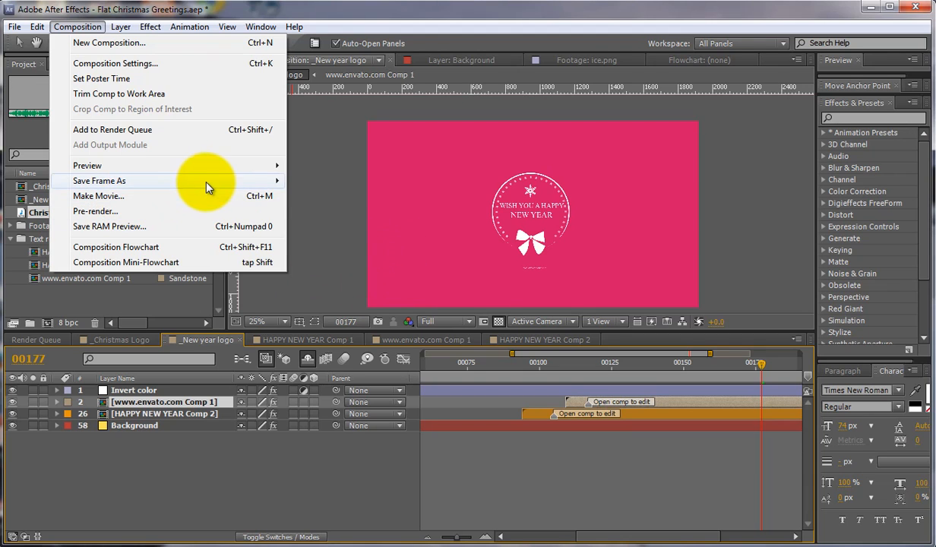
{"action": "left_click", "coordinate": [212, 197]}
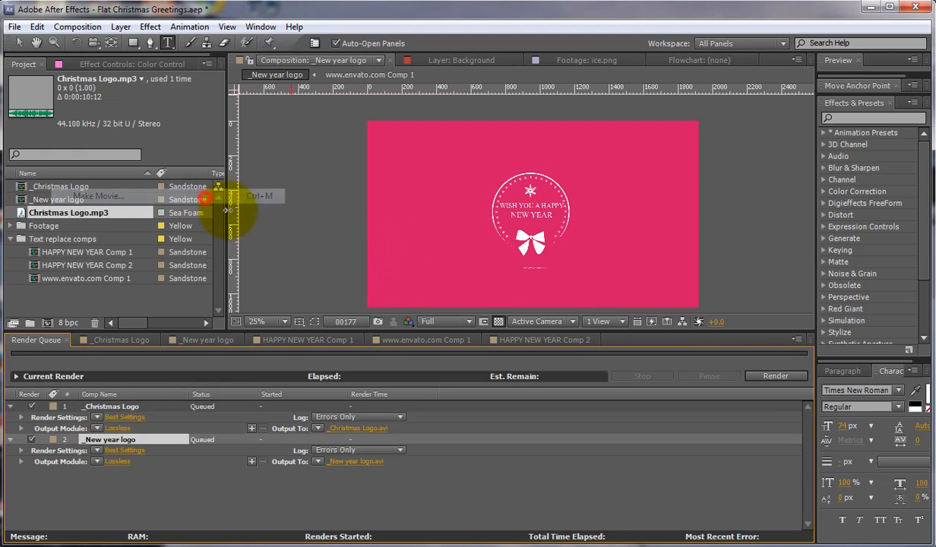
Step: Review the output module settings of the queued _New year logo and accept the AVI format with RGB channels
{"action": "left_click", "coordinate": [115, 462]}
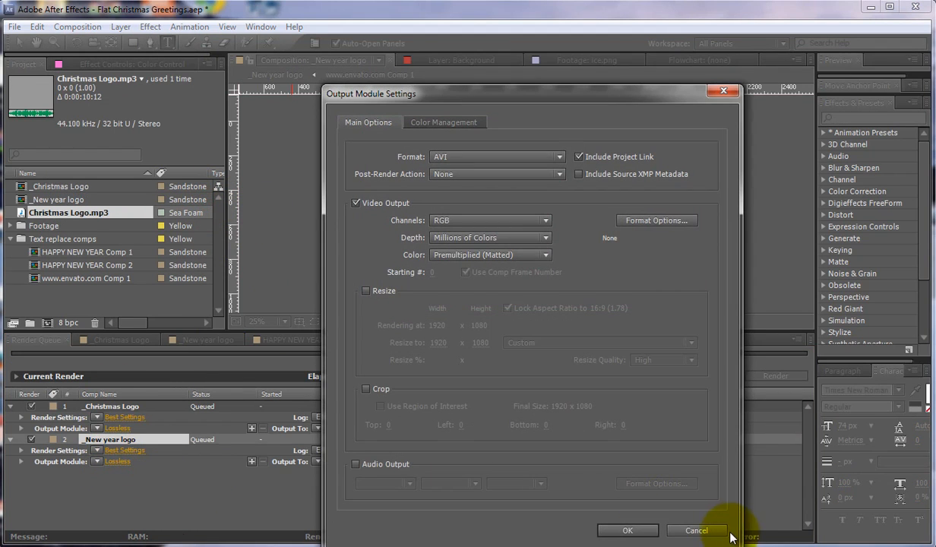
{"action": "left_click", "coordinate": [703, 530]}
{"action": "left_click", "coordinate": [111, 463]}
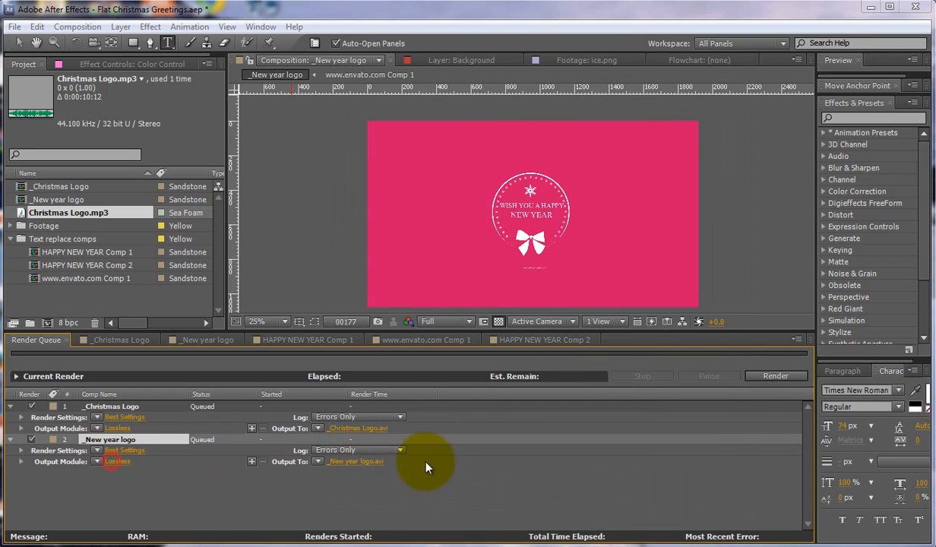
{"action": "left_click", "coordinate": [619, 530]}
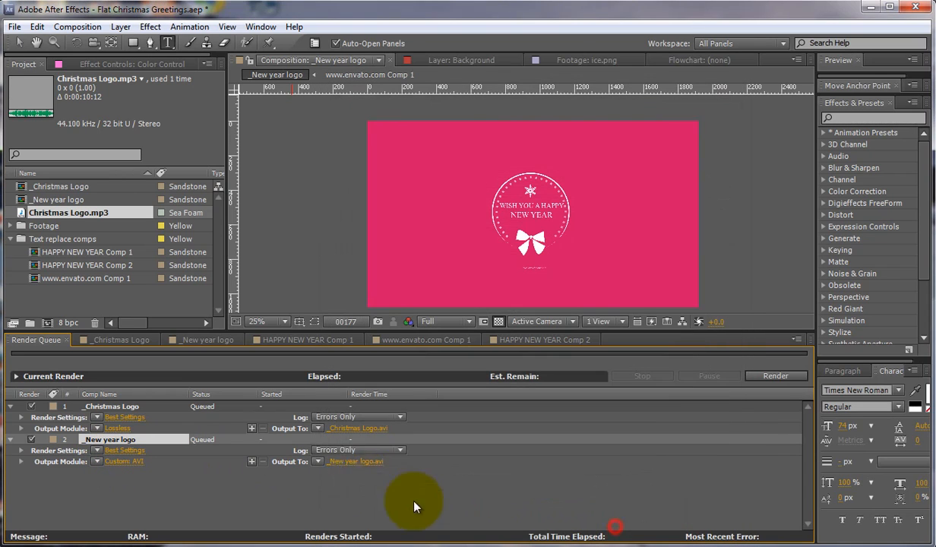
Step: Save the _New year logo output as _New year logo.avi in the flat folder and start rendering the queue
{"action": "left_click", "coordinate": [348, 462]}
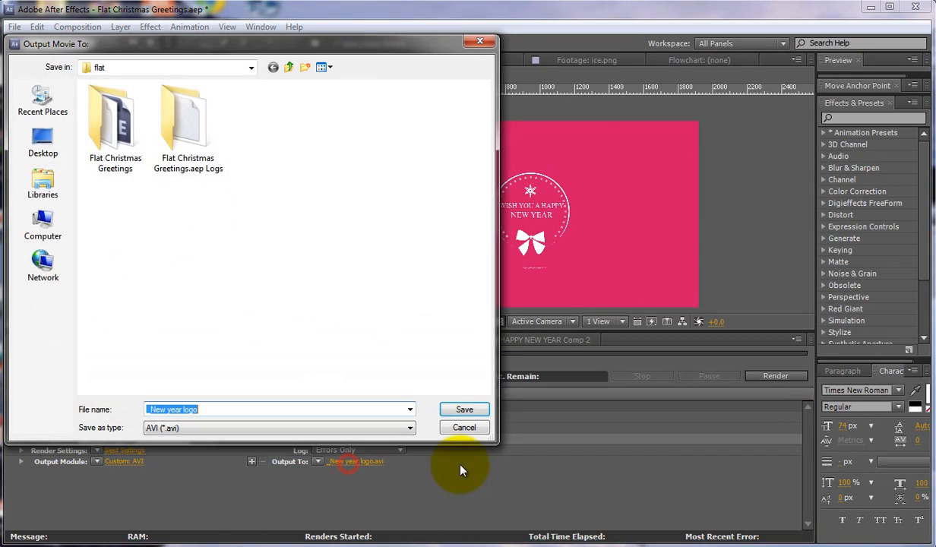
{"action": "left_click", "coordinate": [456, 411]}
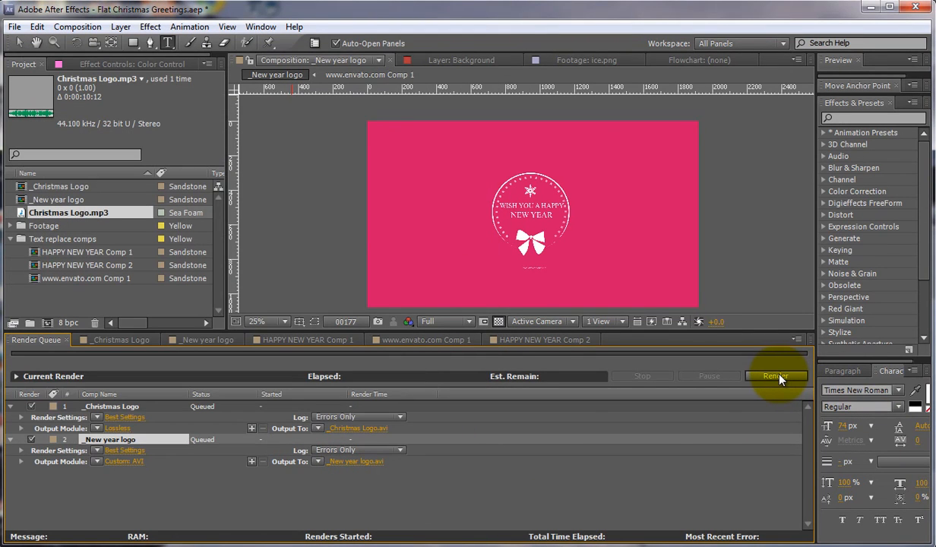
{"action": "left_click", "coordinate": [777, 376]}
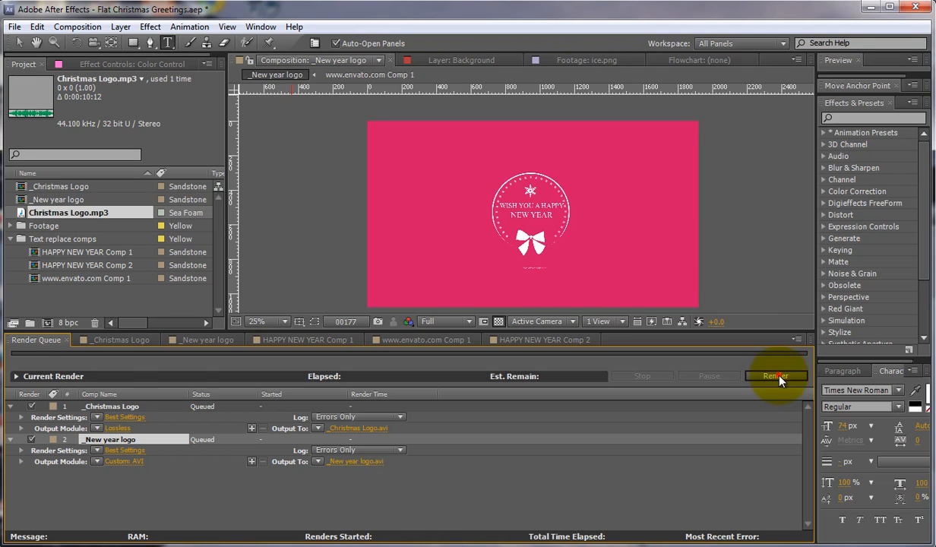